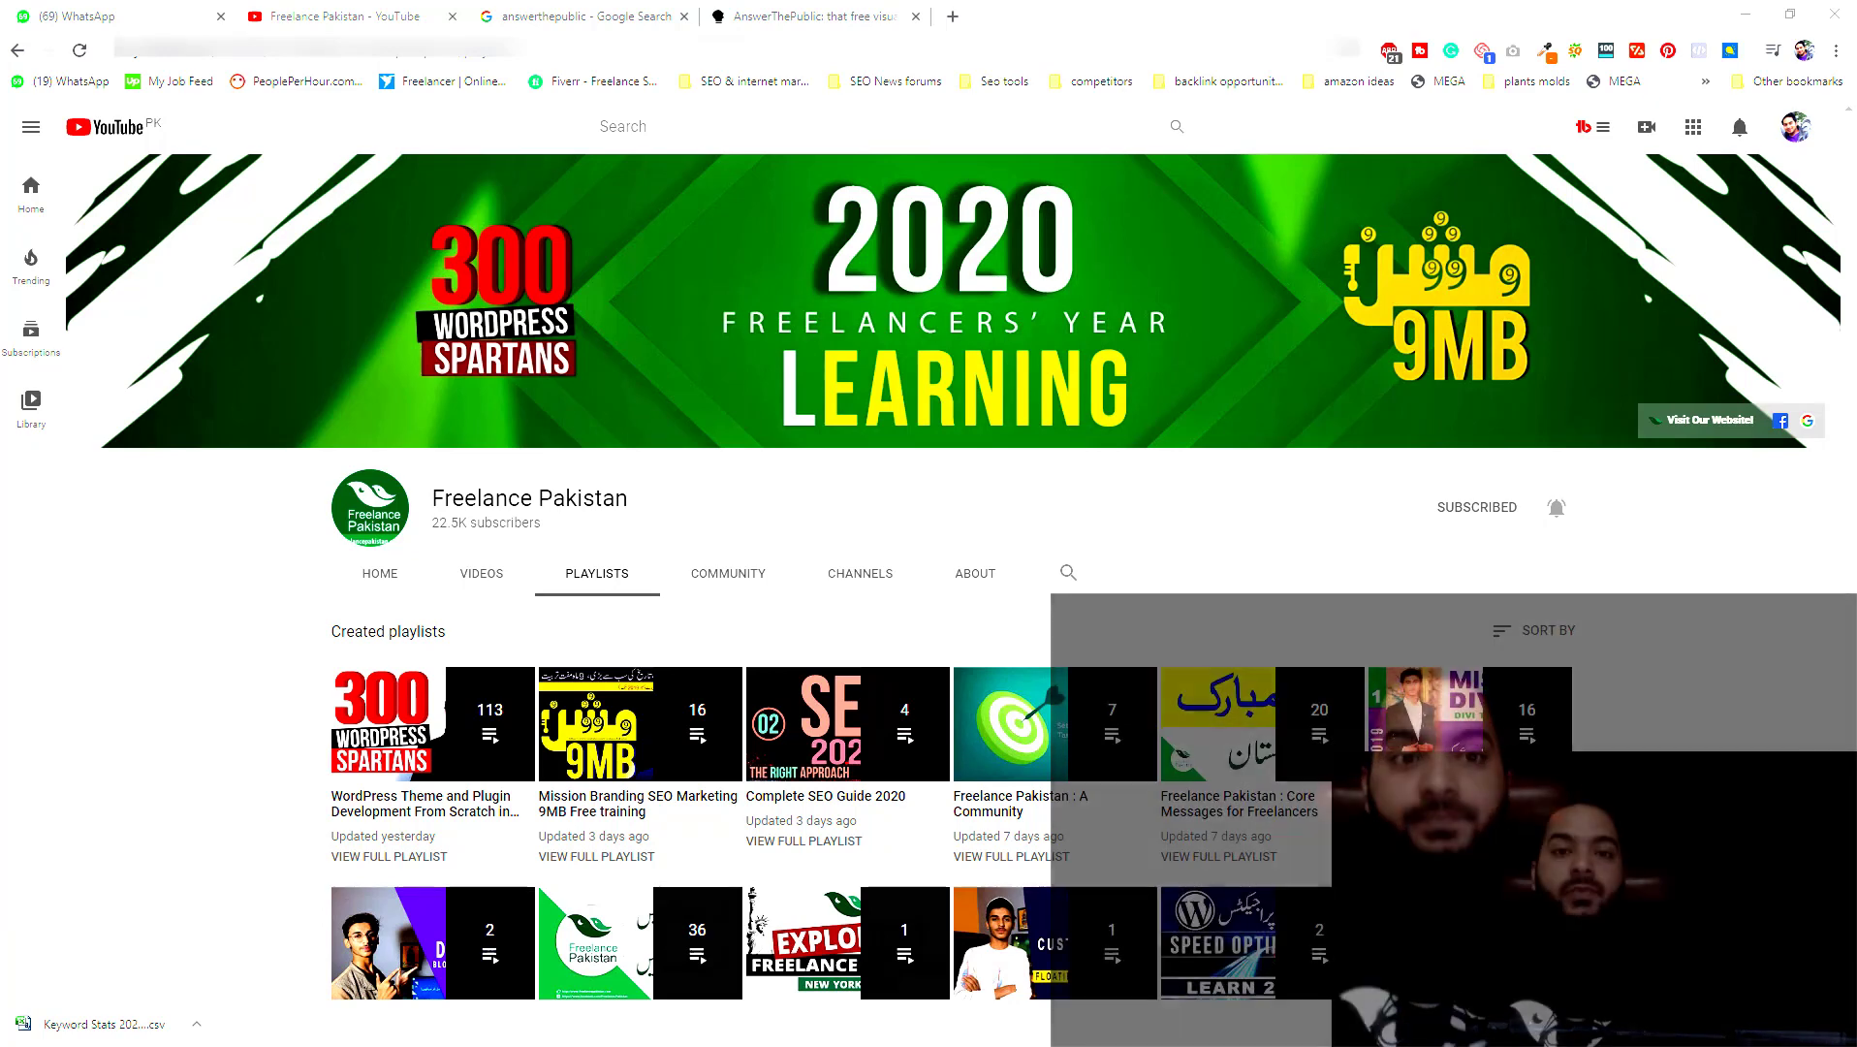
Step: Open the AnswerThePublic website from the Google results for answerthepublic and go to its keyword form
left_click(567, 13)
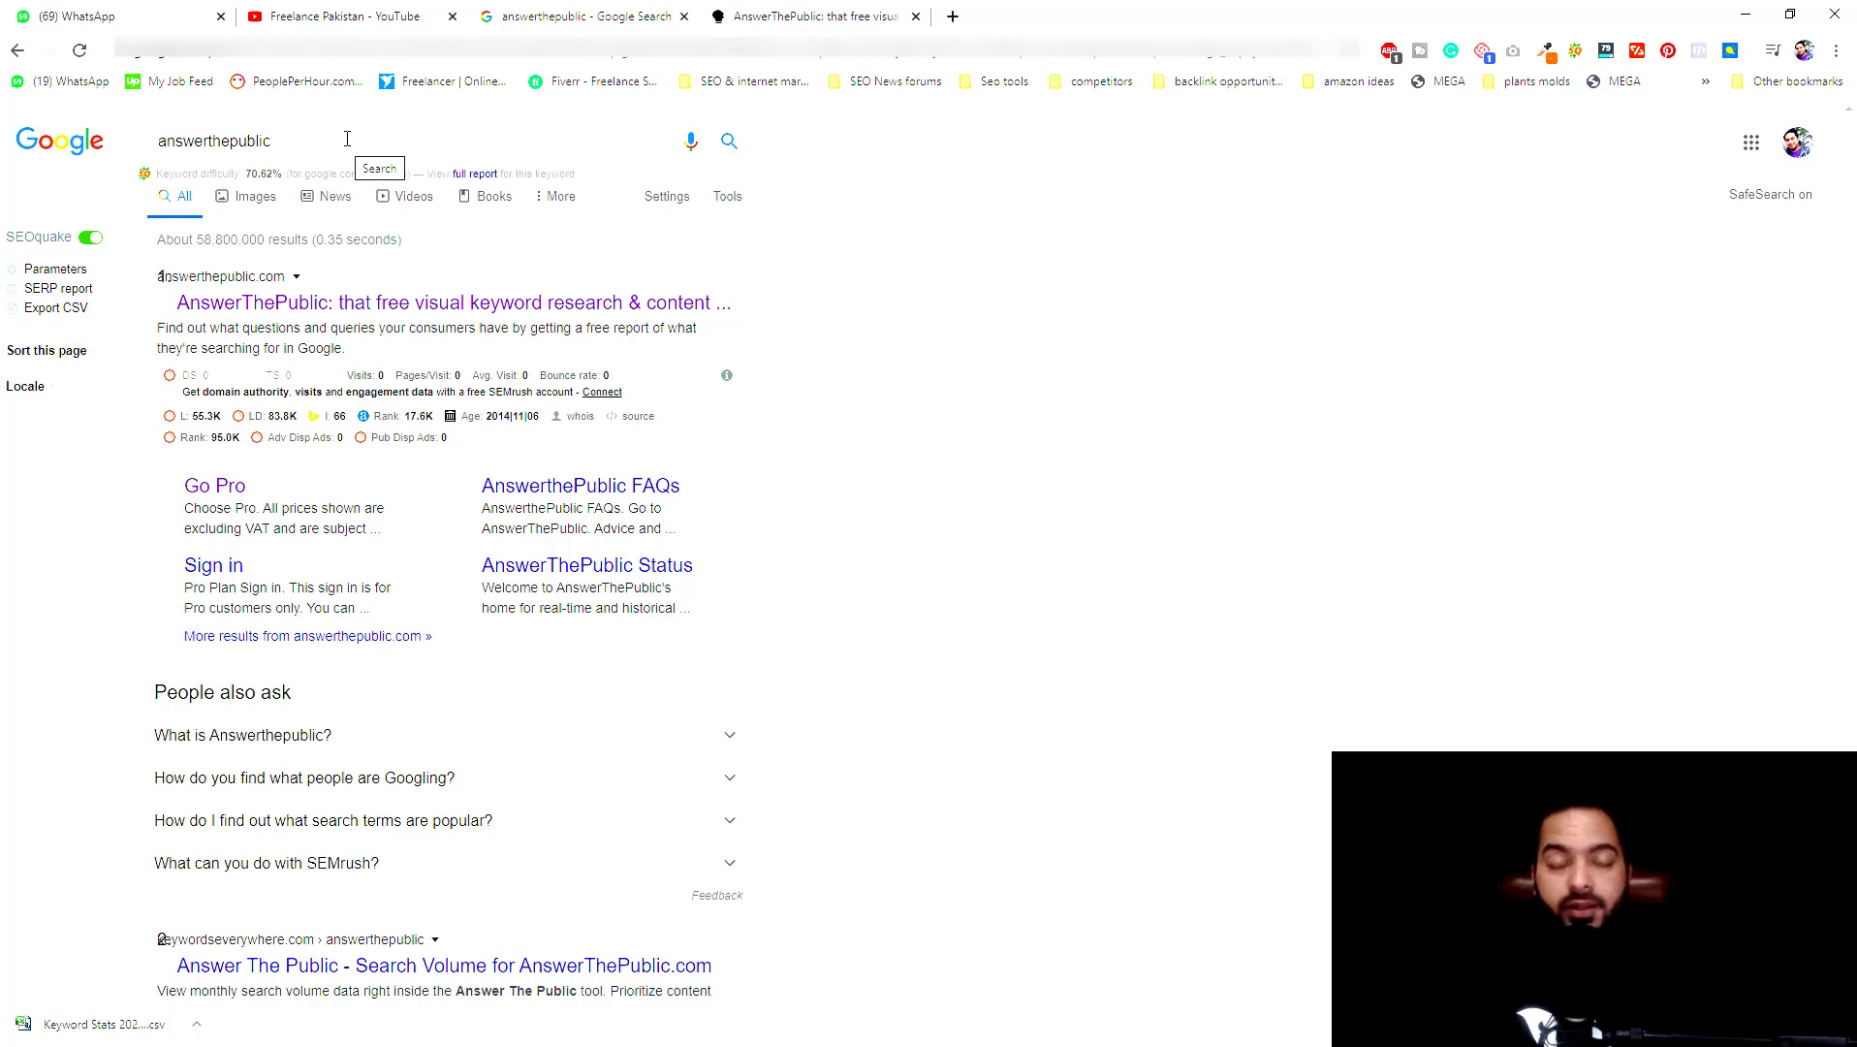
left_click(423, 305)
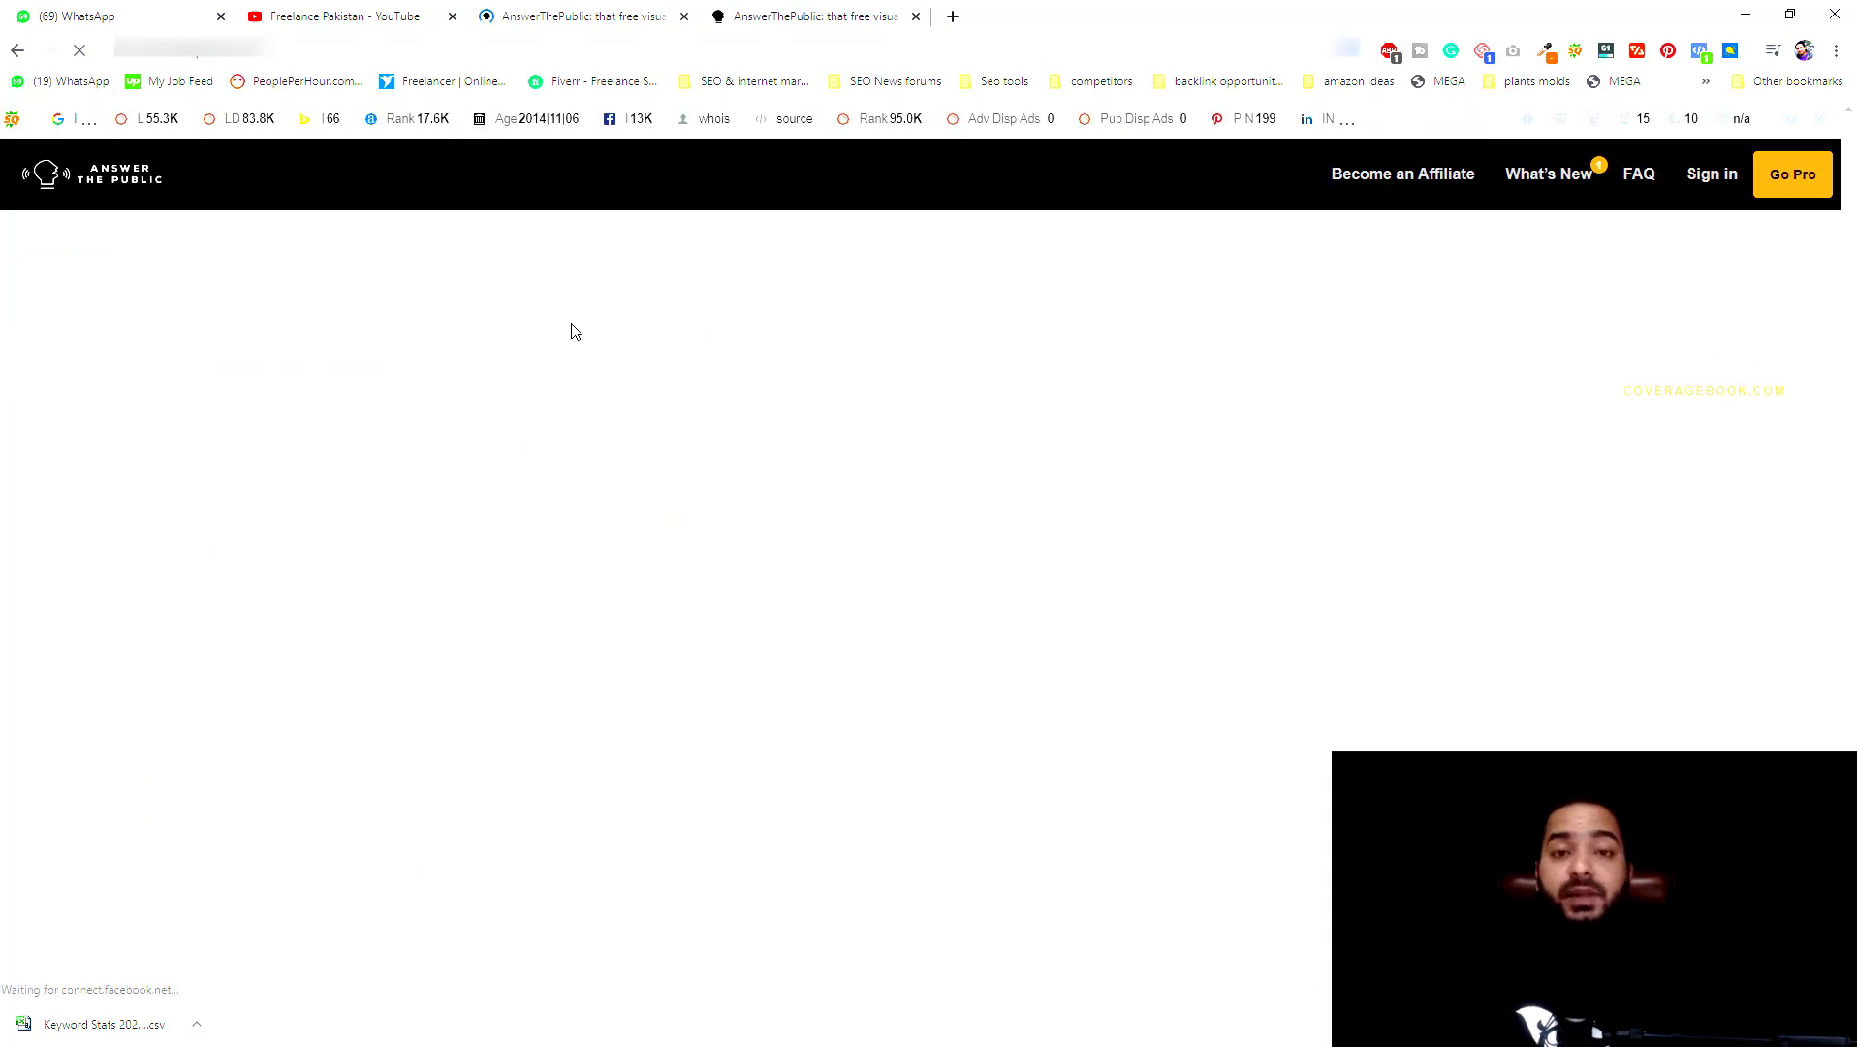
scroll(568, 339, "down", 3)
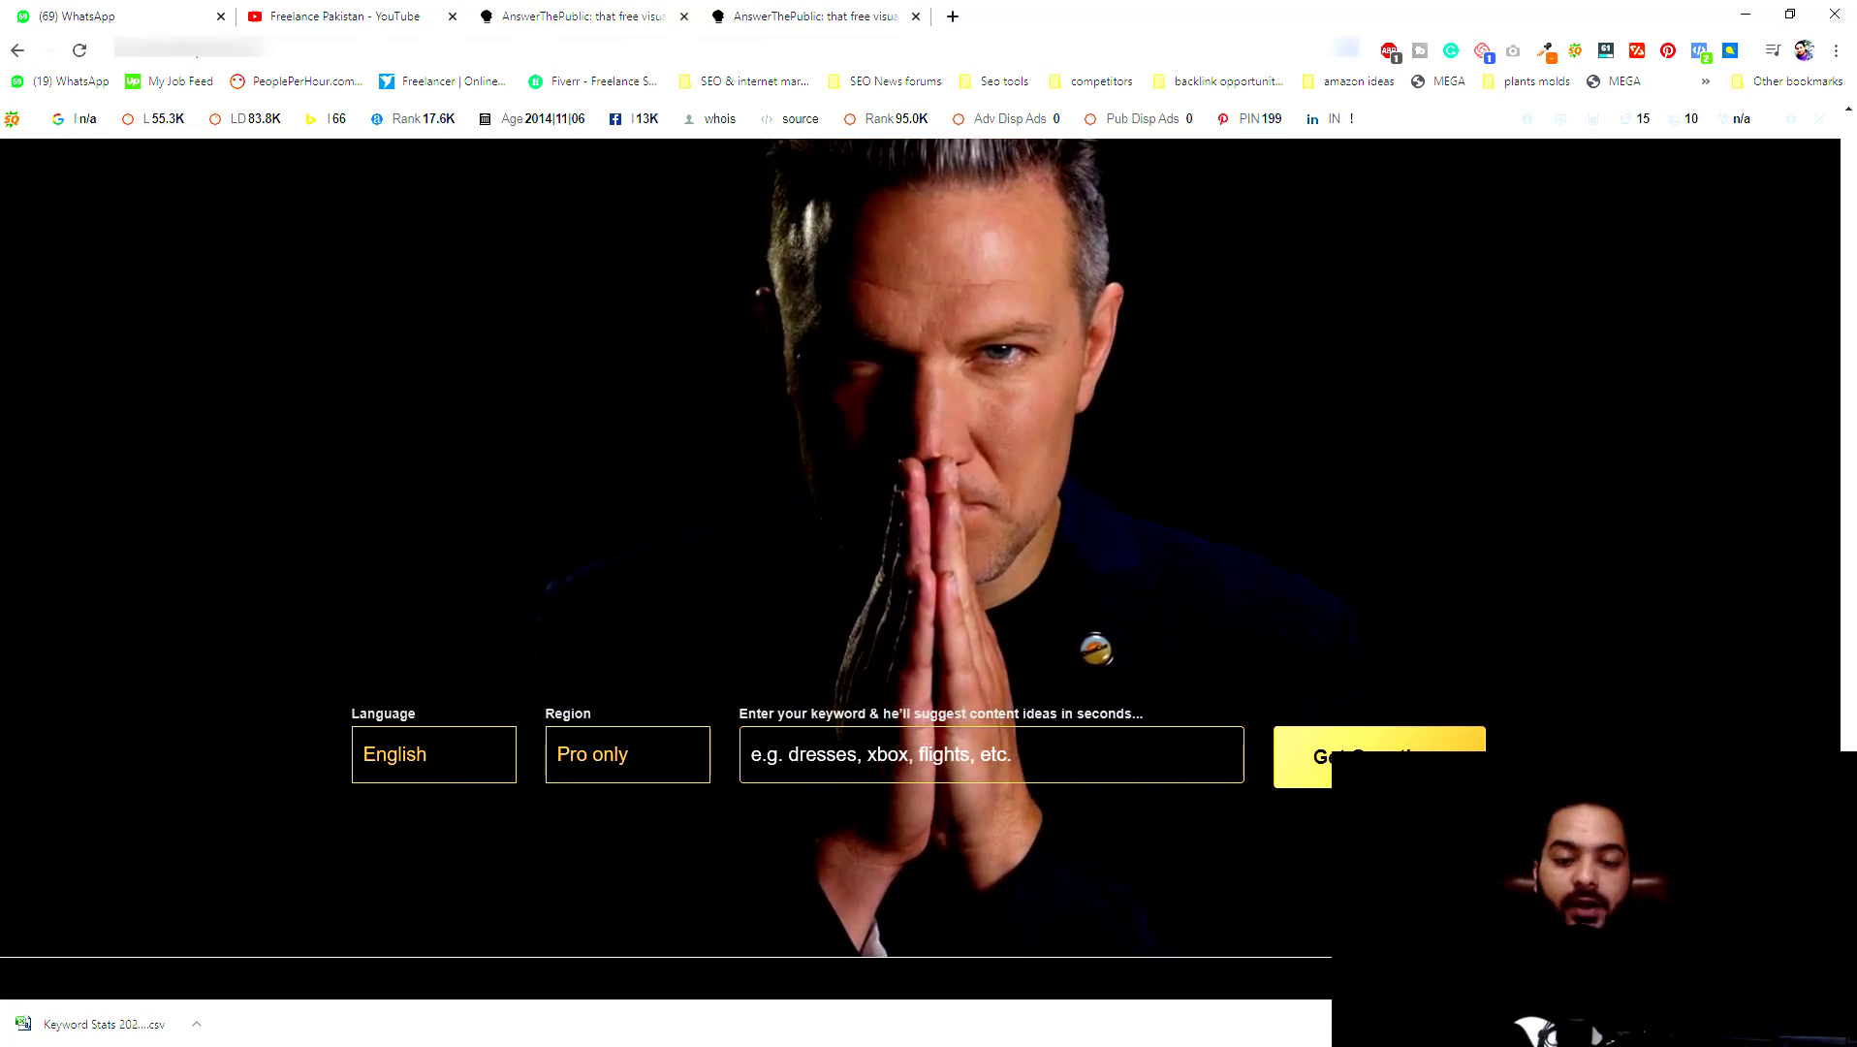
Step: Search for question ideas on the keyword "electric heater" with the language set to English
type("electric heater")
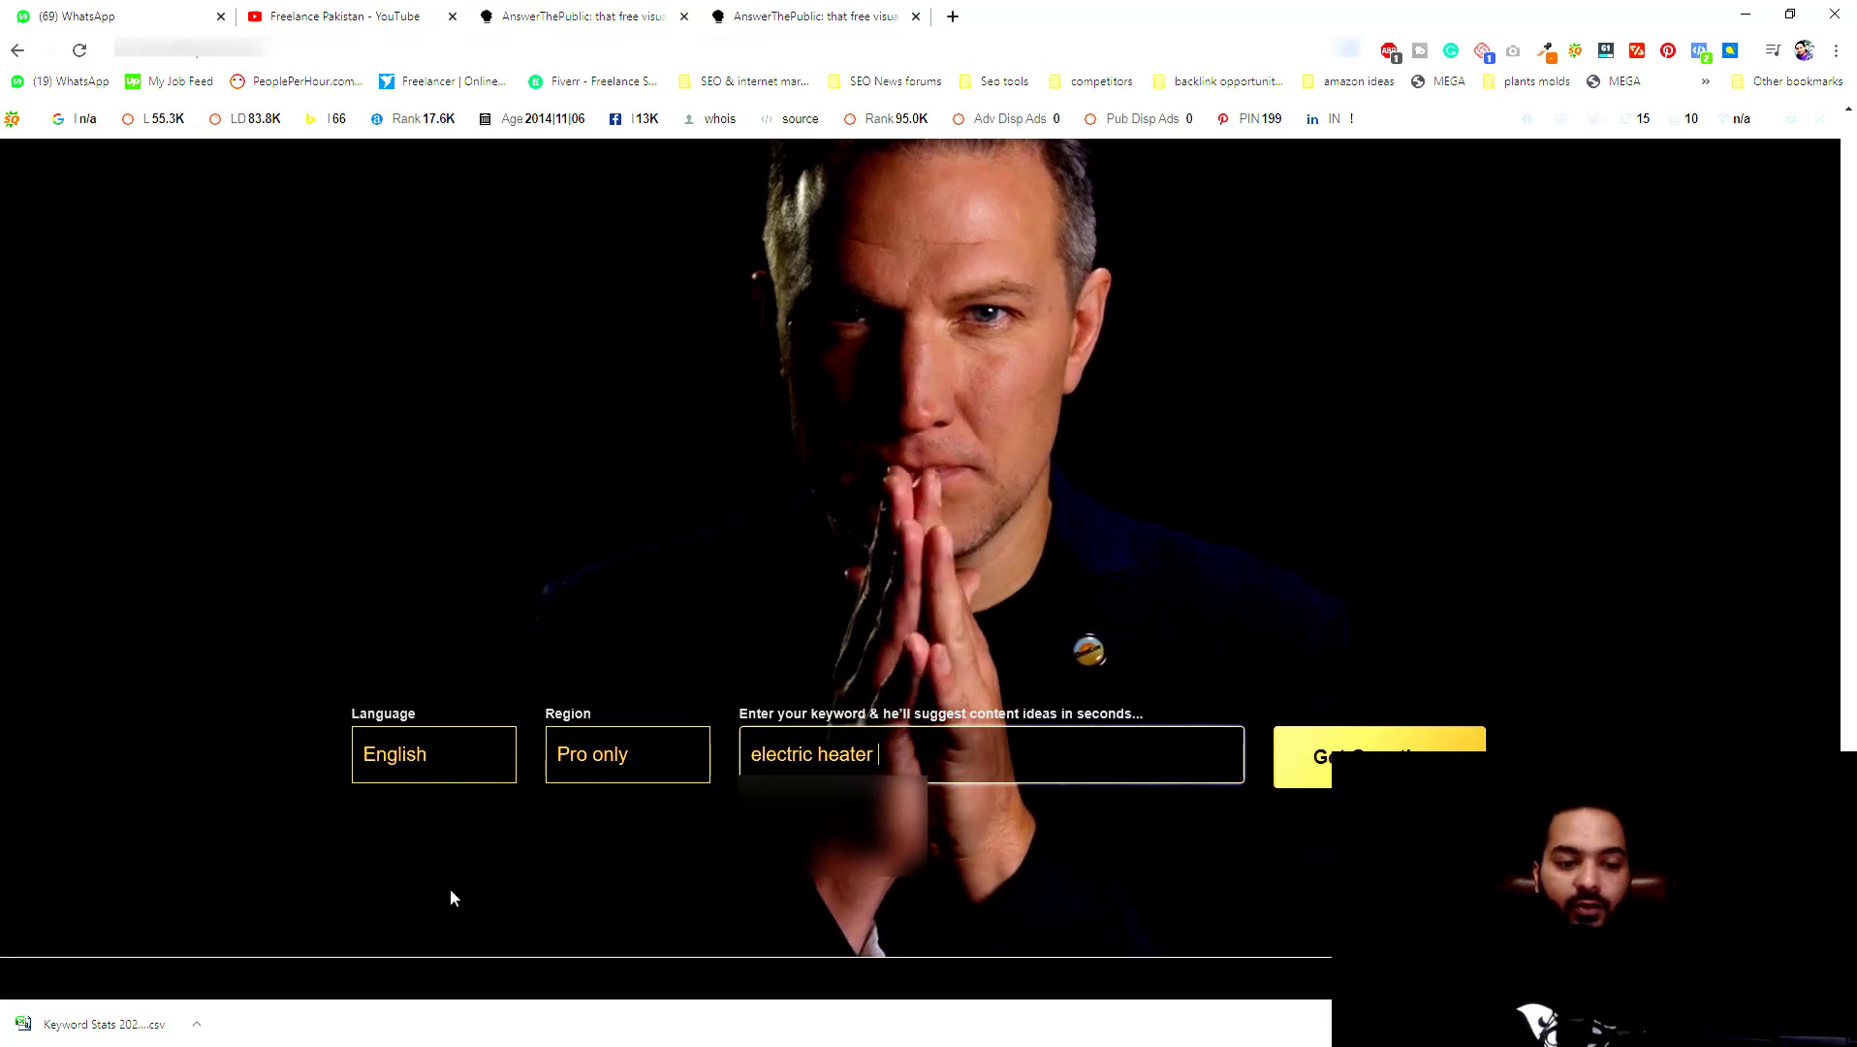
left_click(406, 761)
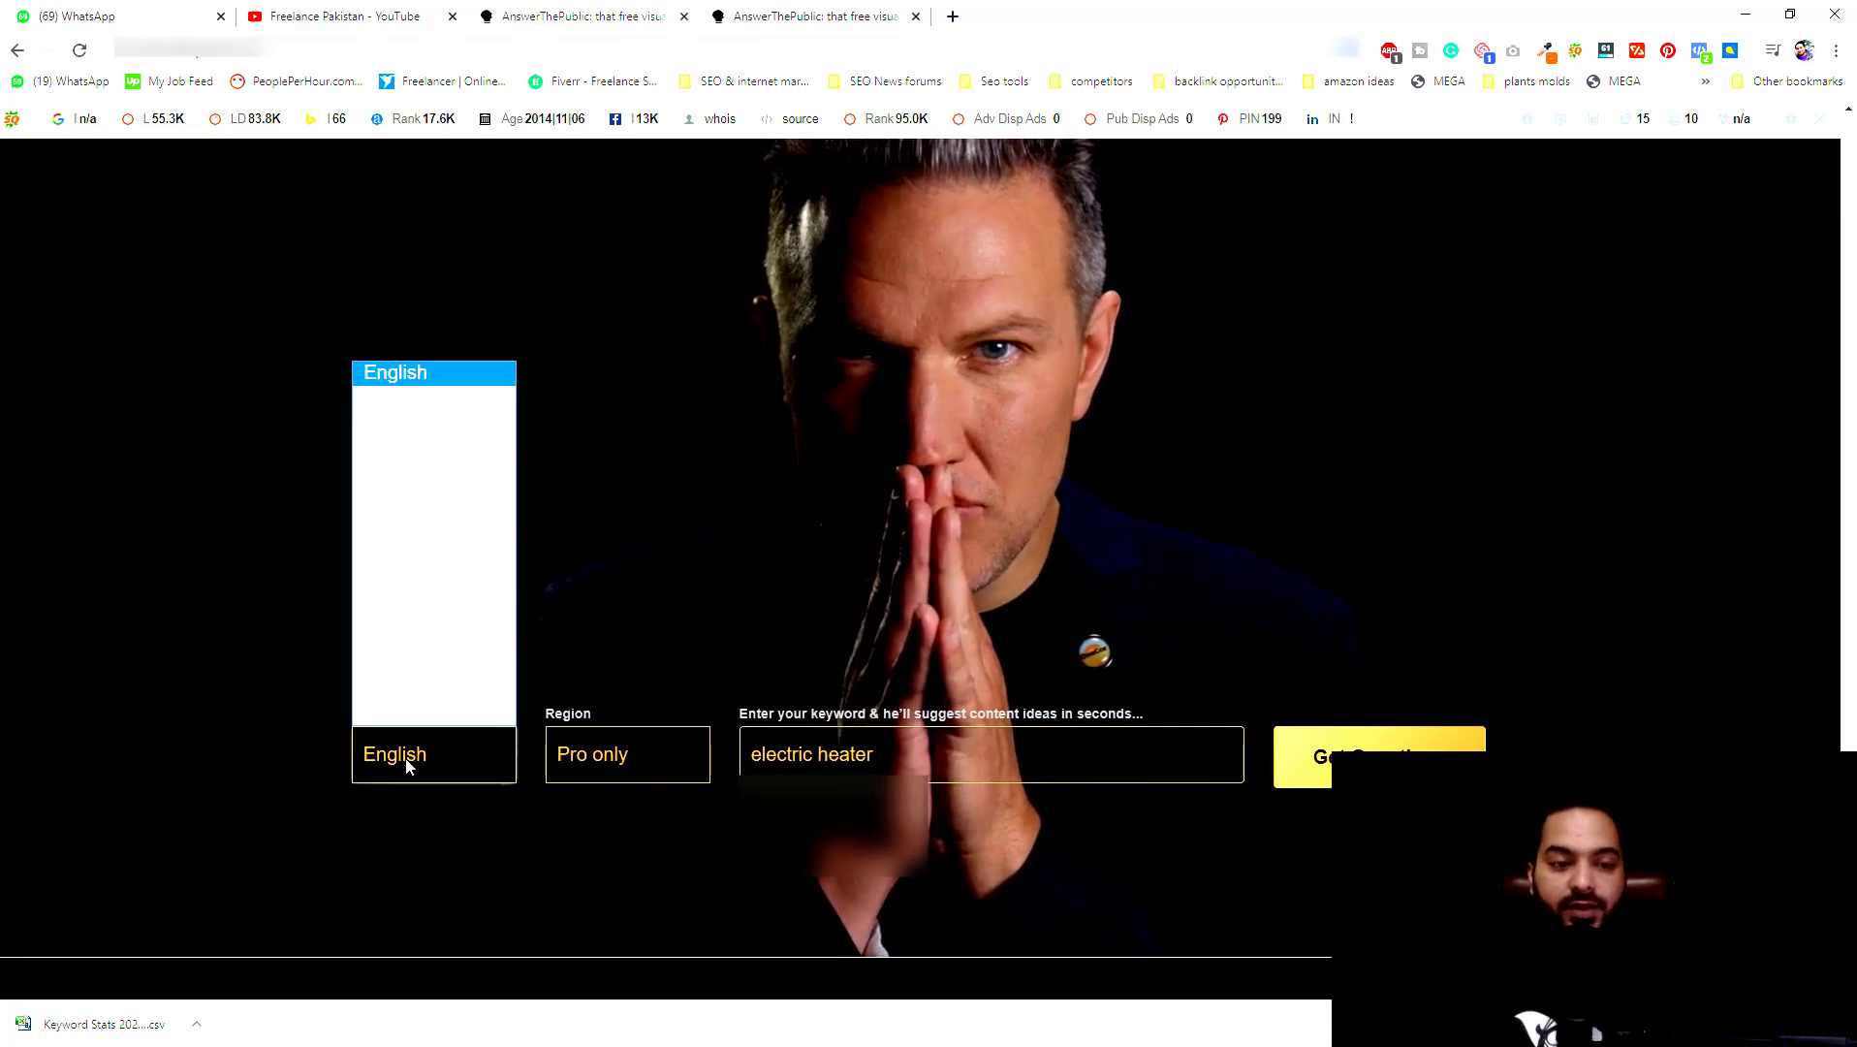
left_click(437, 393)
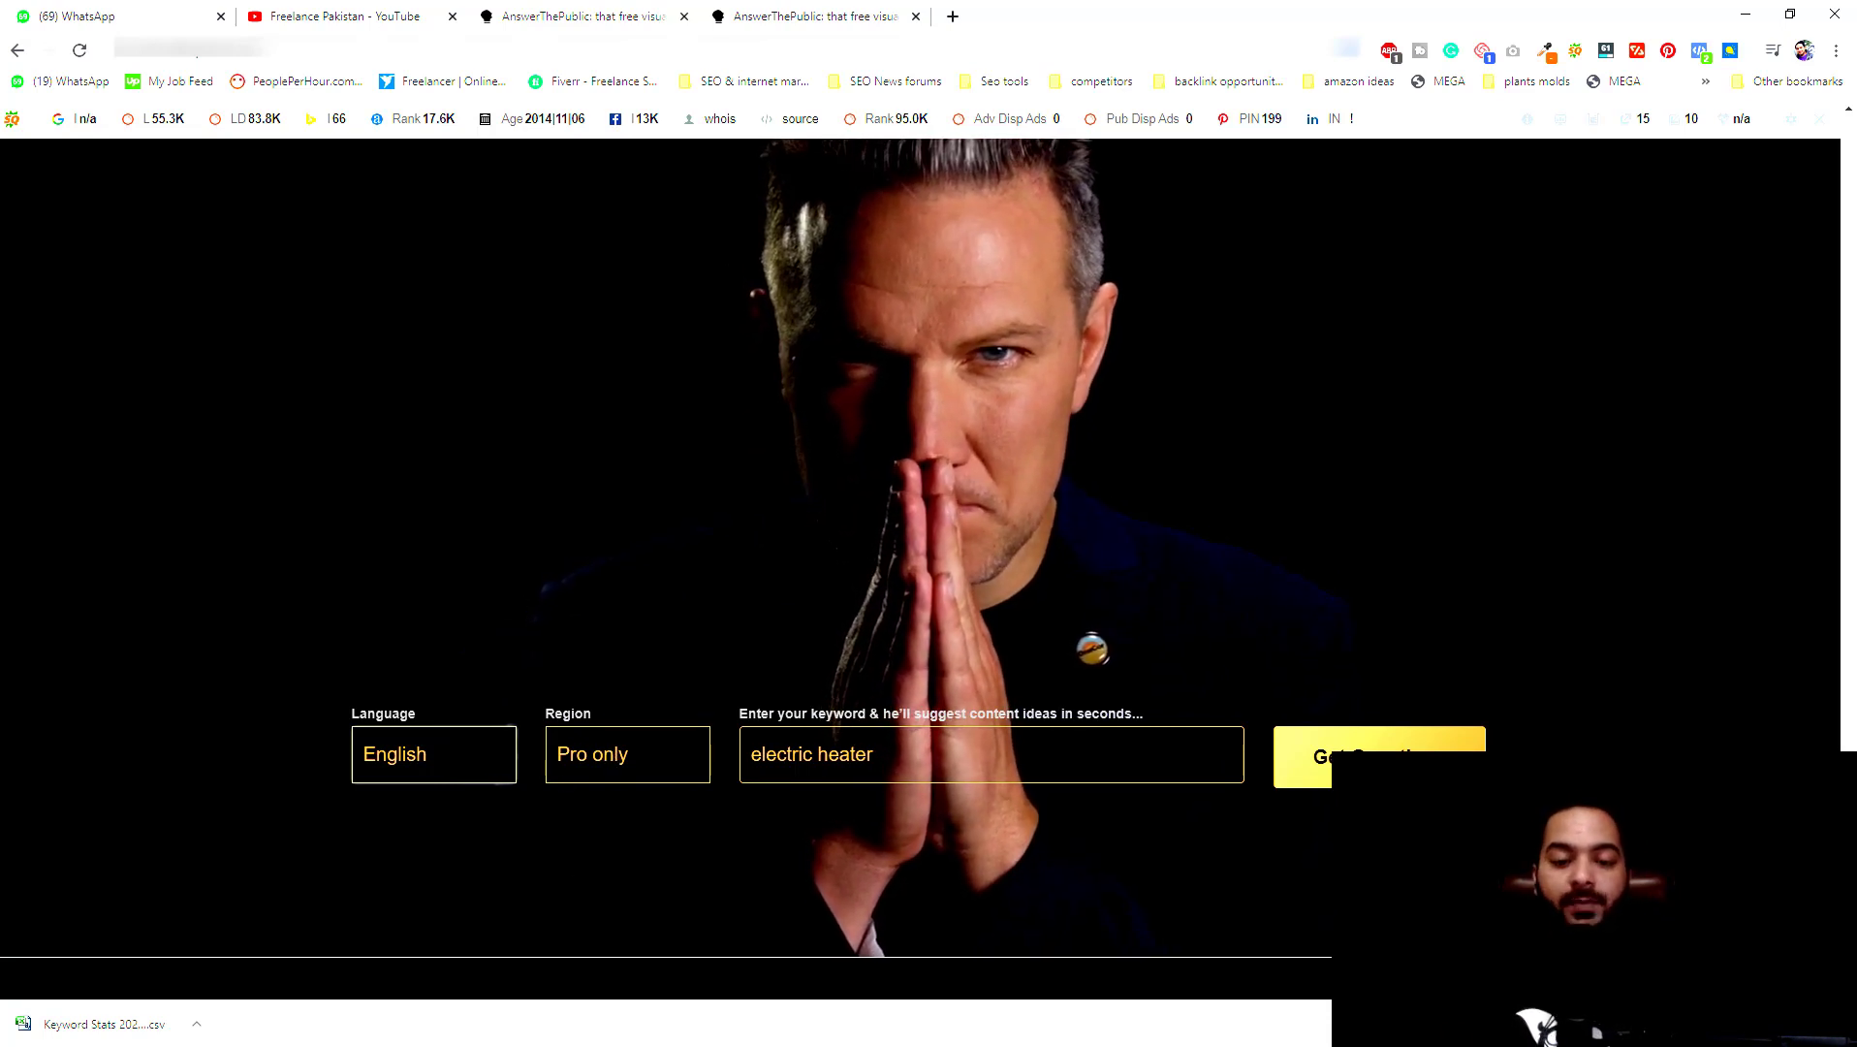
left_click(988, 745)
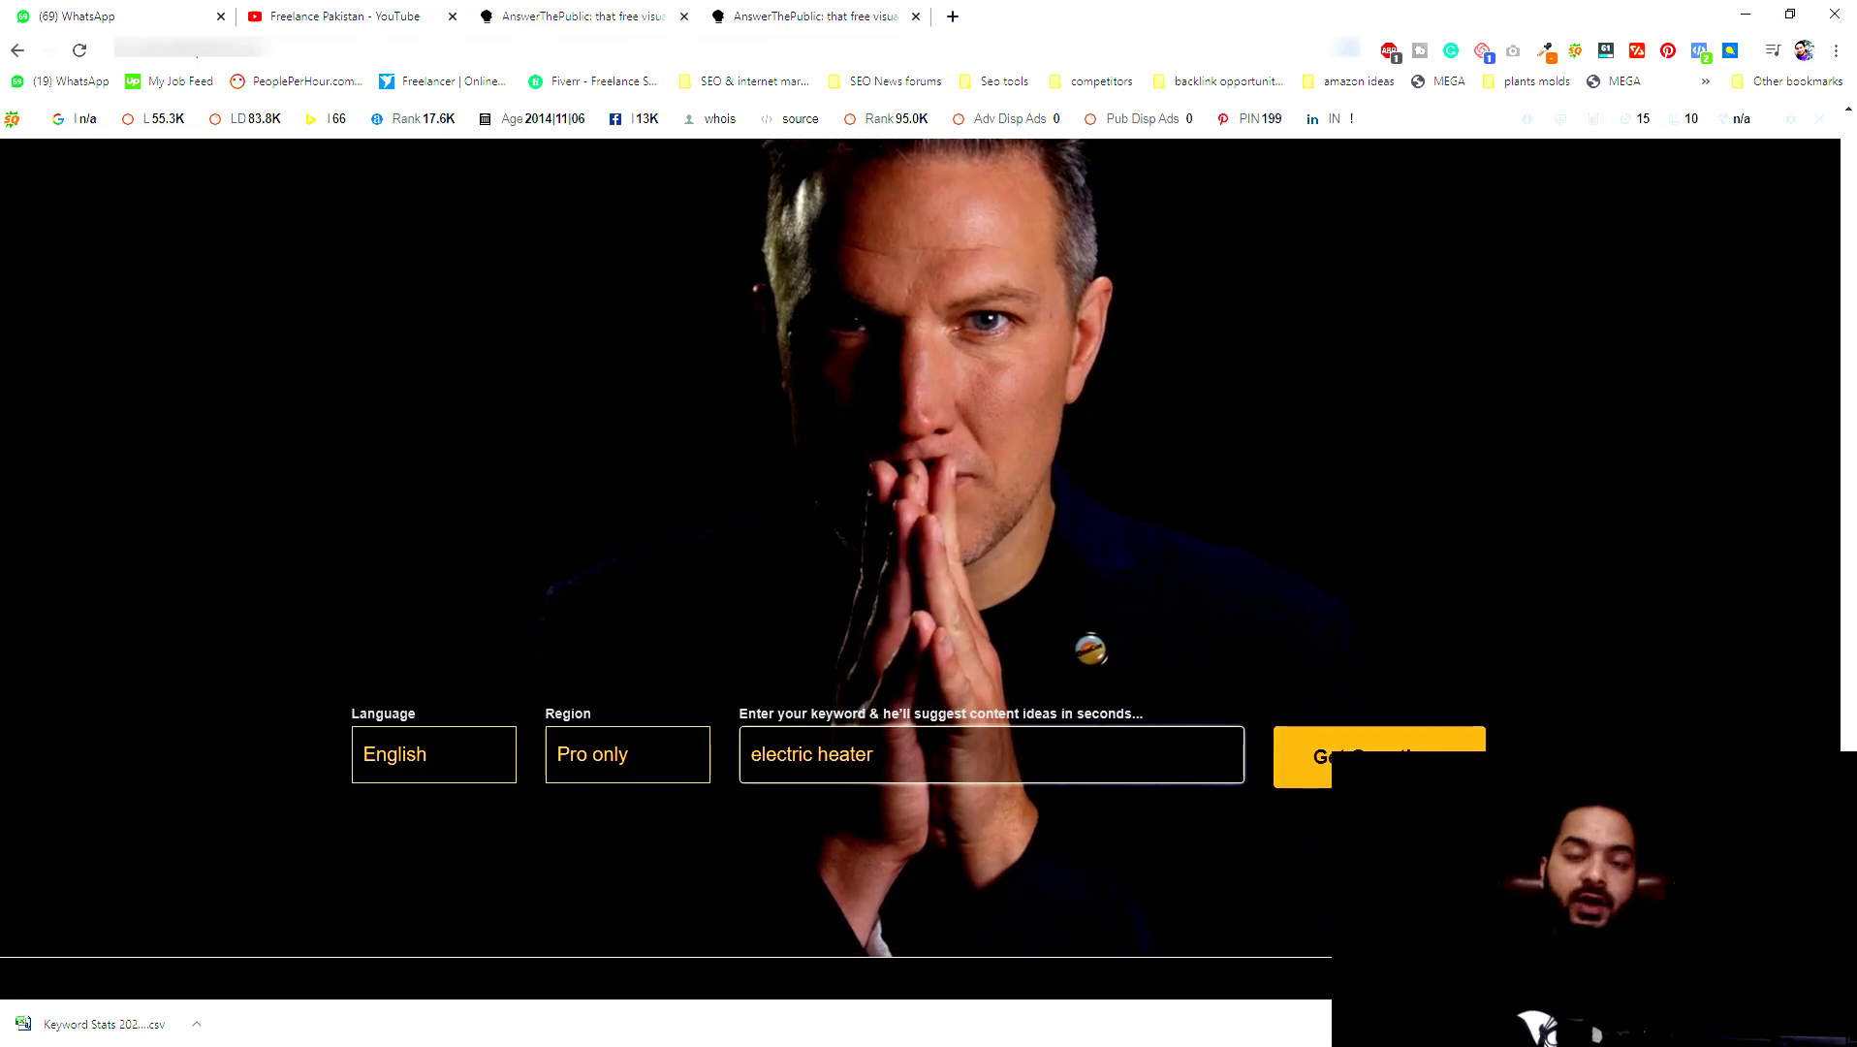
left_click(1376, 756)
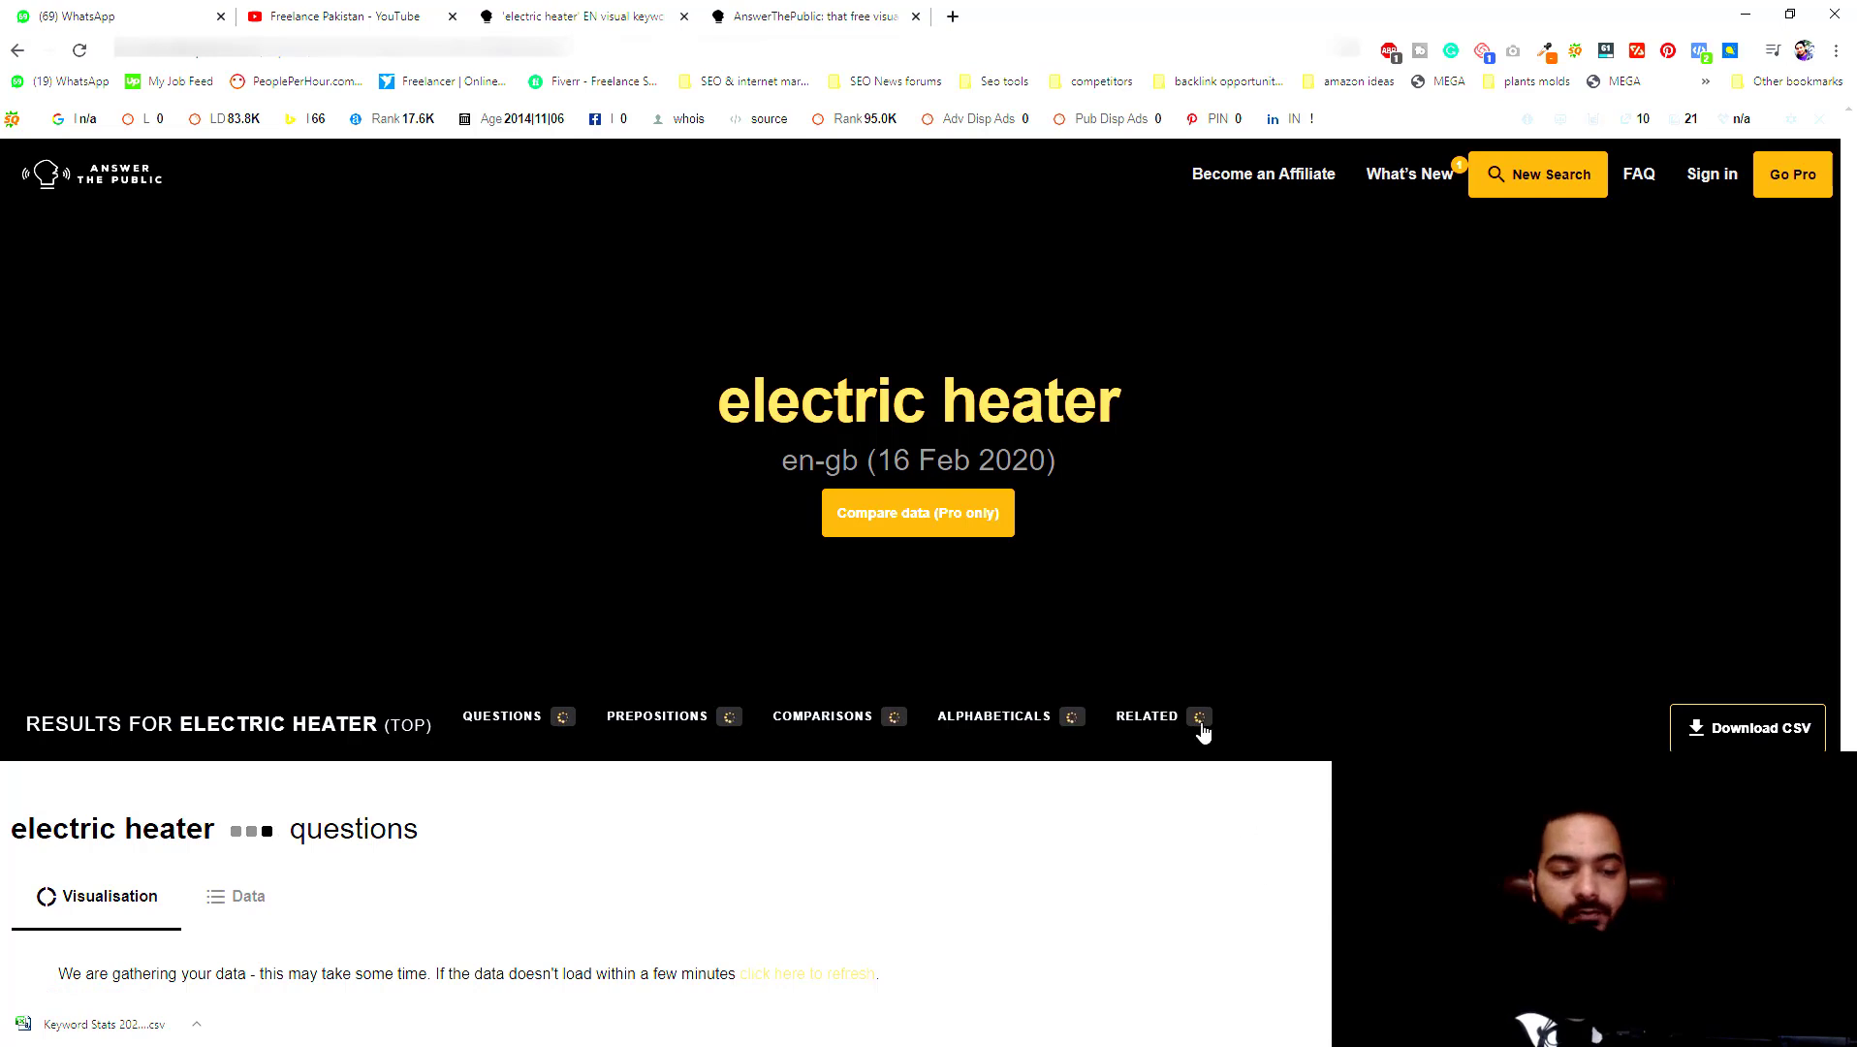
Step: Examine the electric heater questions wheel, including its how, will, where and what branches
scroll(1194, 727, "down", 2)
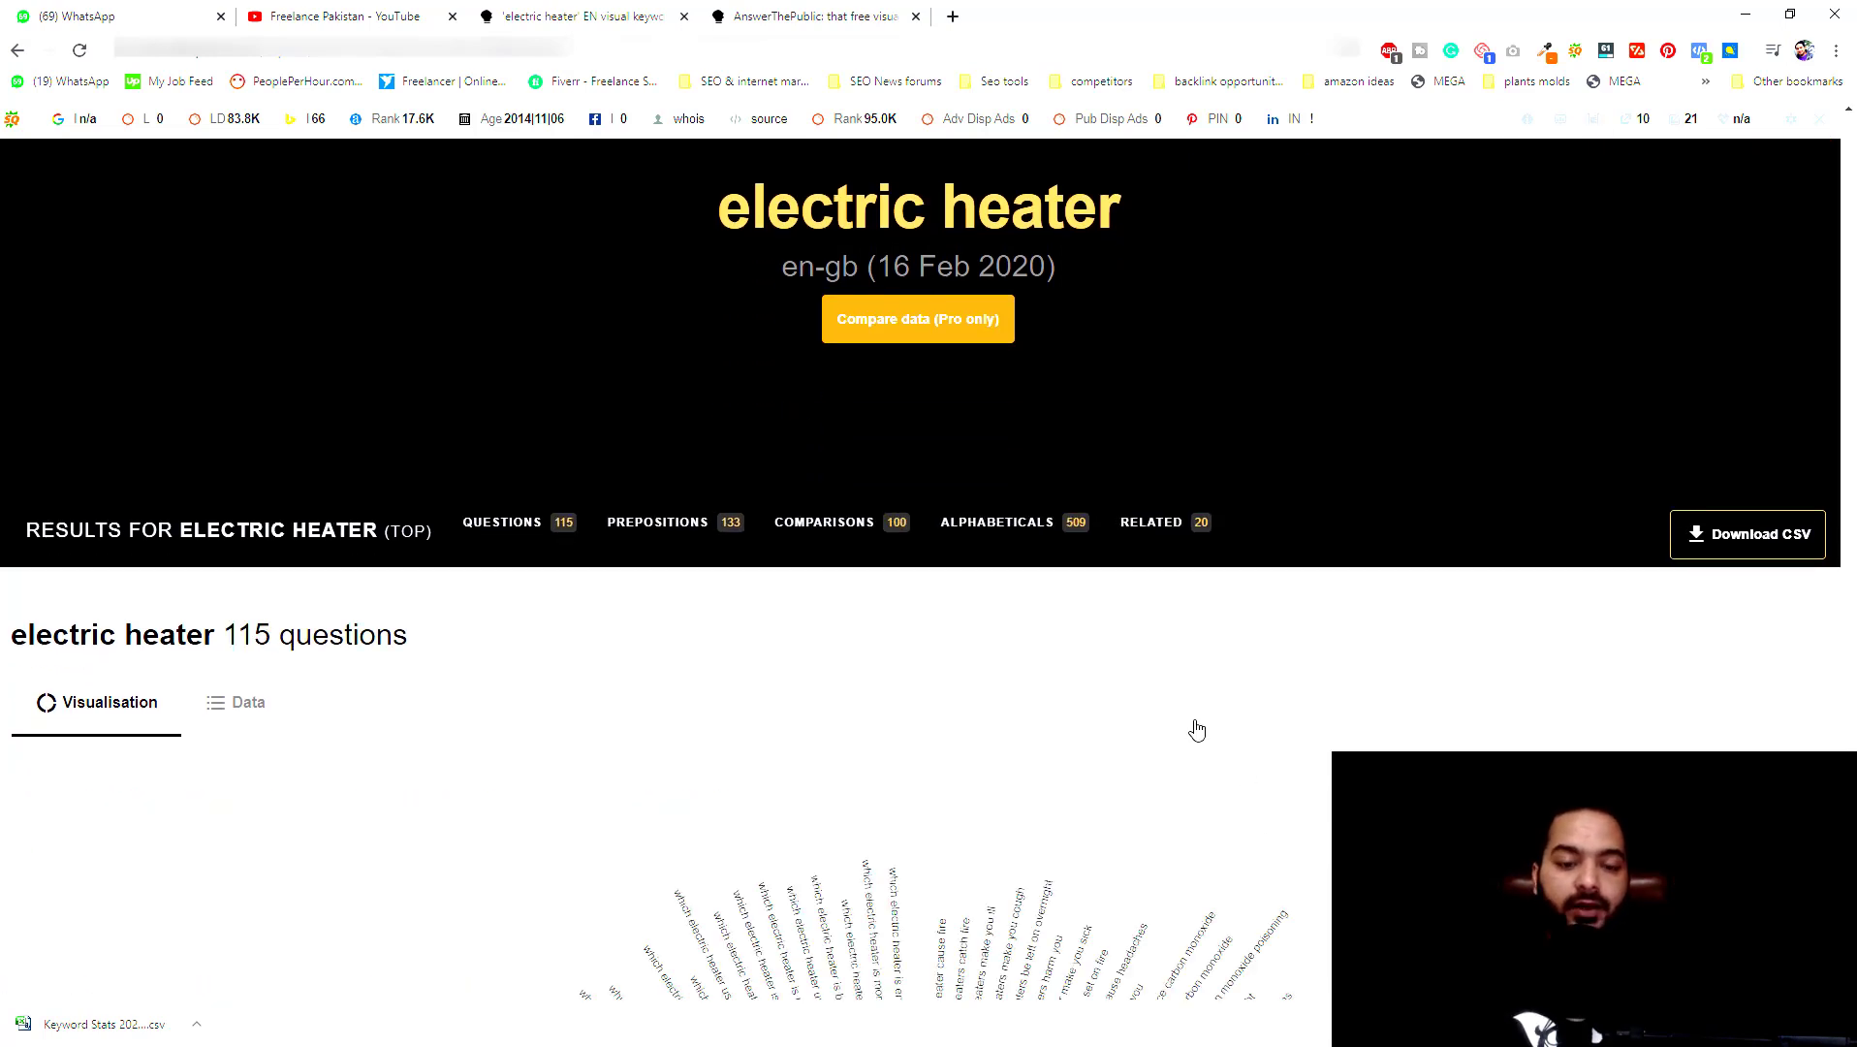
scroll(1197, 729, "down", 4)
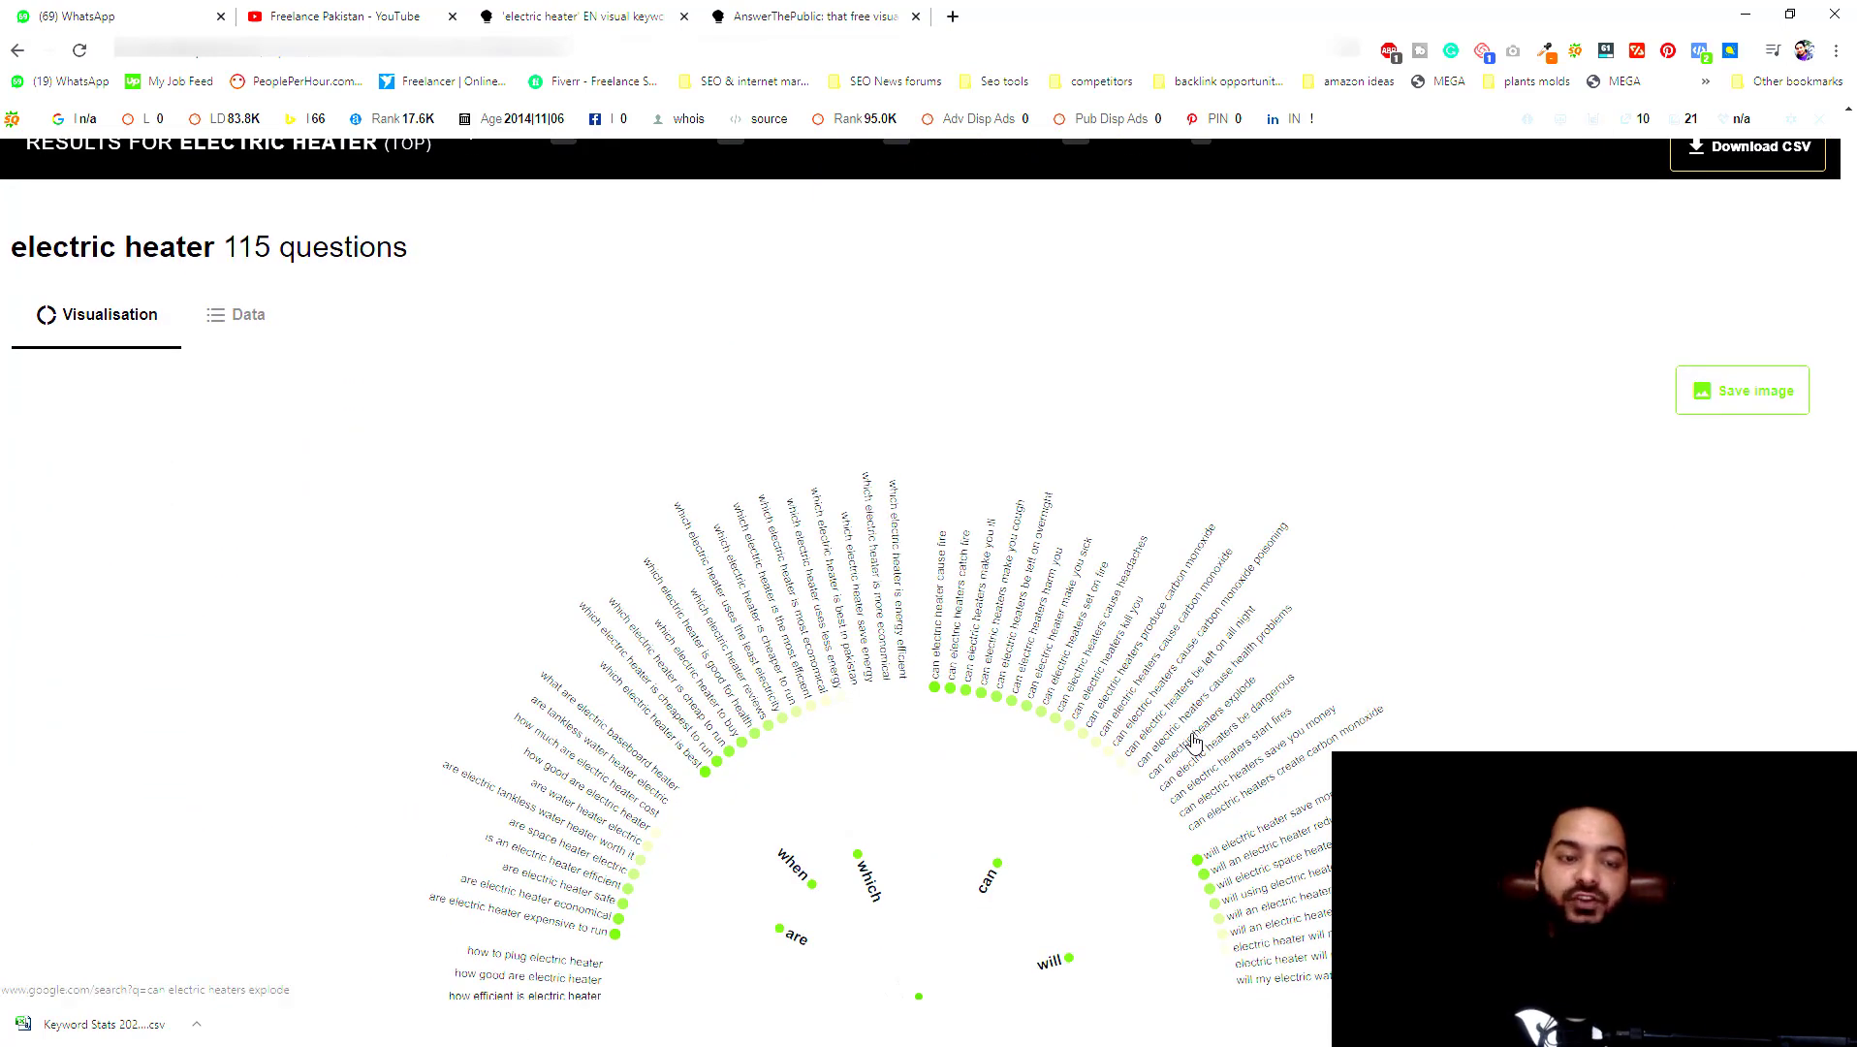
scroll(1194, 741, "up", 1)
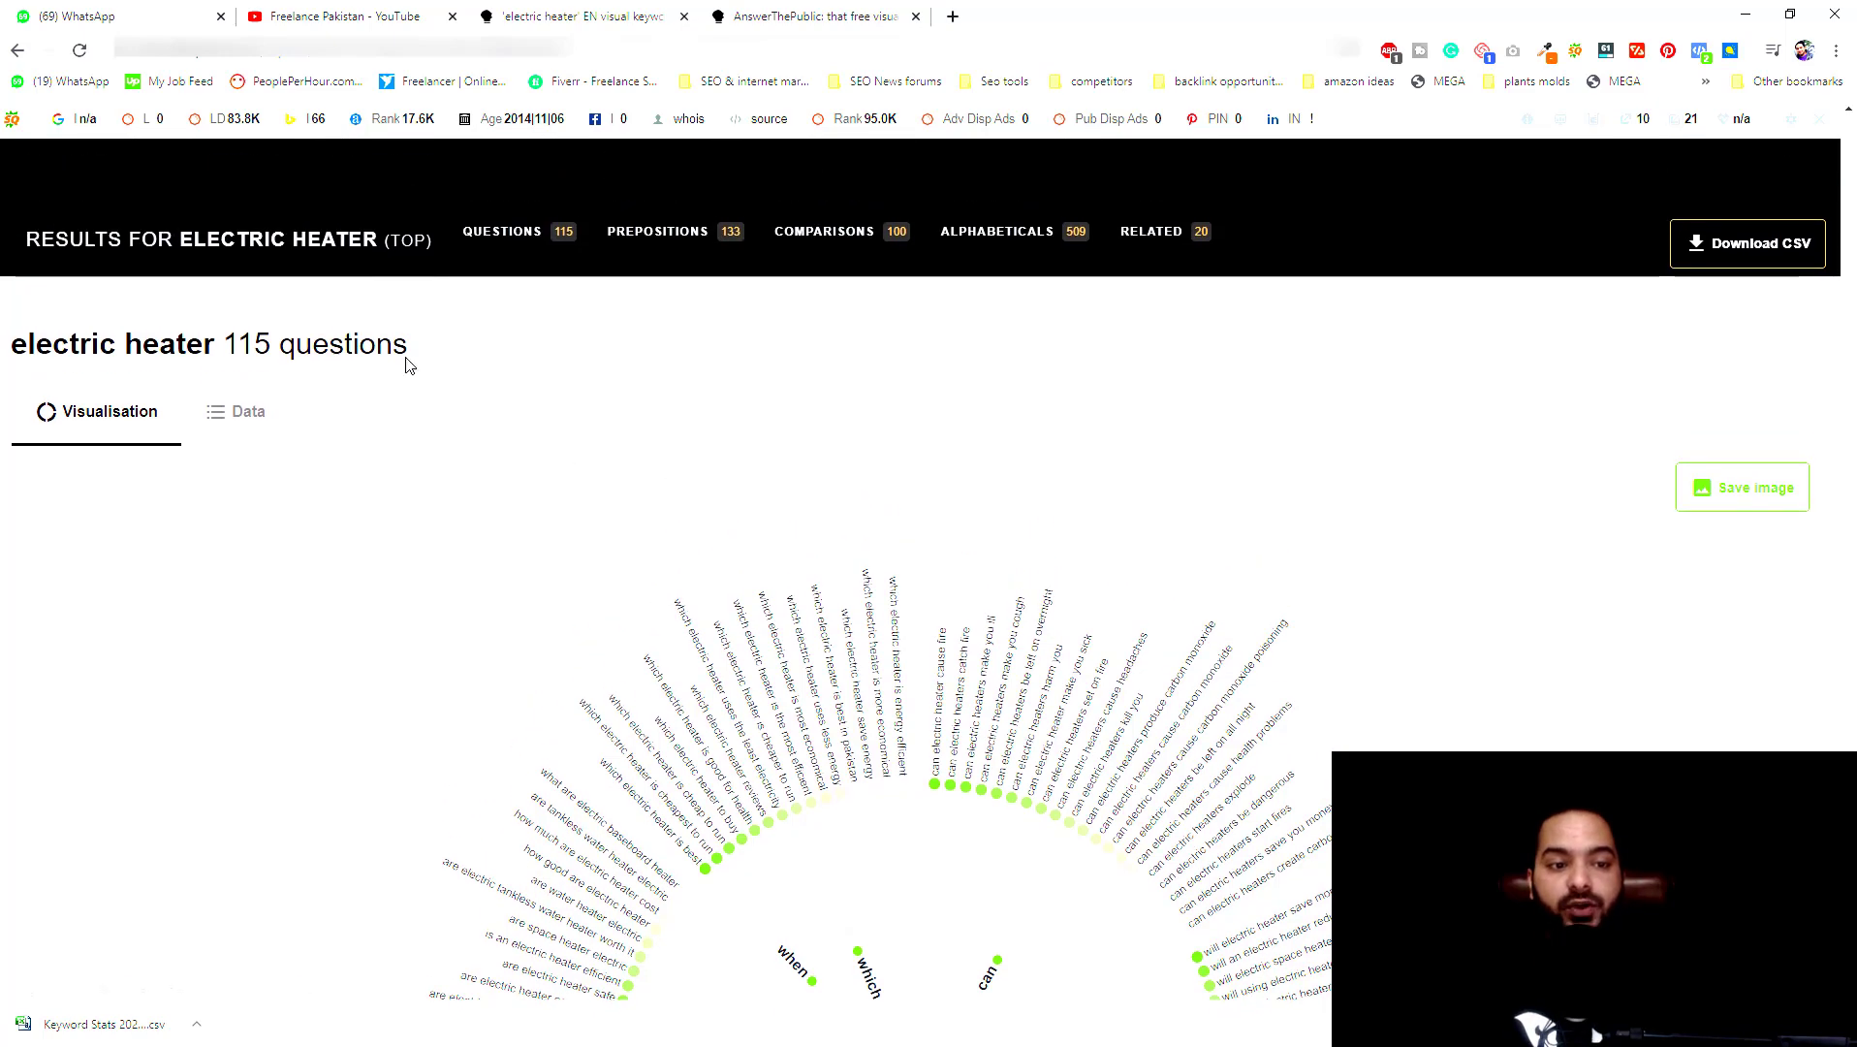
left_click_drag(457, 358, 242, 370)
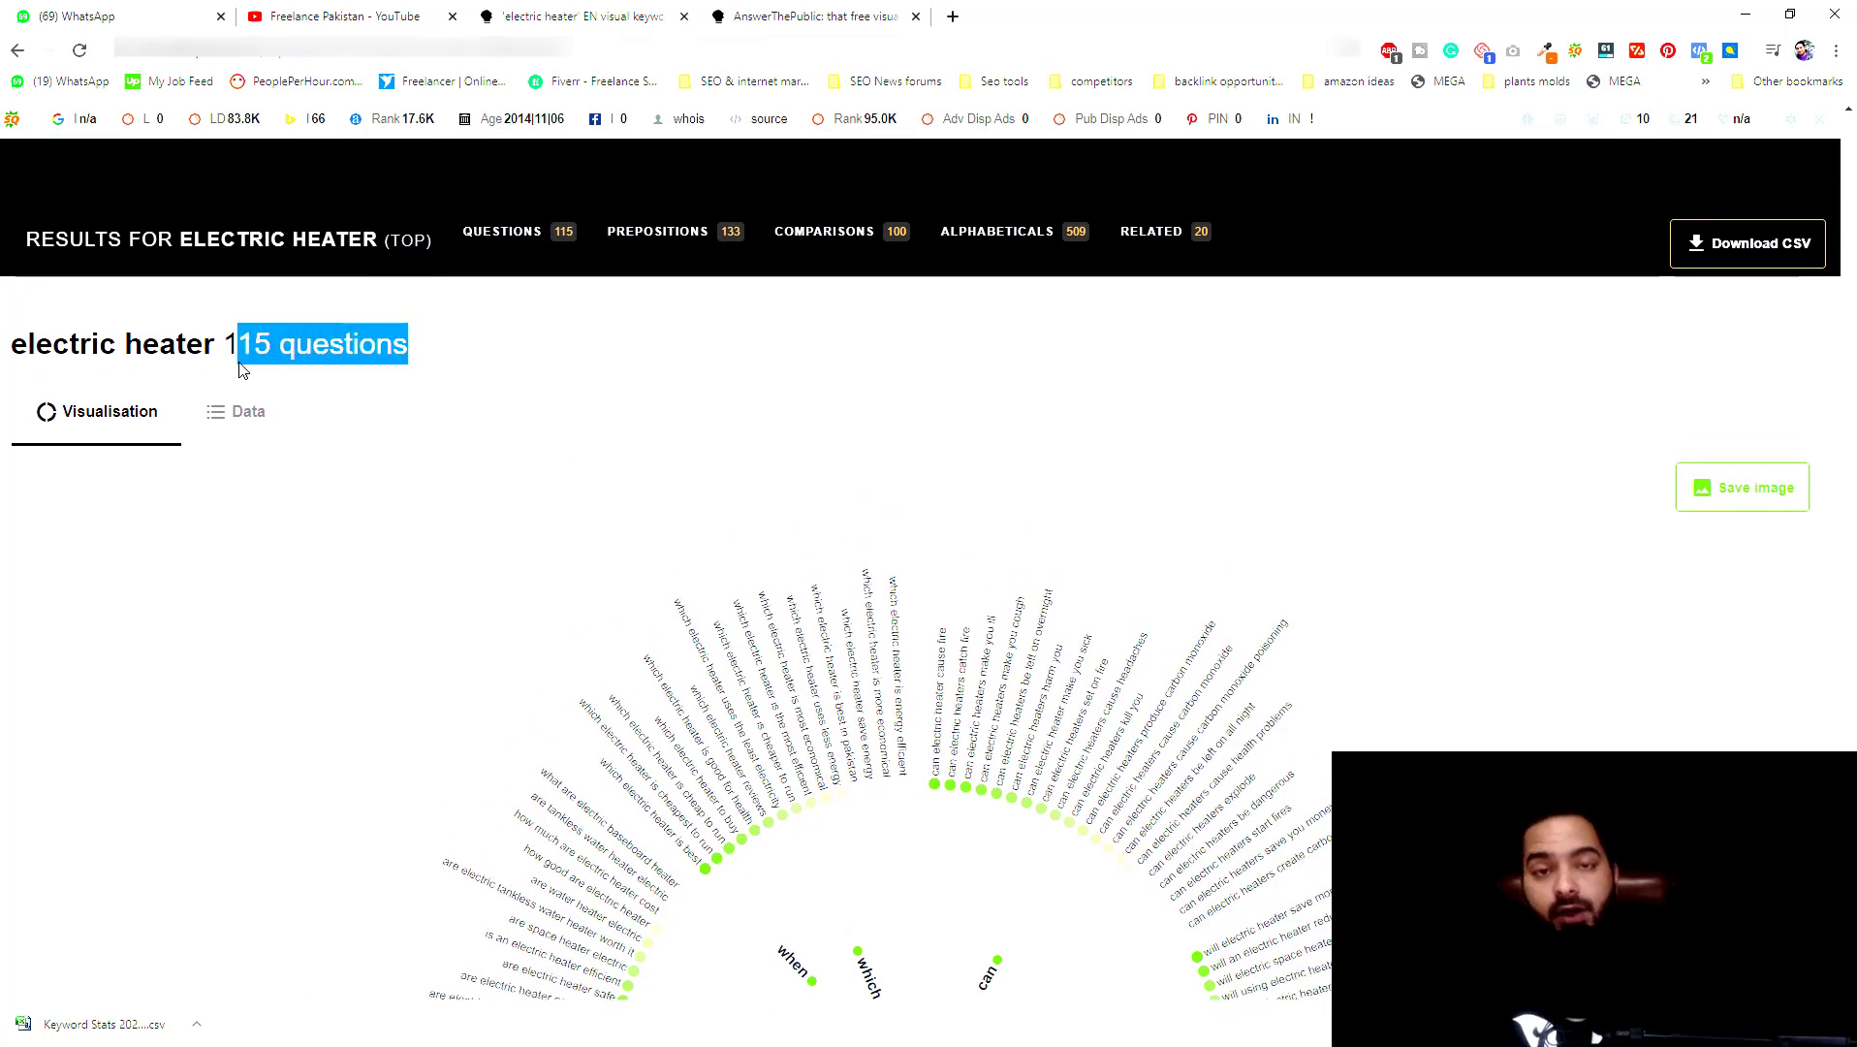
scroll(1235, 594, "down", 4)
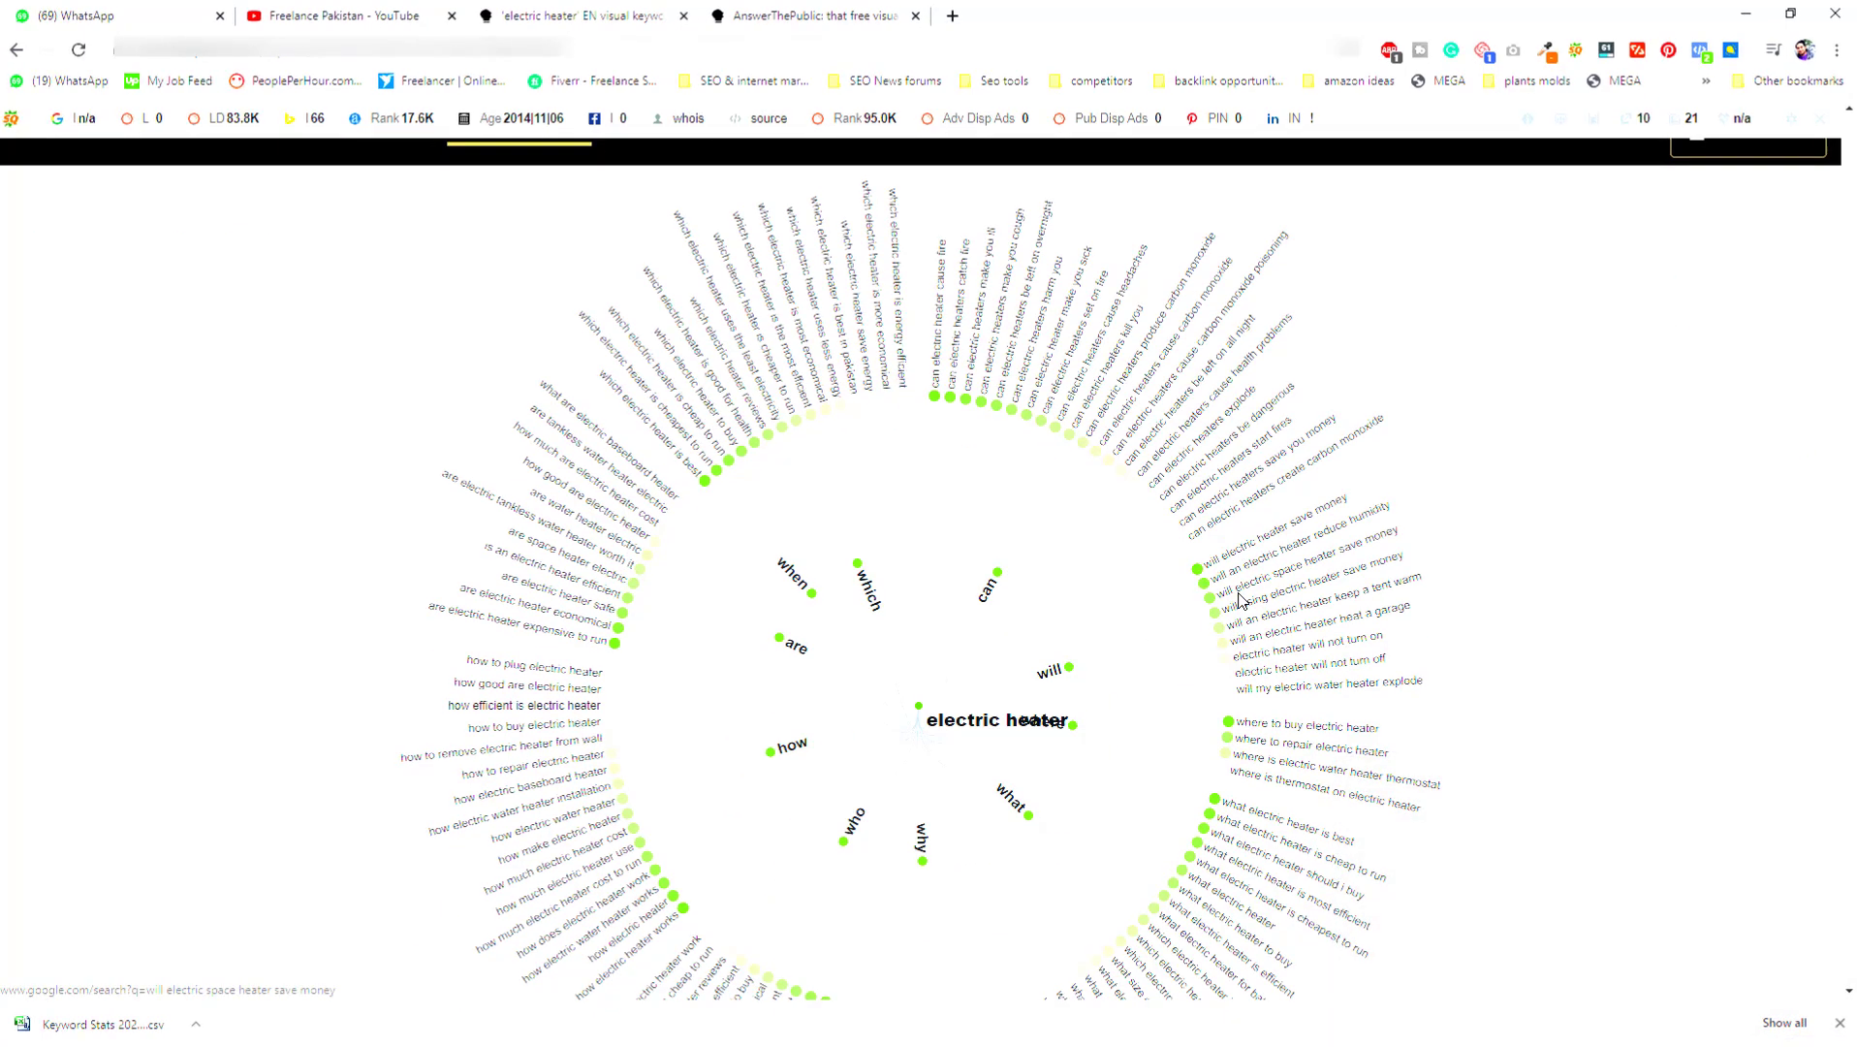
scroll(1241, 601, "down", 1)
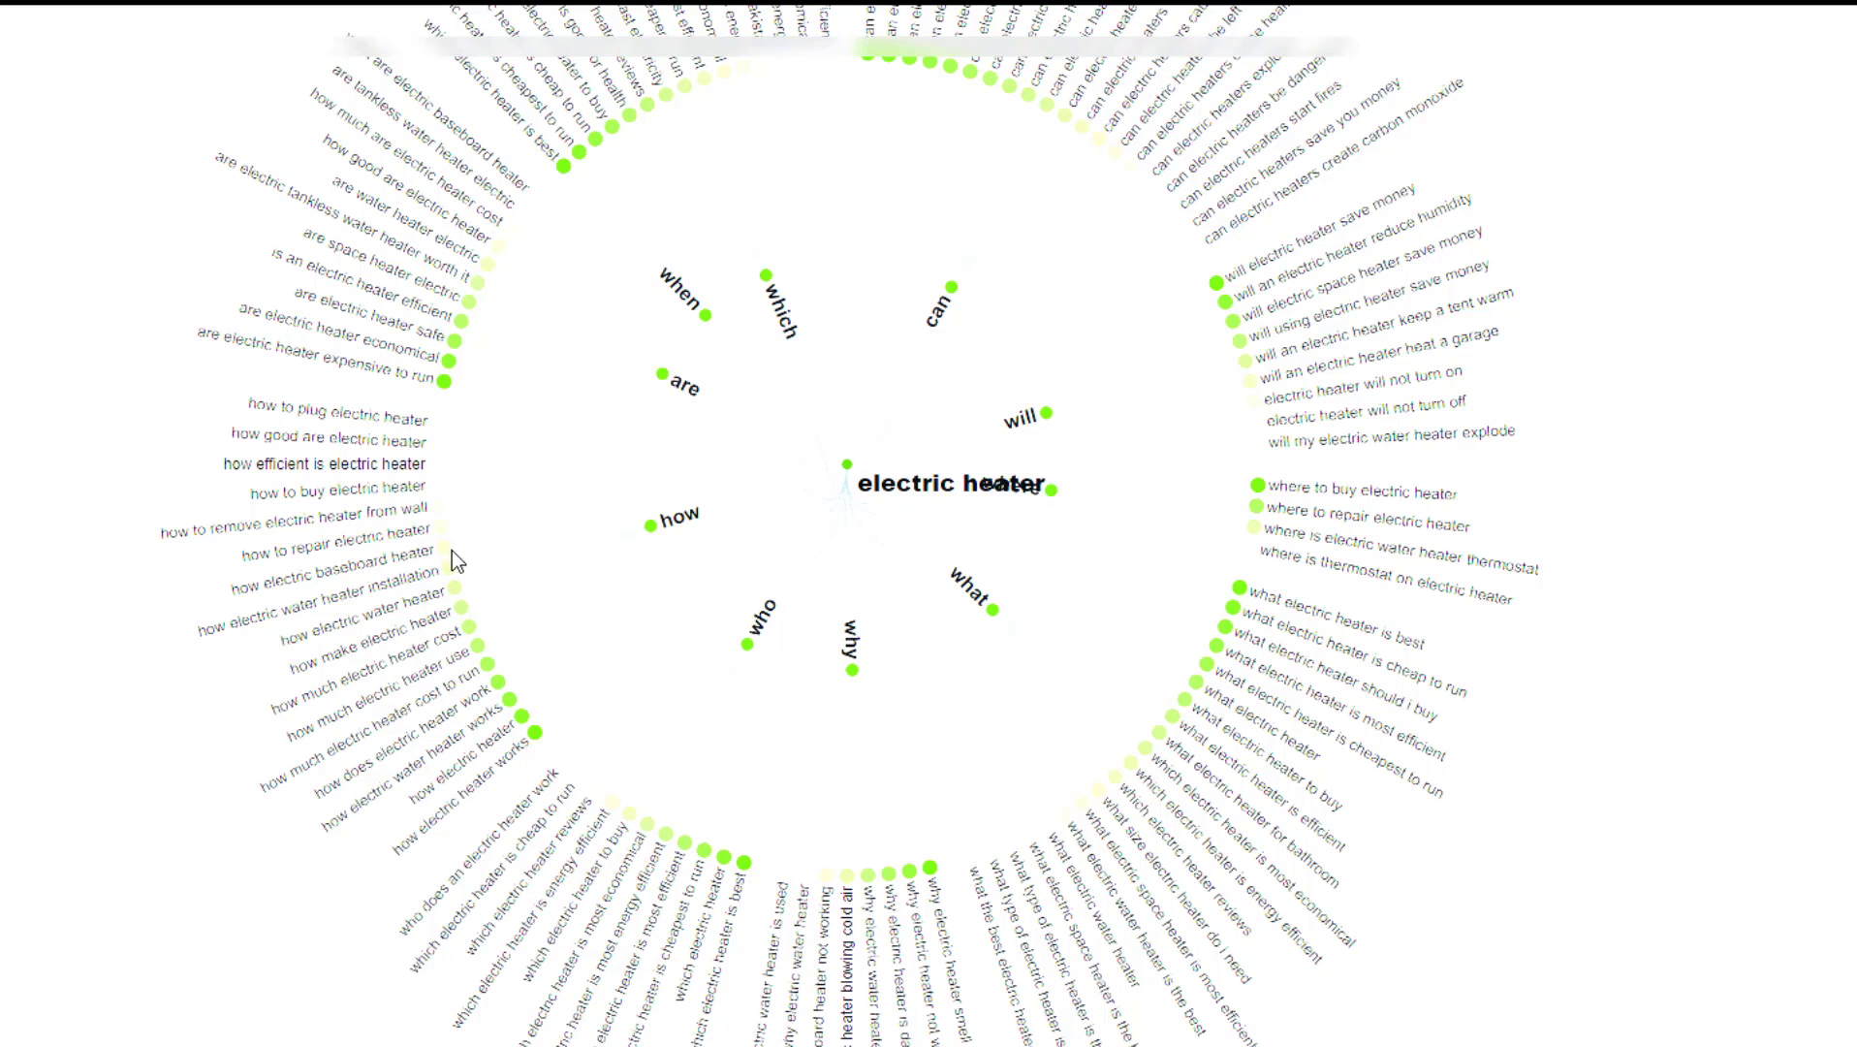
scroll(452, 578, "down", 1)
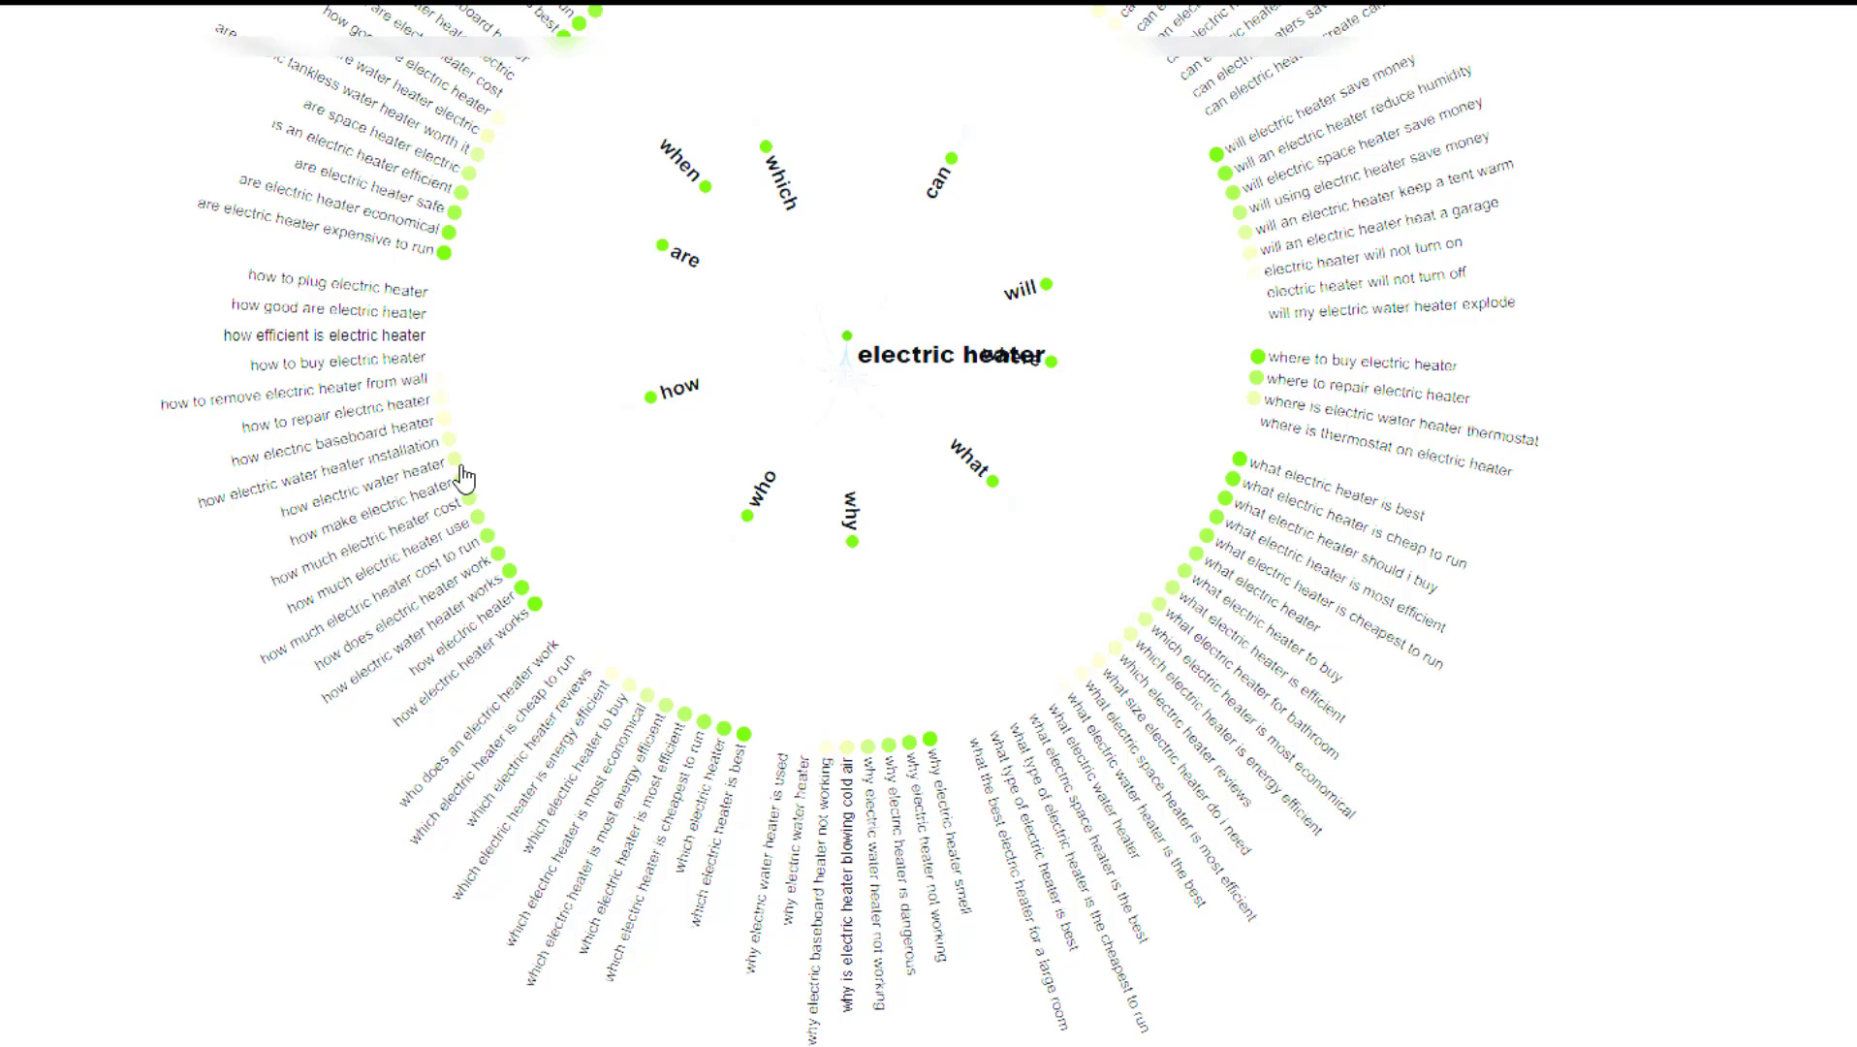
scroll(598, 524, "up", 1)
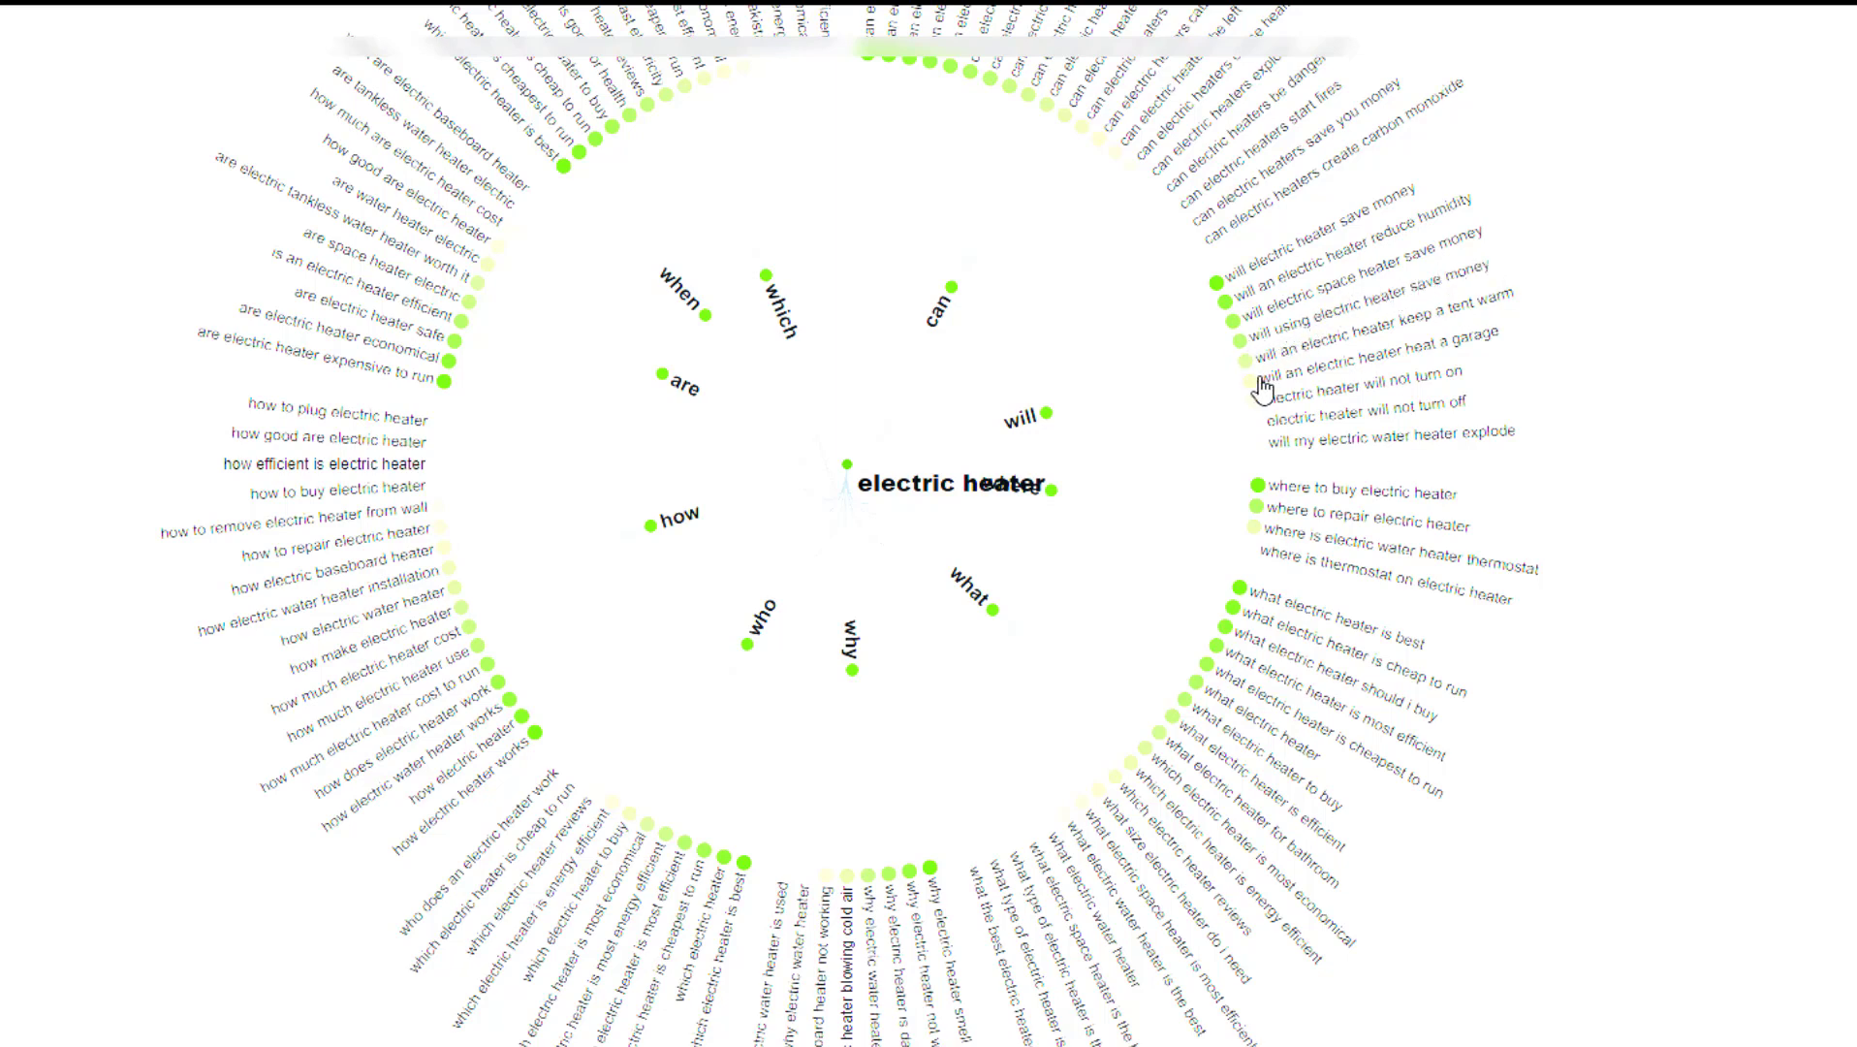
scroll(1027, 568, "down", 2)
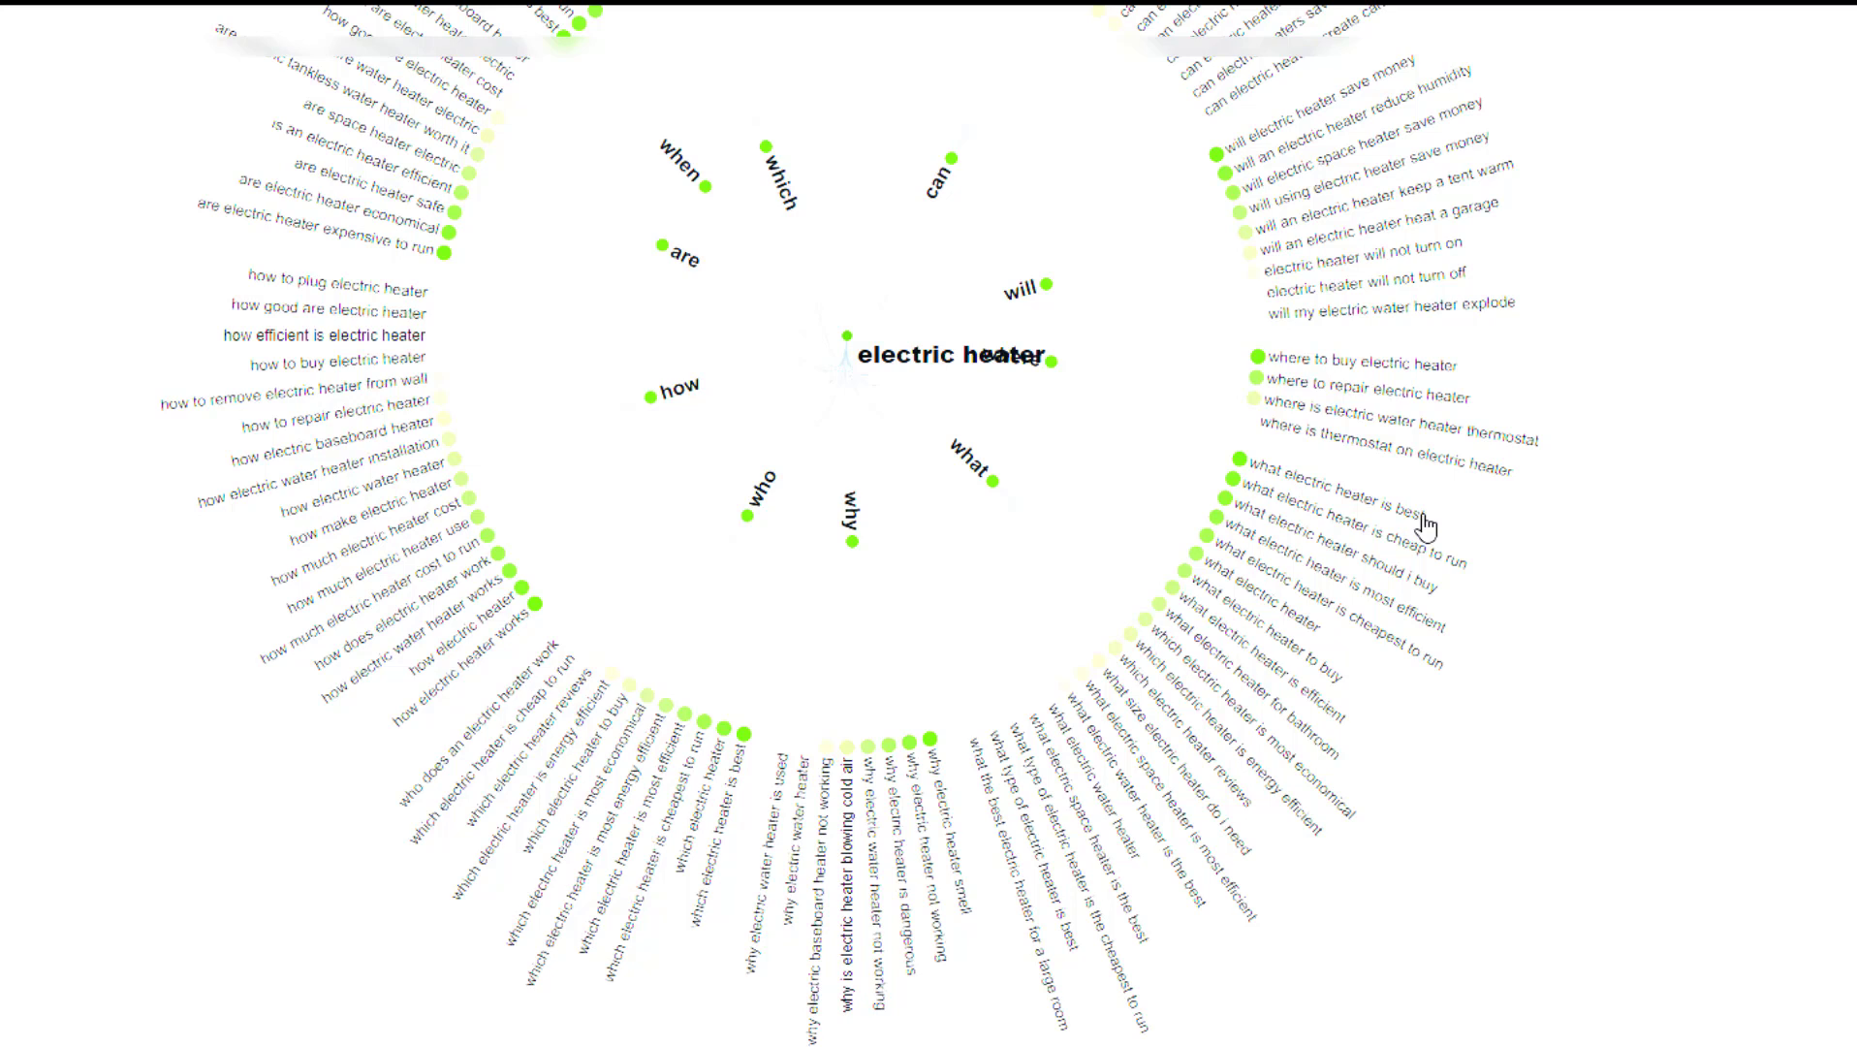
Step: Show the electric heater questions as data lists and read through the question-word groups
scroll(1466, 555, "up", 8)
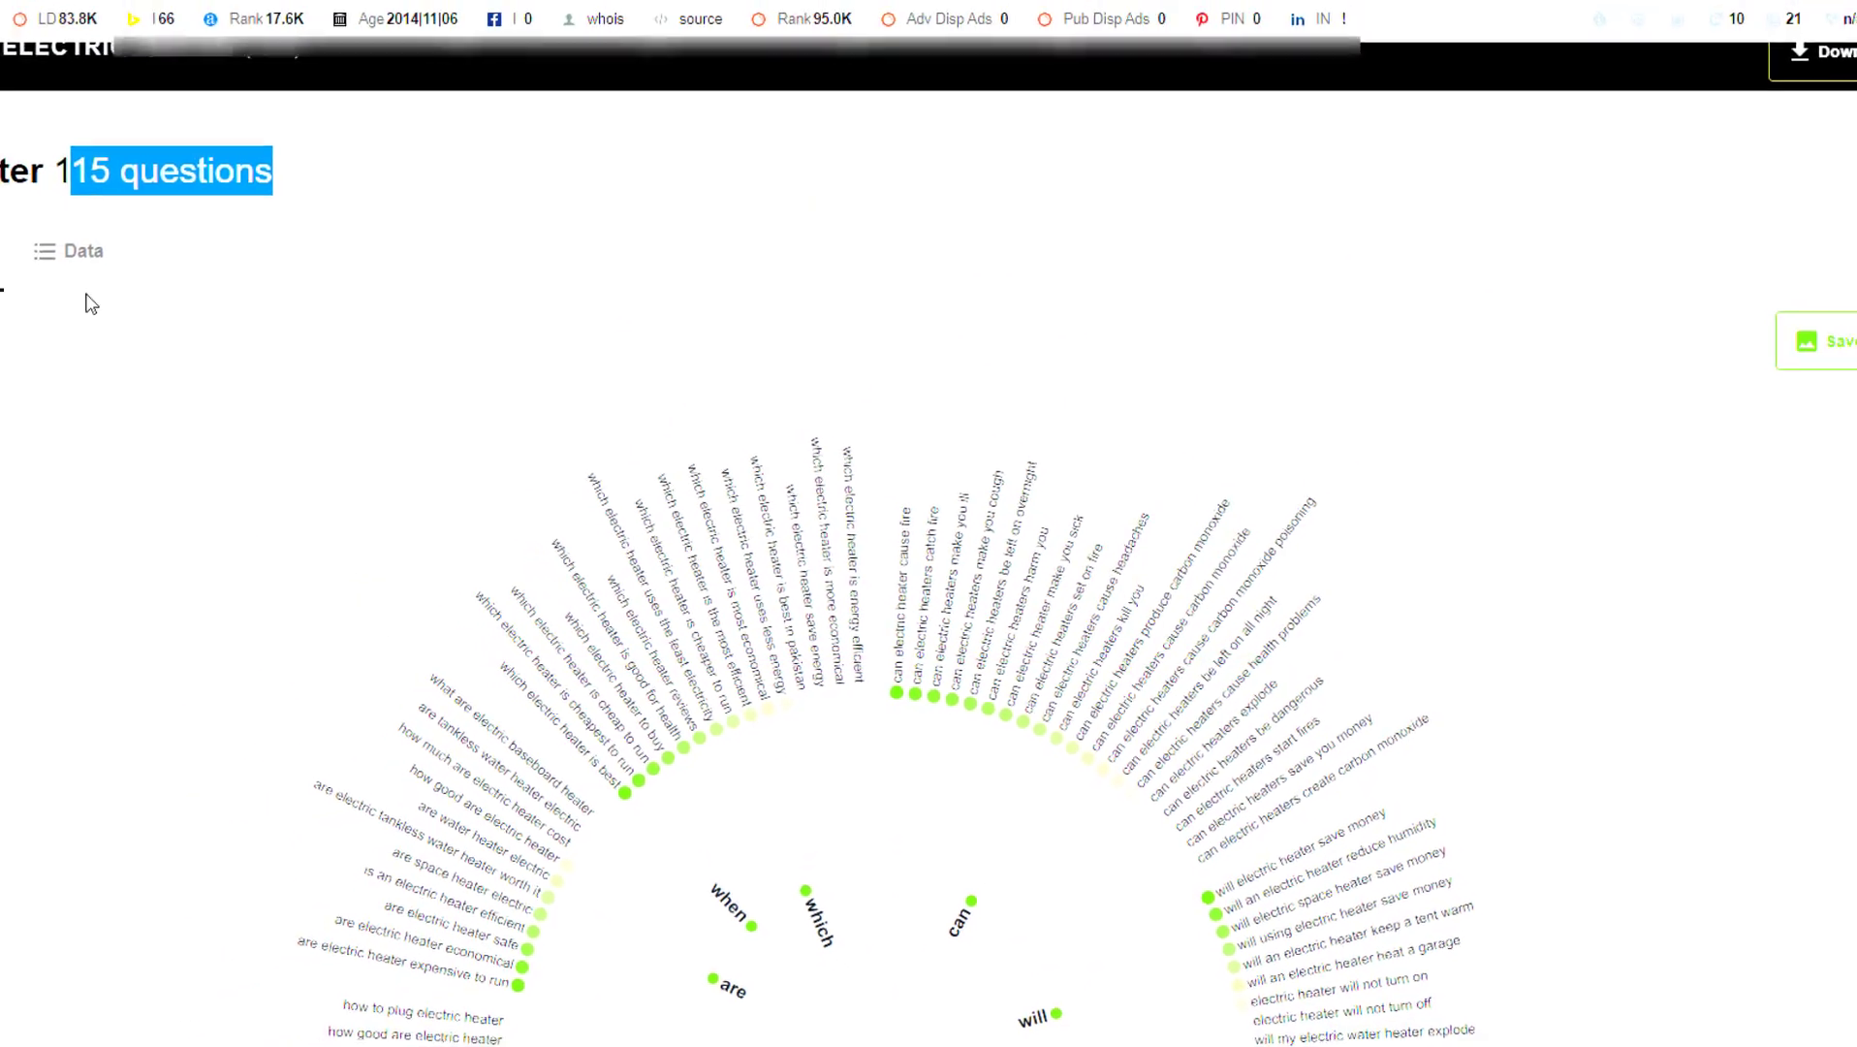
left_click(77, 250)
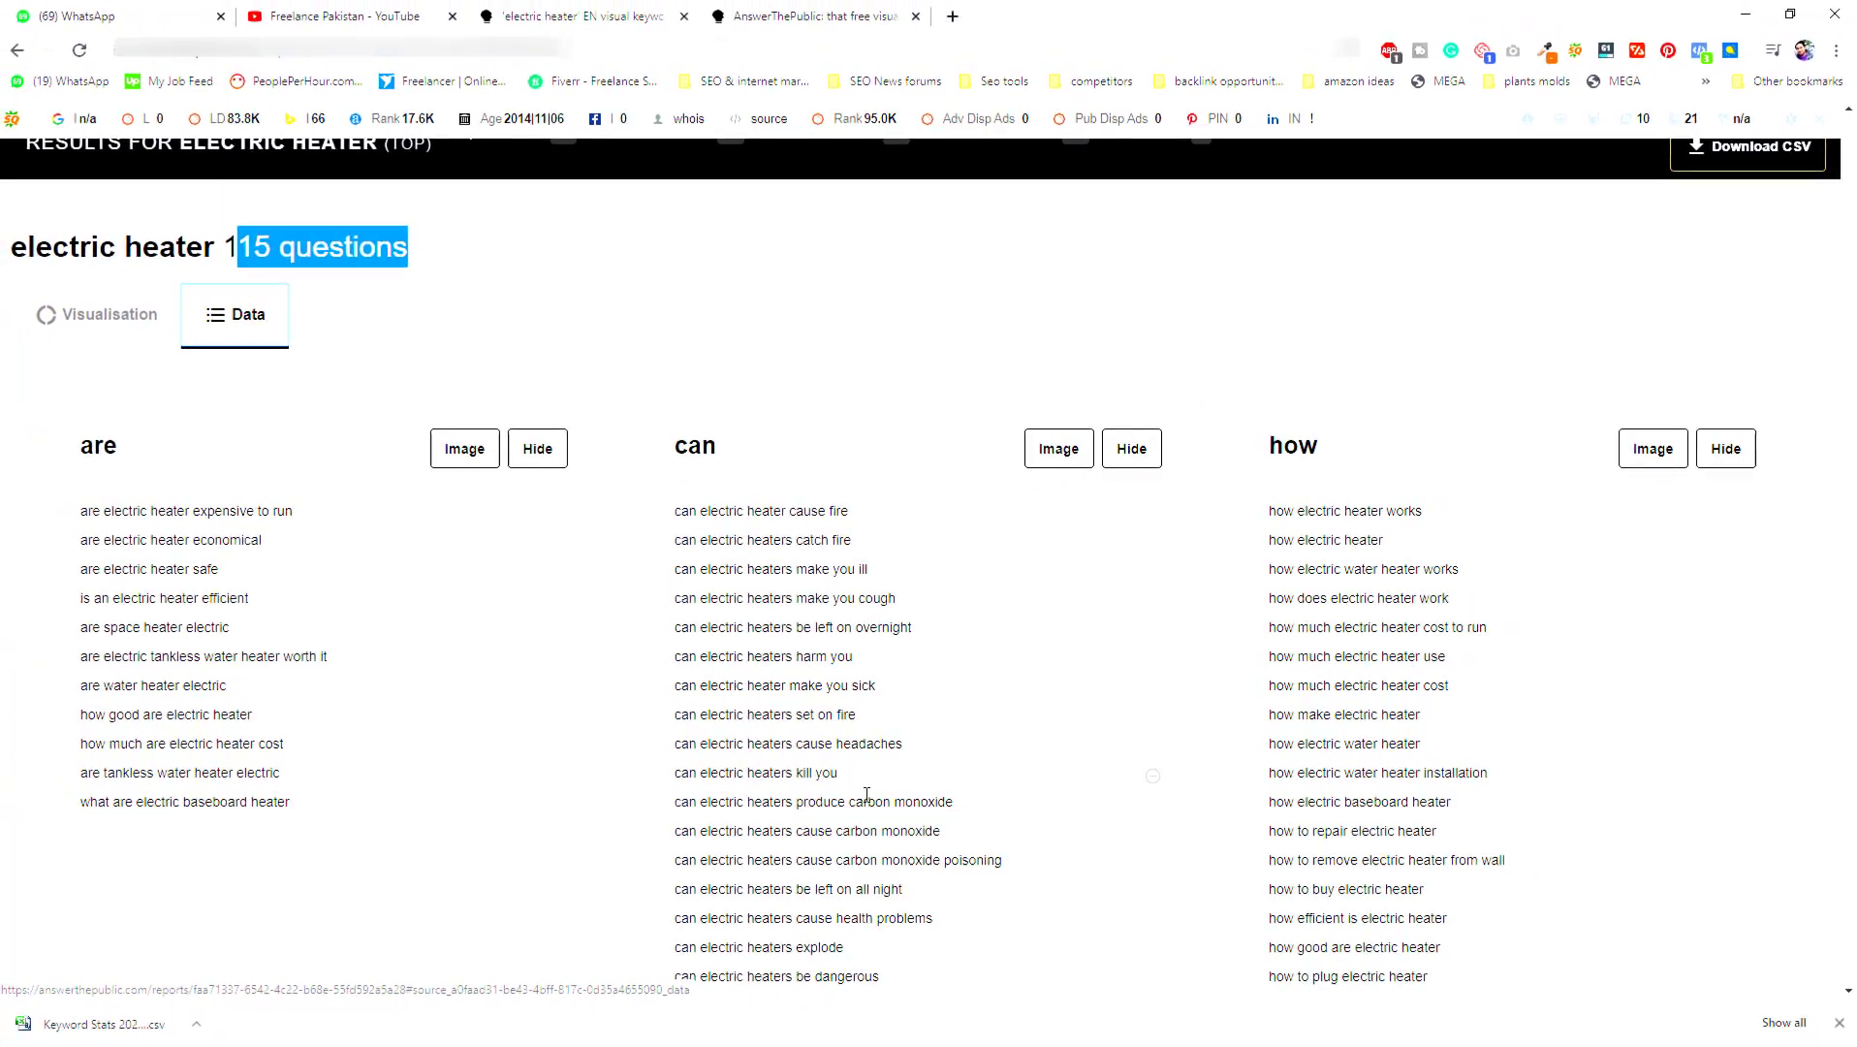
scroll(784, 710, "down", 1)
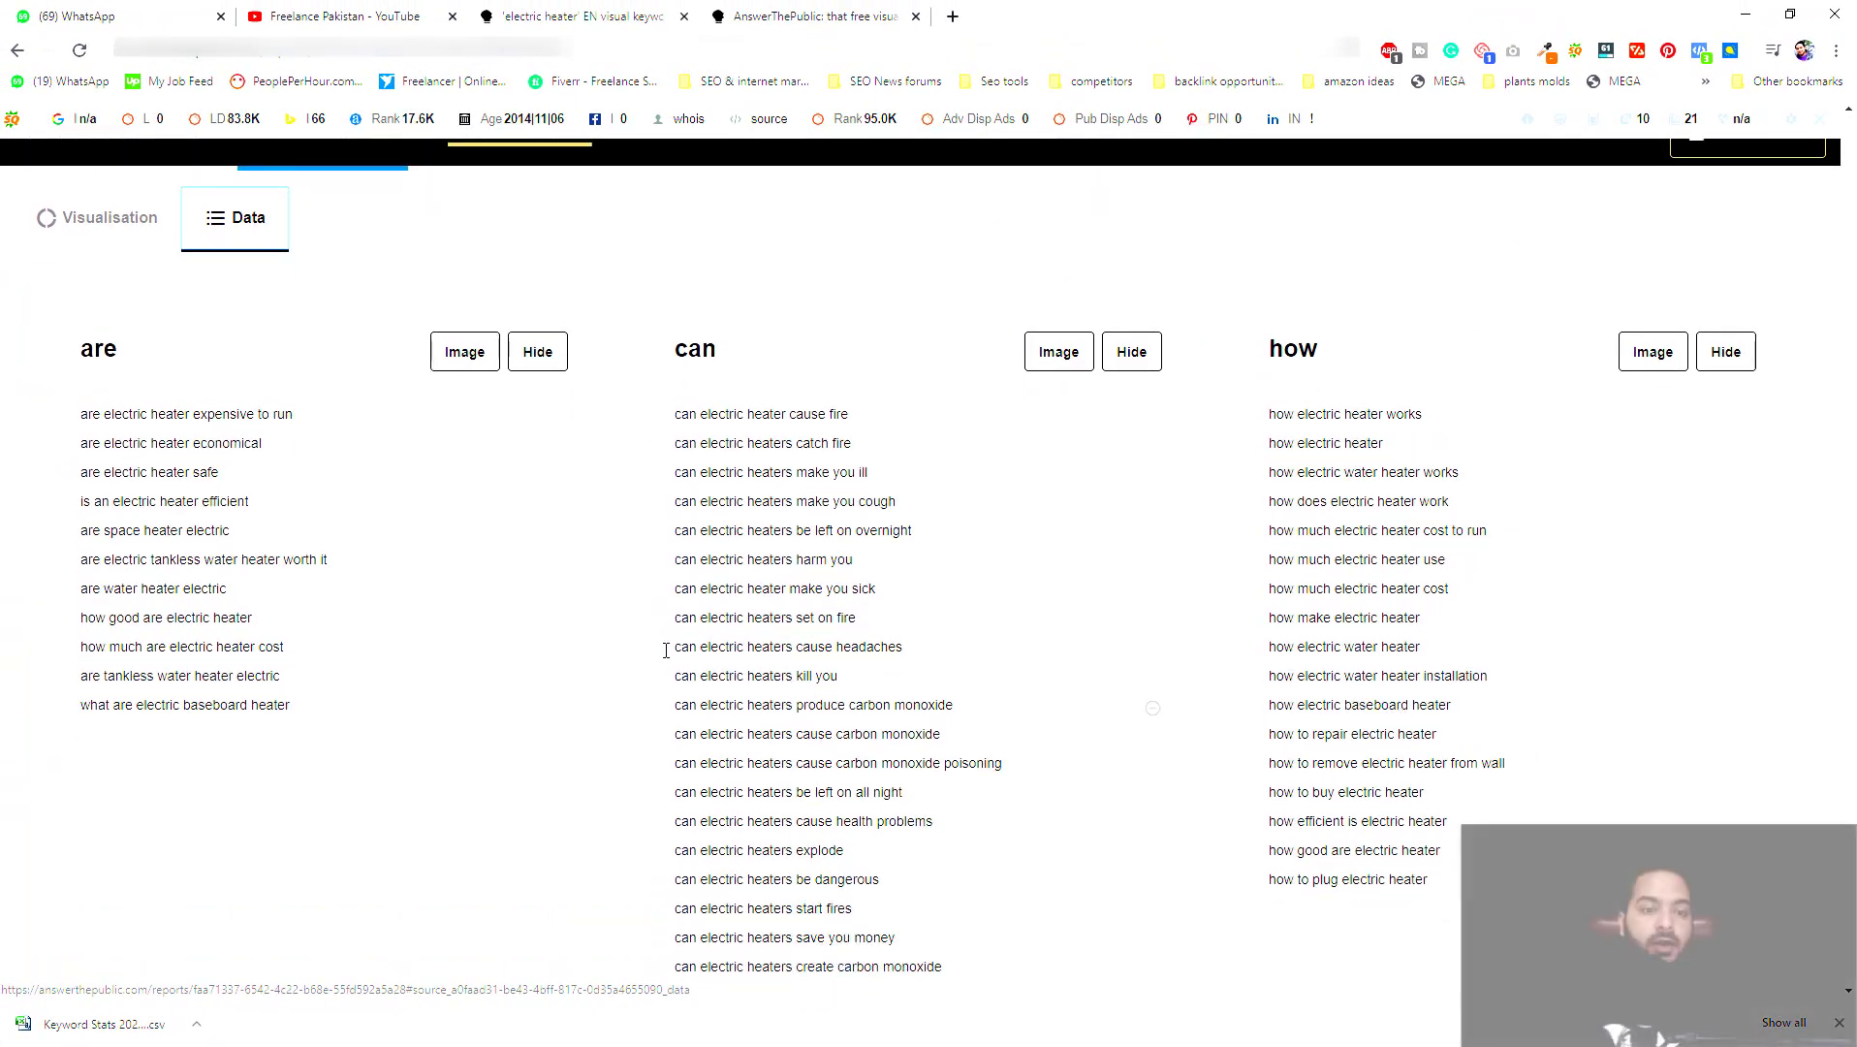
left_click_drag(40, 365, 194, 365)
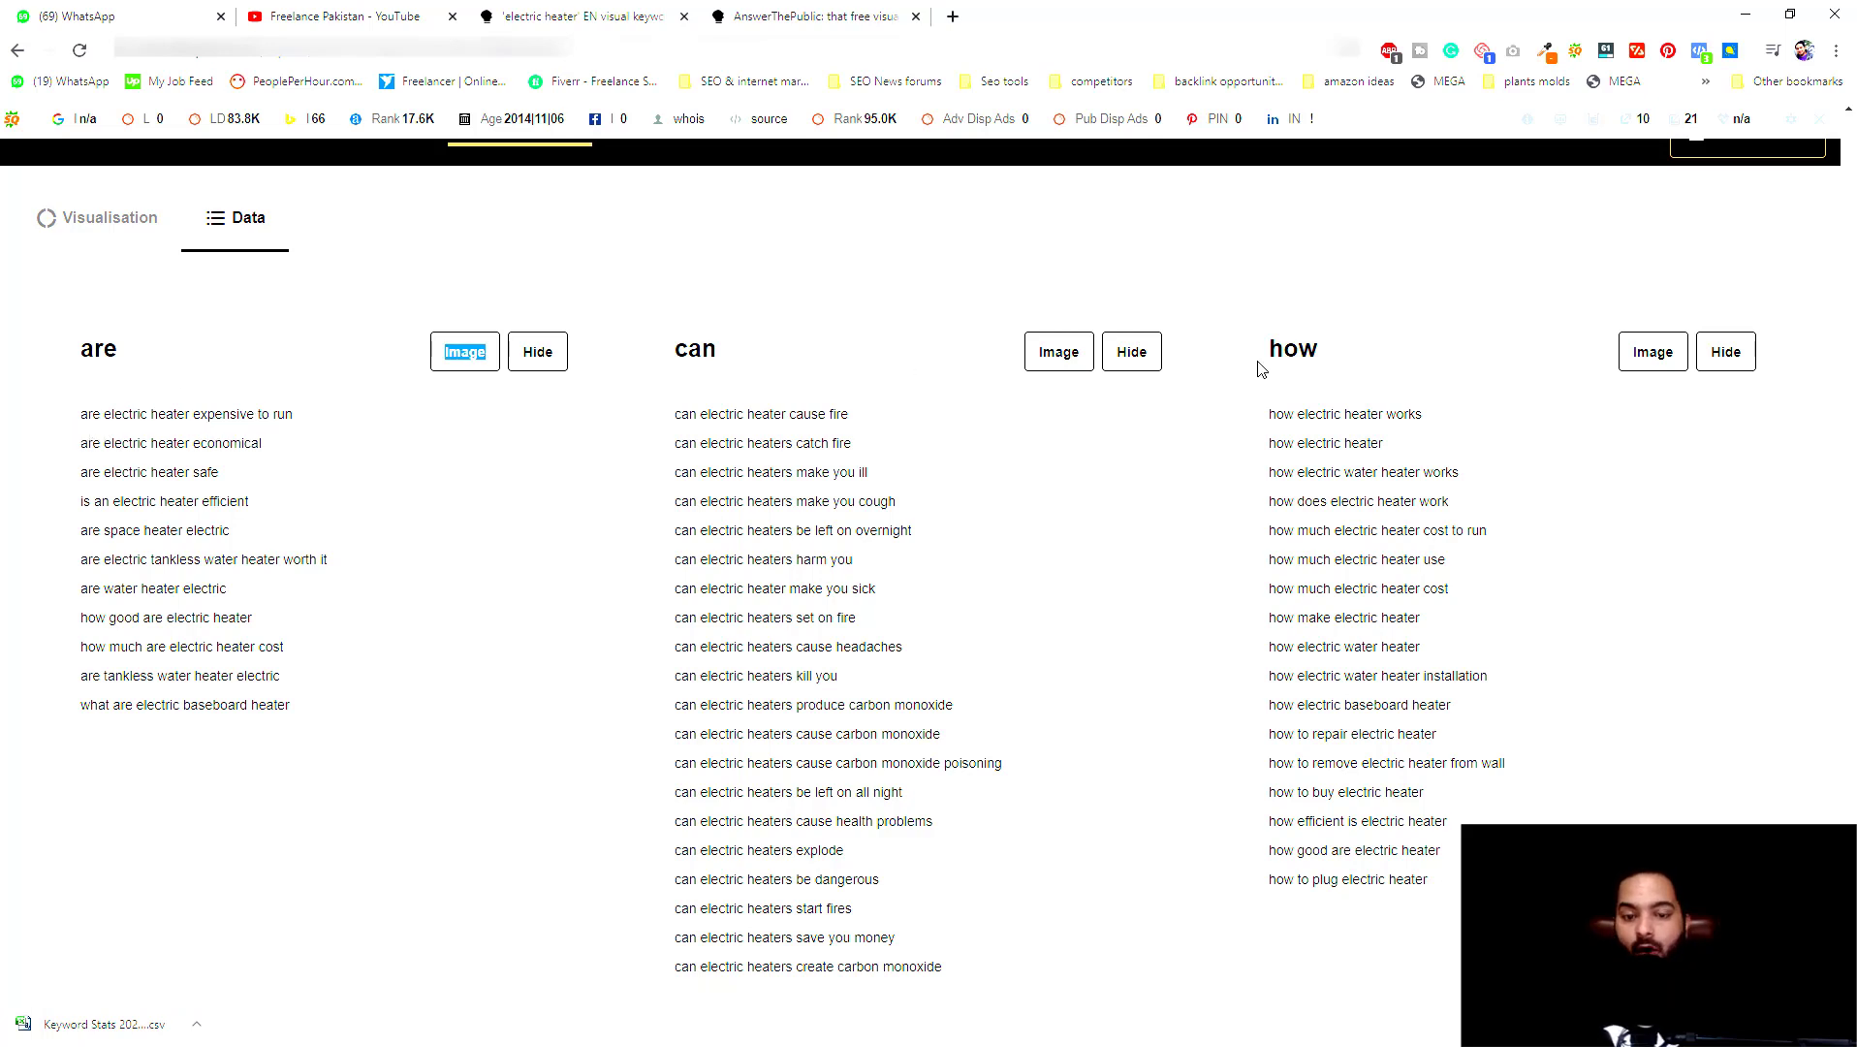
scroll(1257, 368, "down", 10)
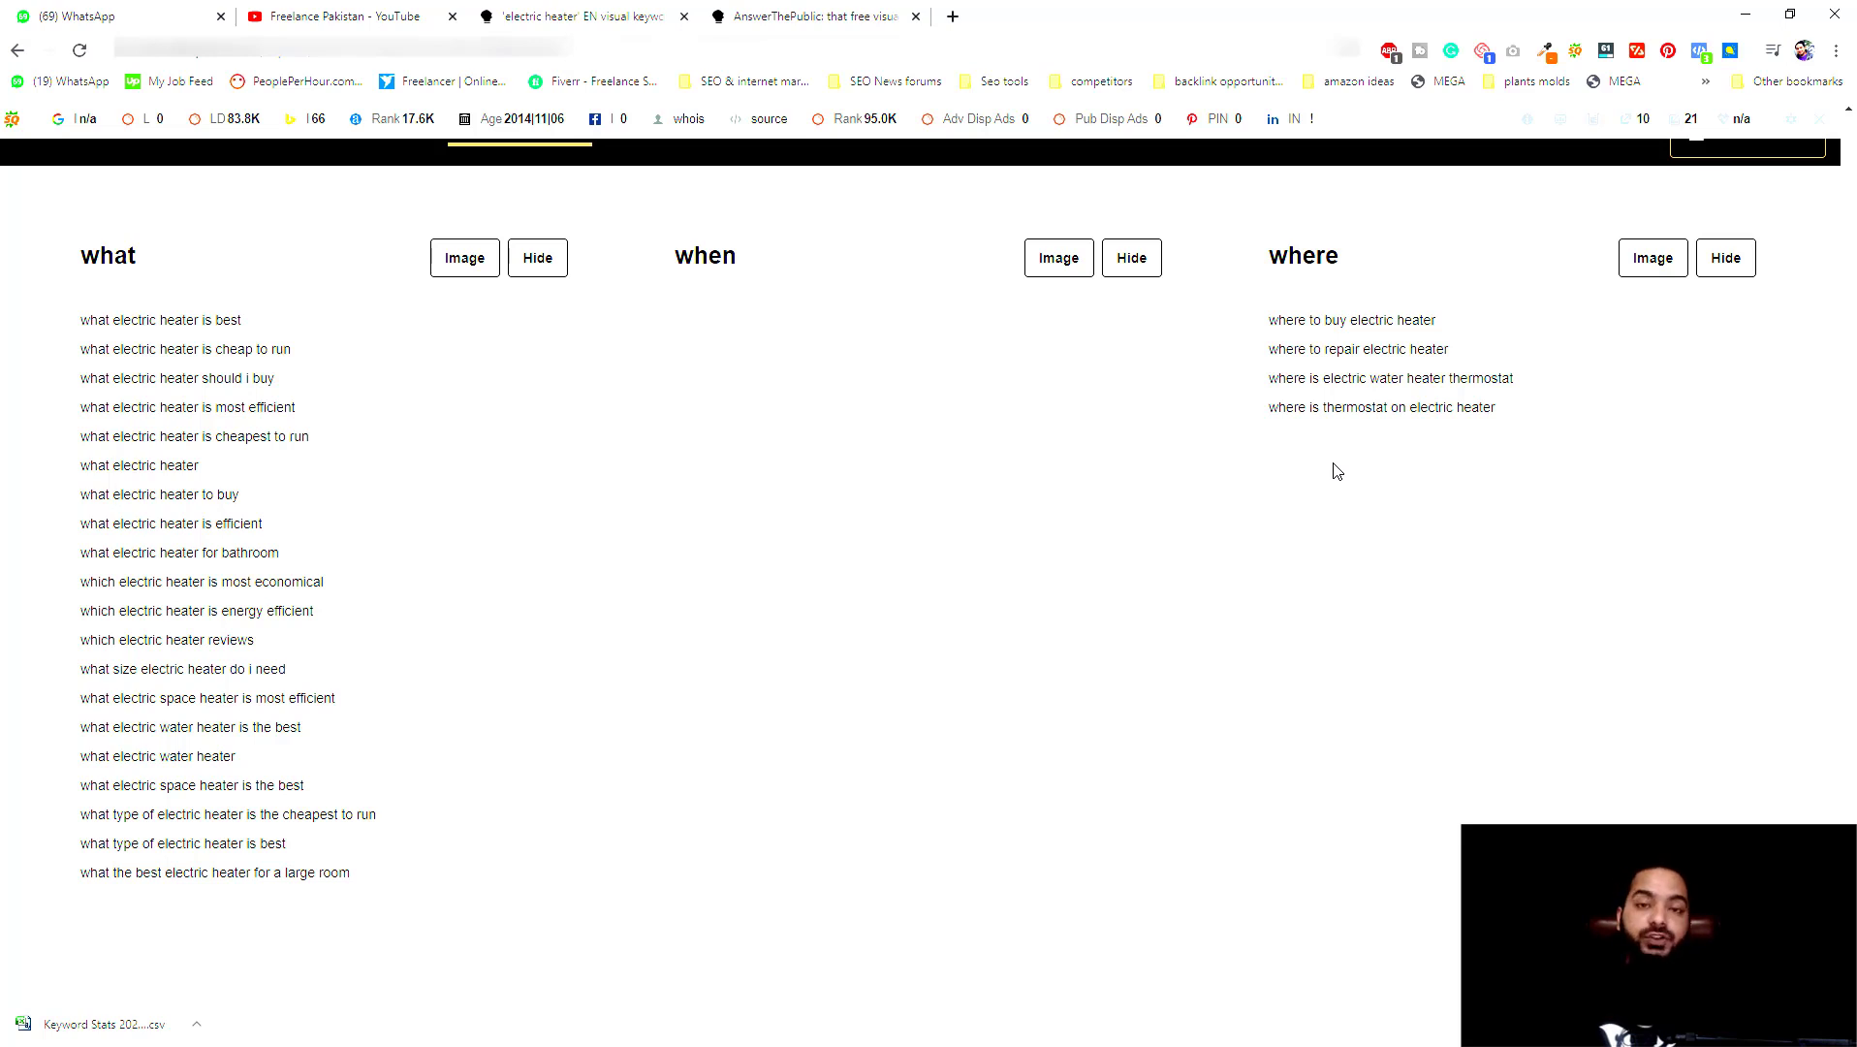
scroll(1335, 471, "down", 2)
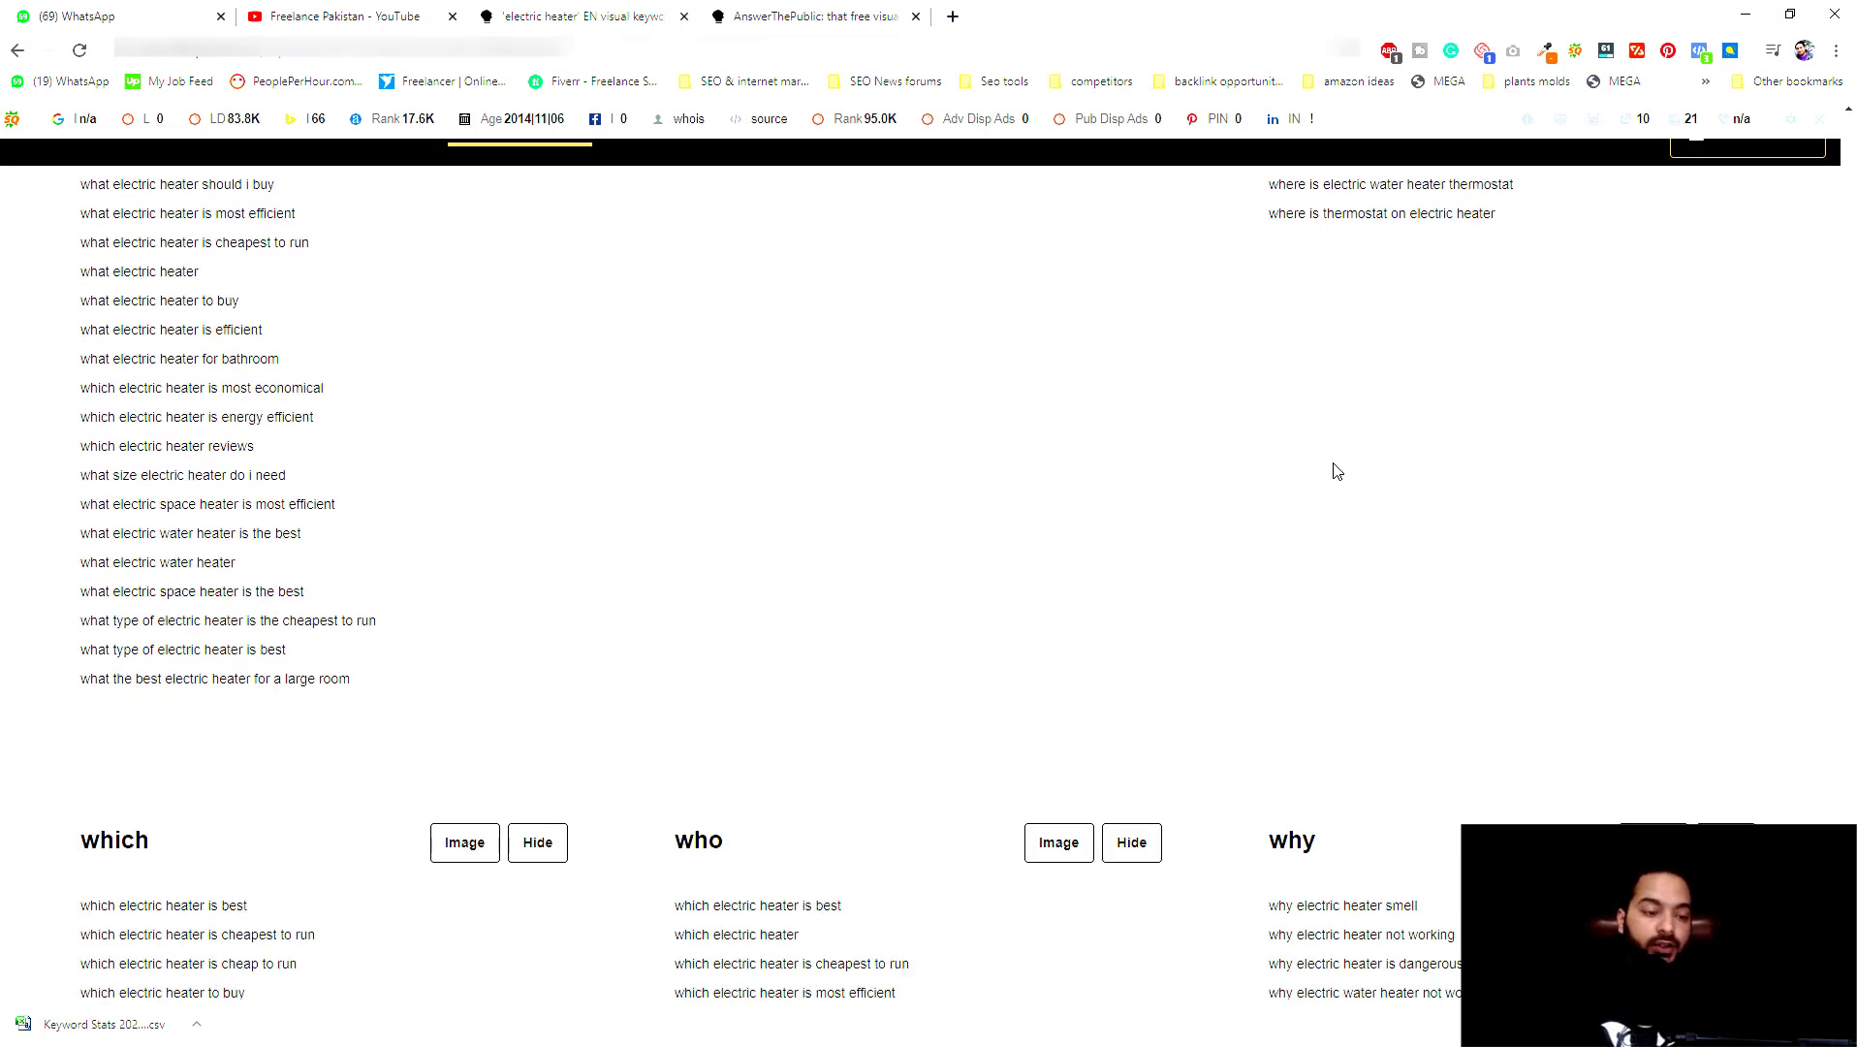
scroll(1334, 469, "down", 4)
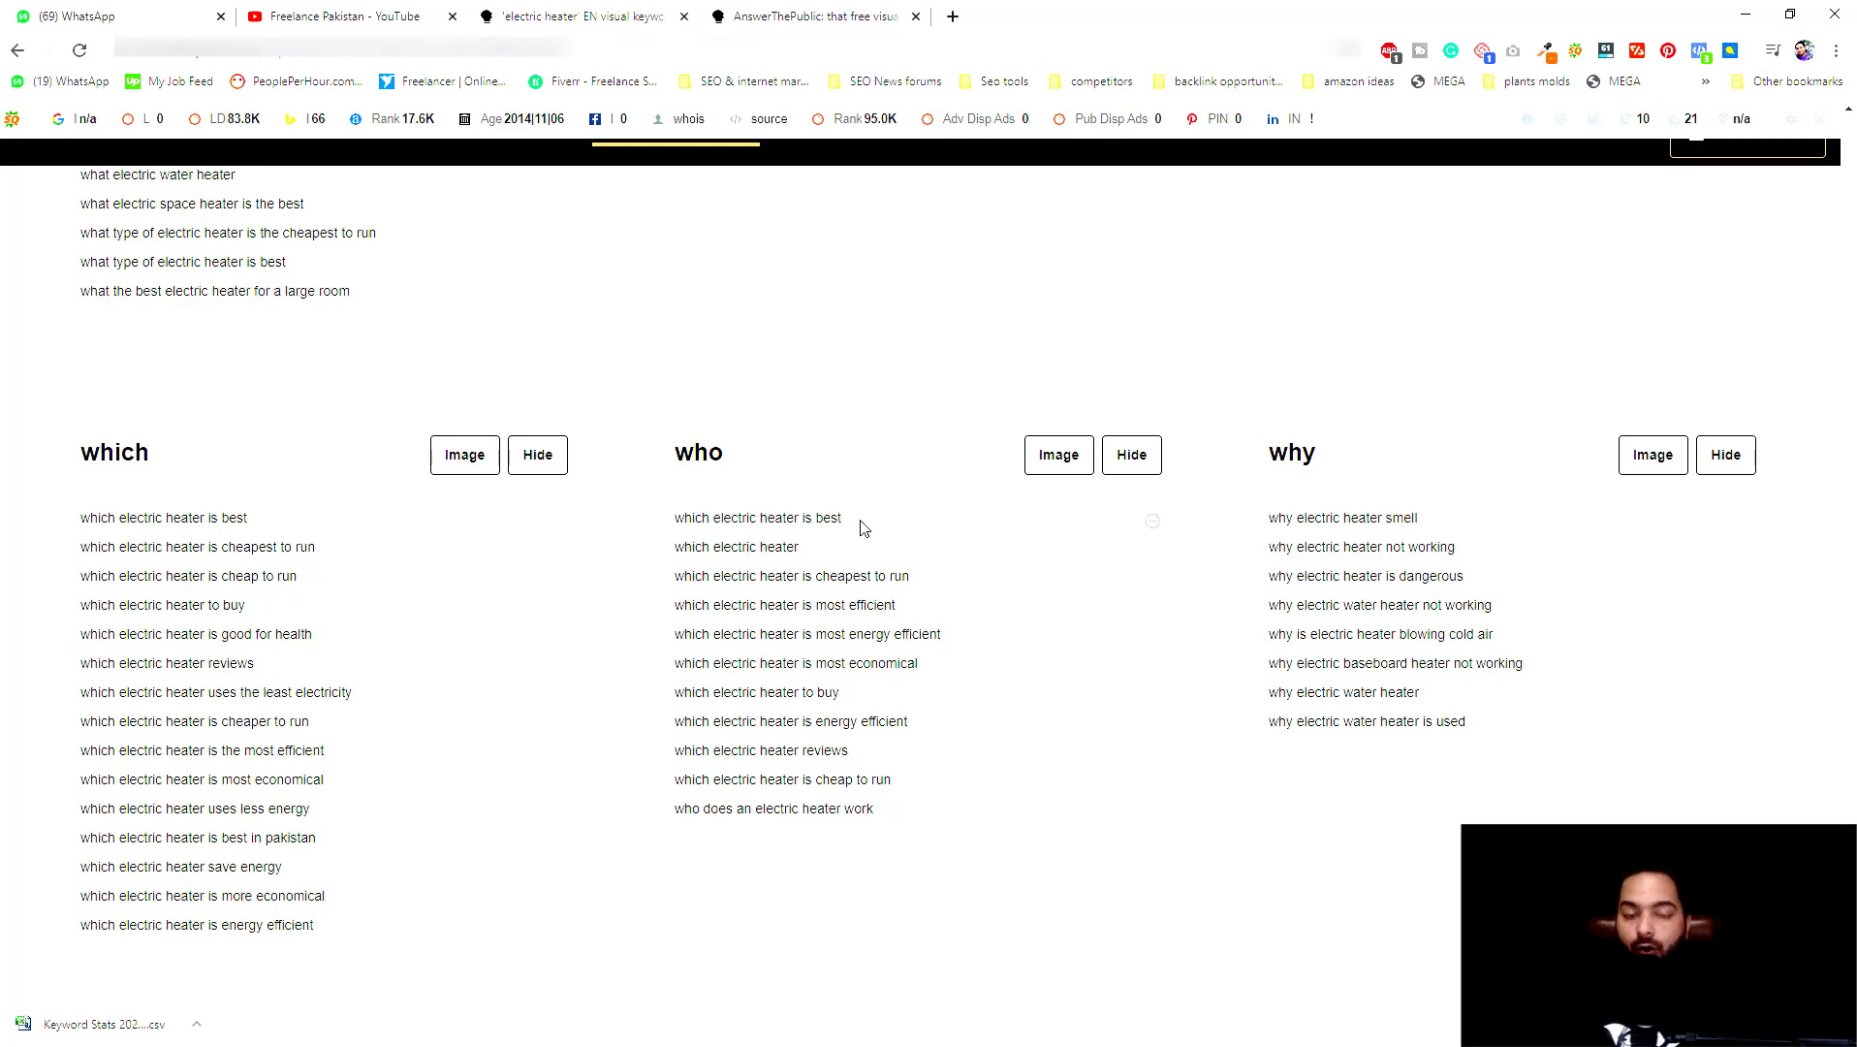
Step: Show the electric heater prepositions as data lists and highlight the carbon monoxide cause query in the "can" group
scroll(937, 560, "down", 12)
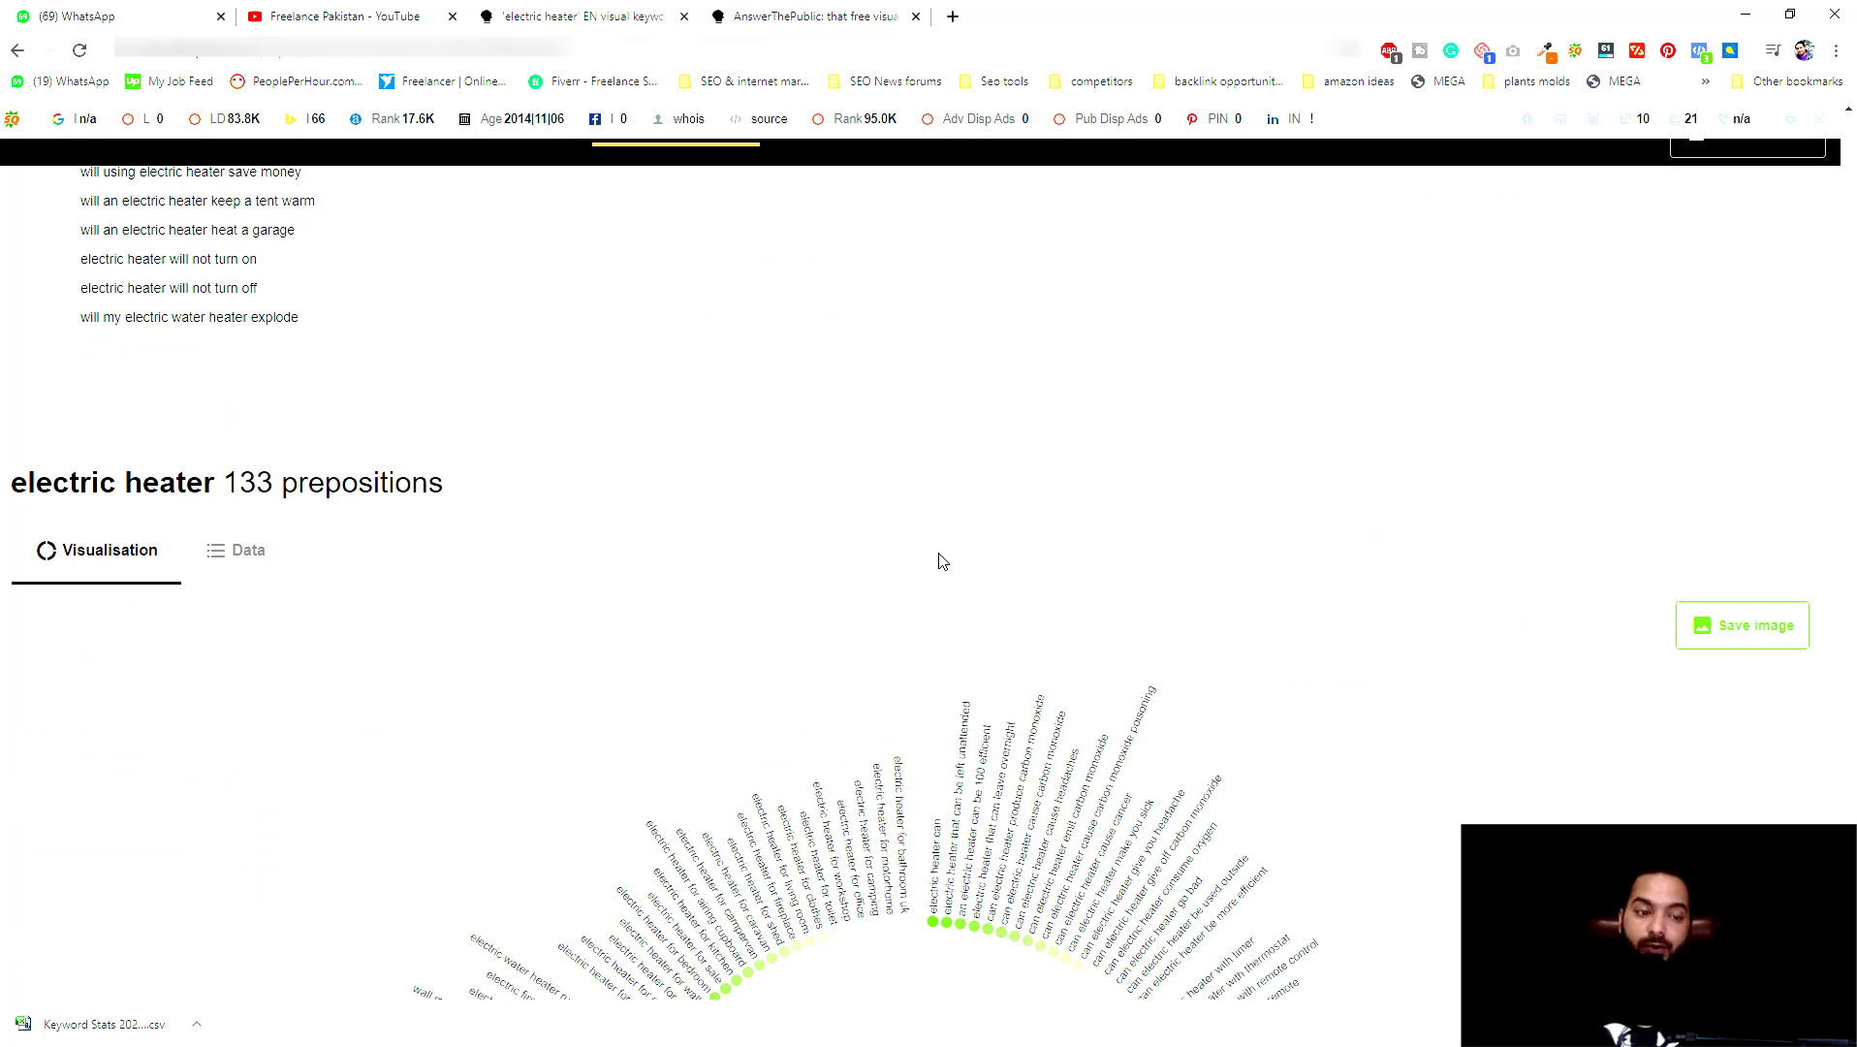
scroll(937, 559, "up", 1)
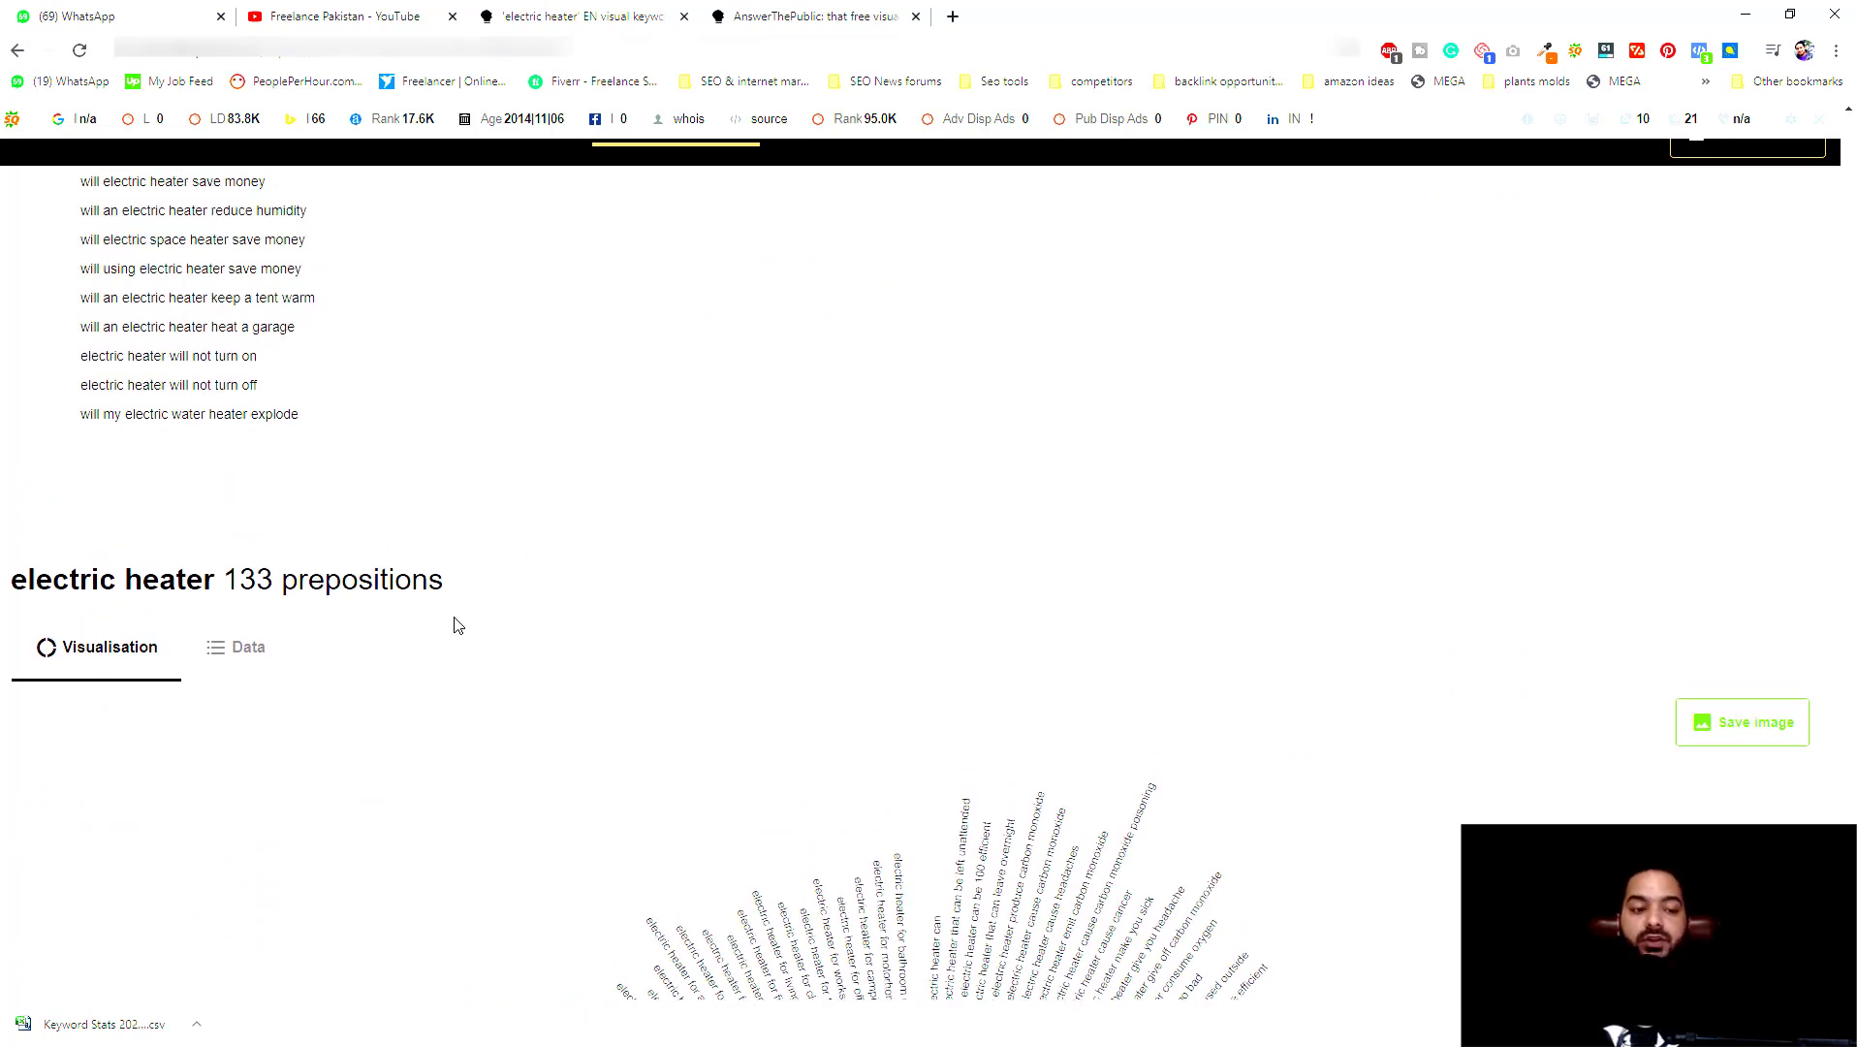
scroll(457, 625, "down", 4)
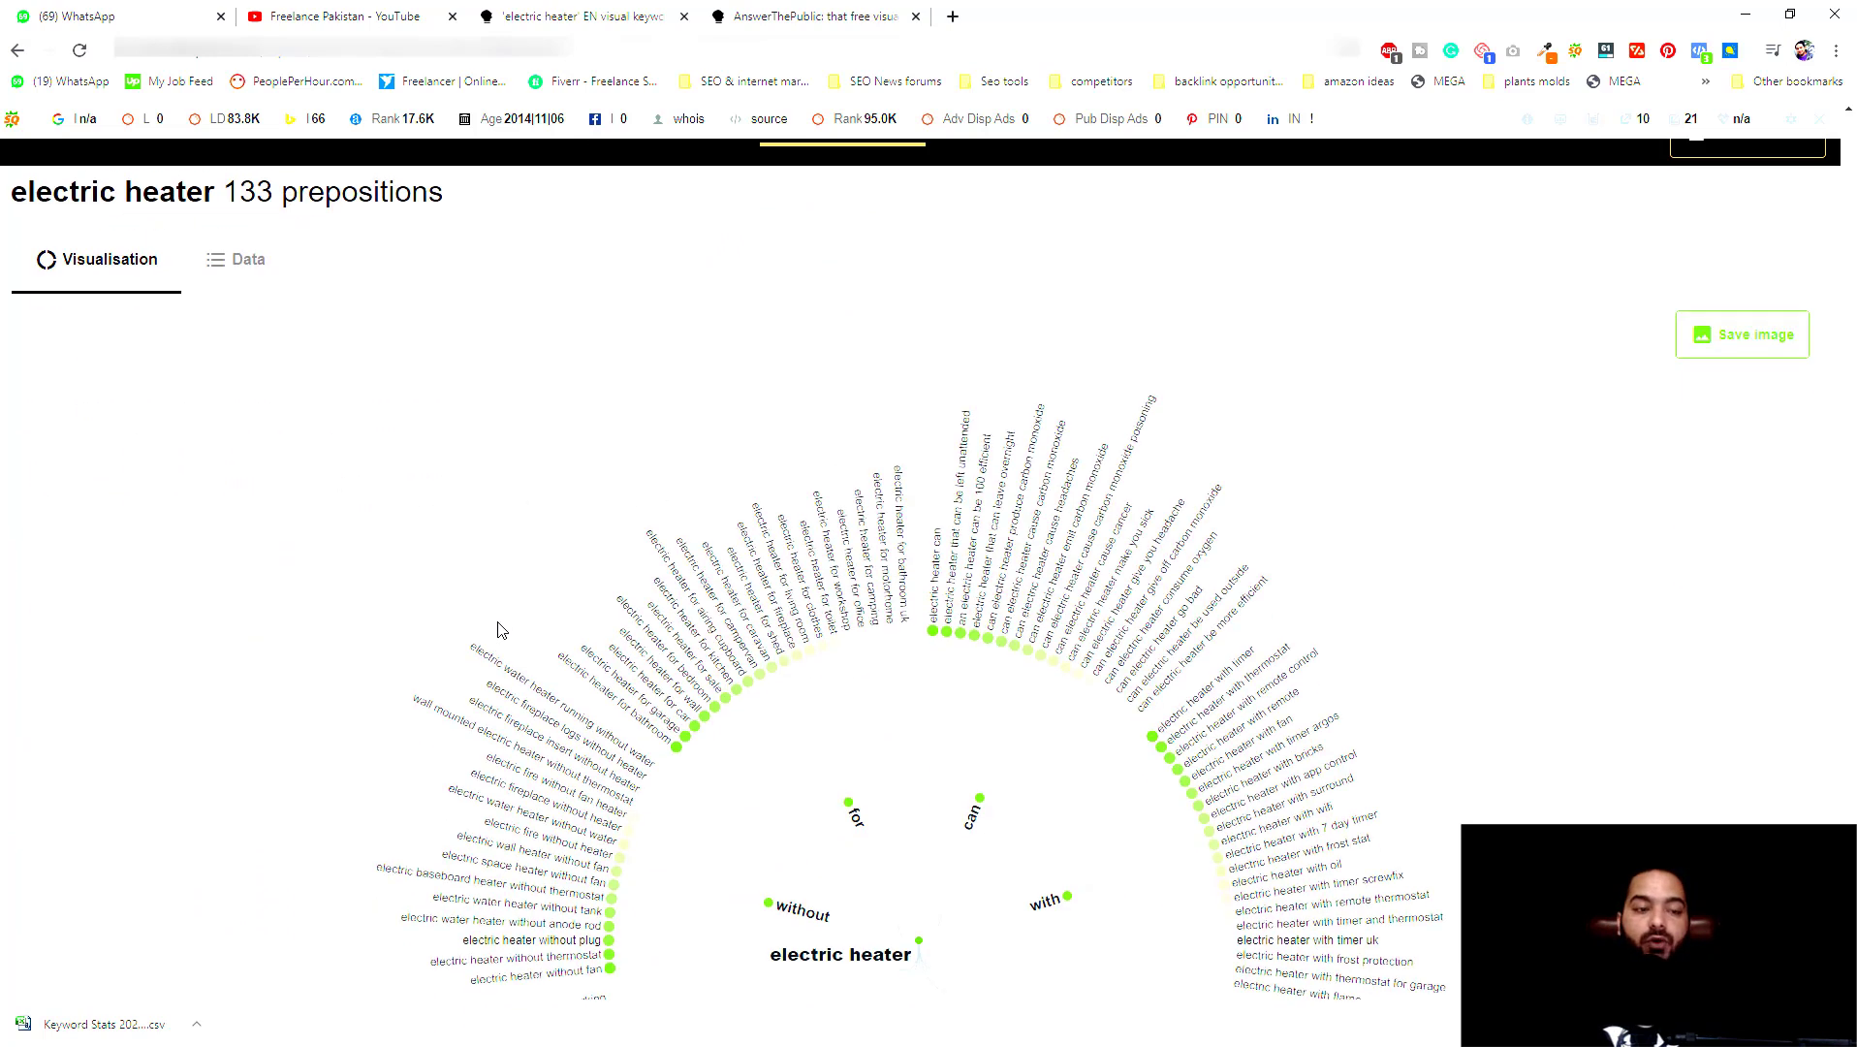
left_click(247, 261)
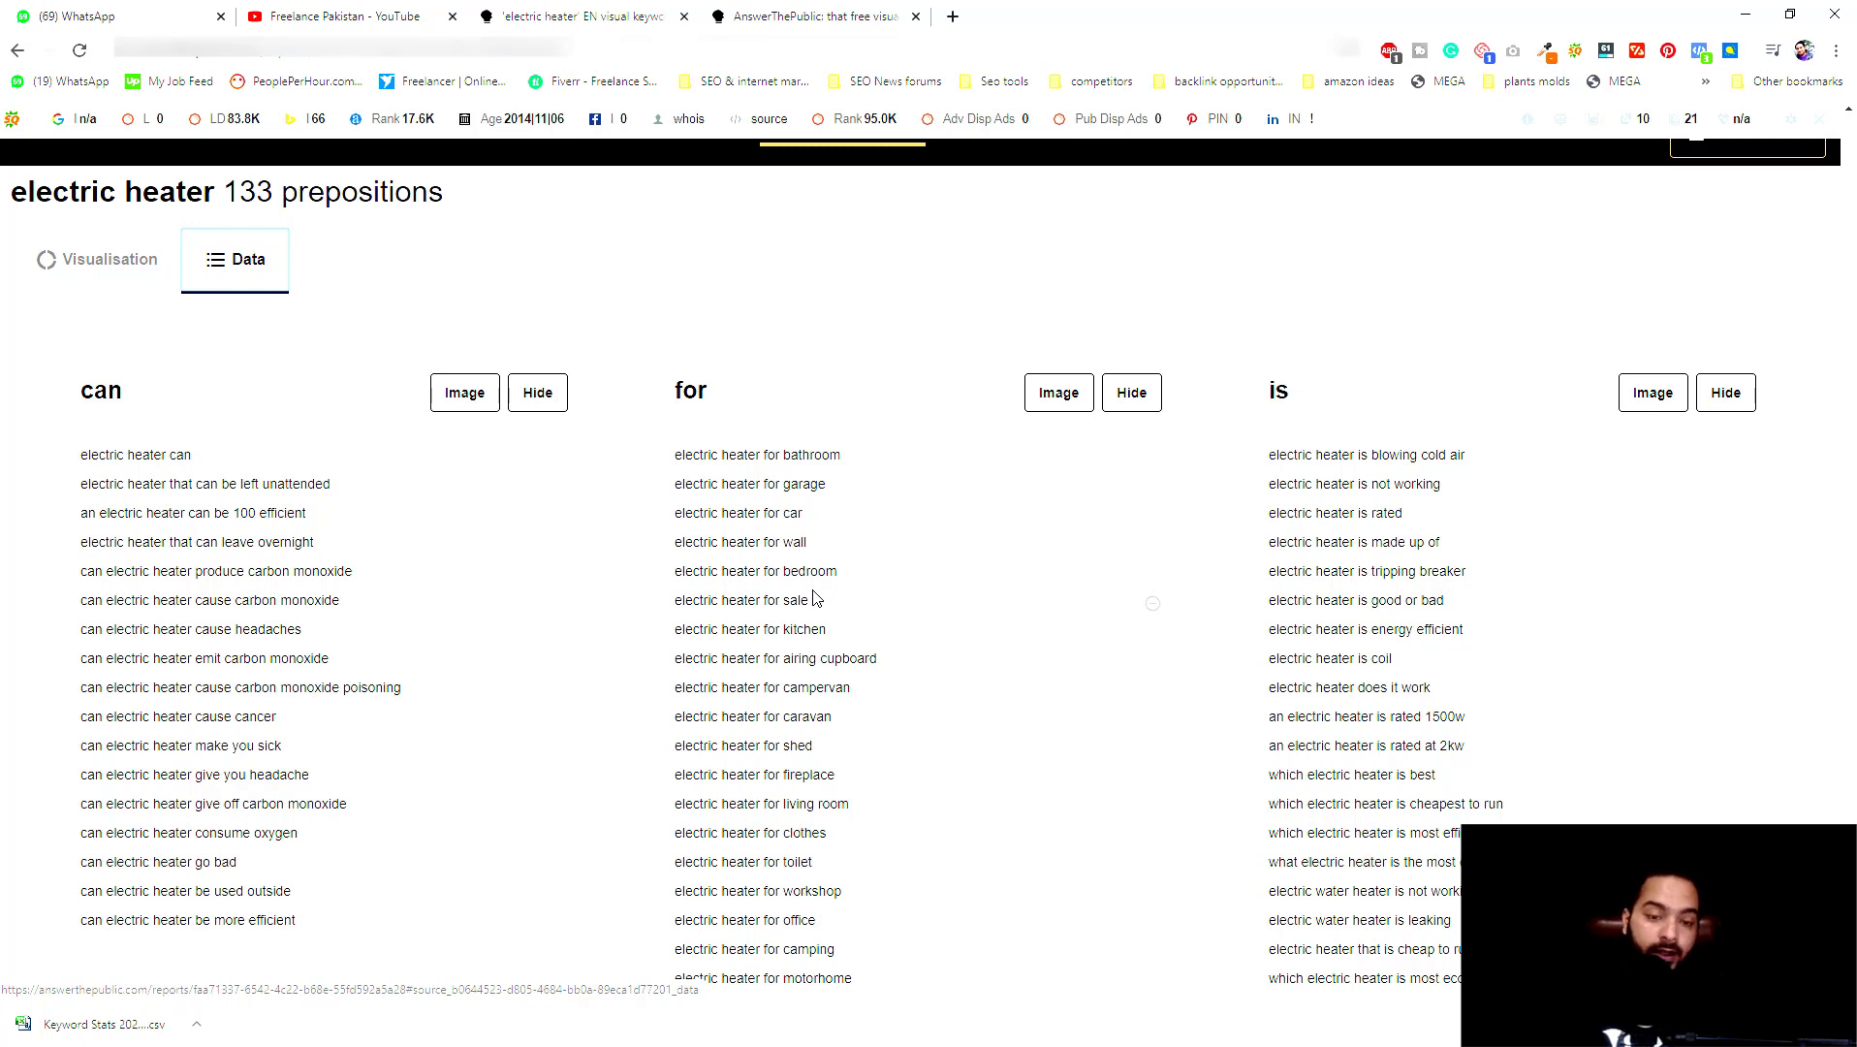
left_click(197, 603)
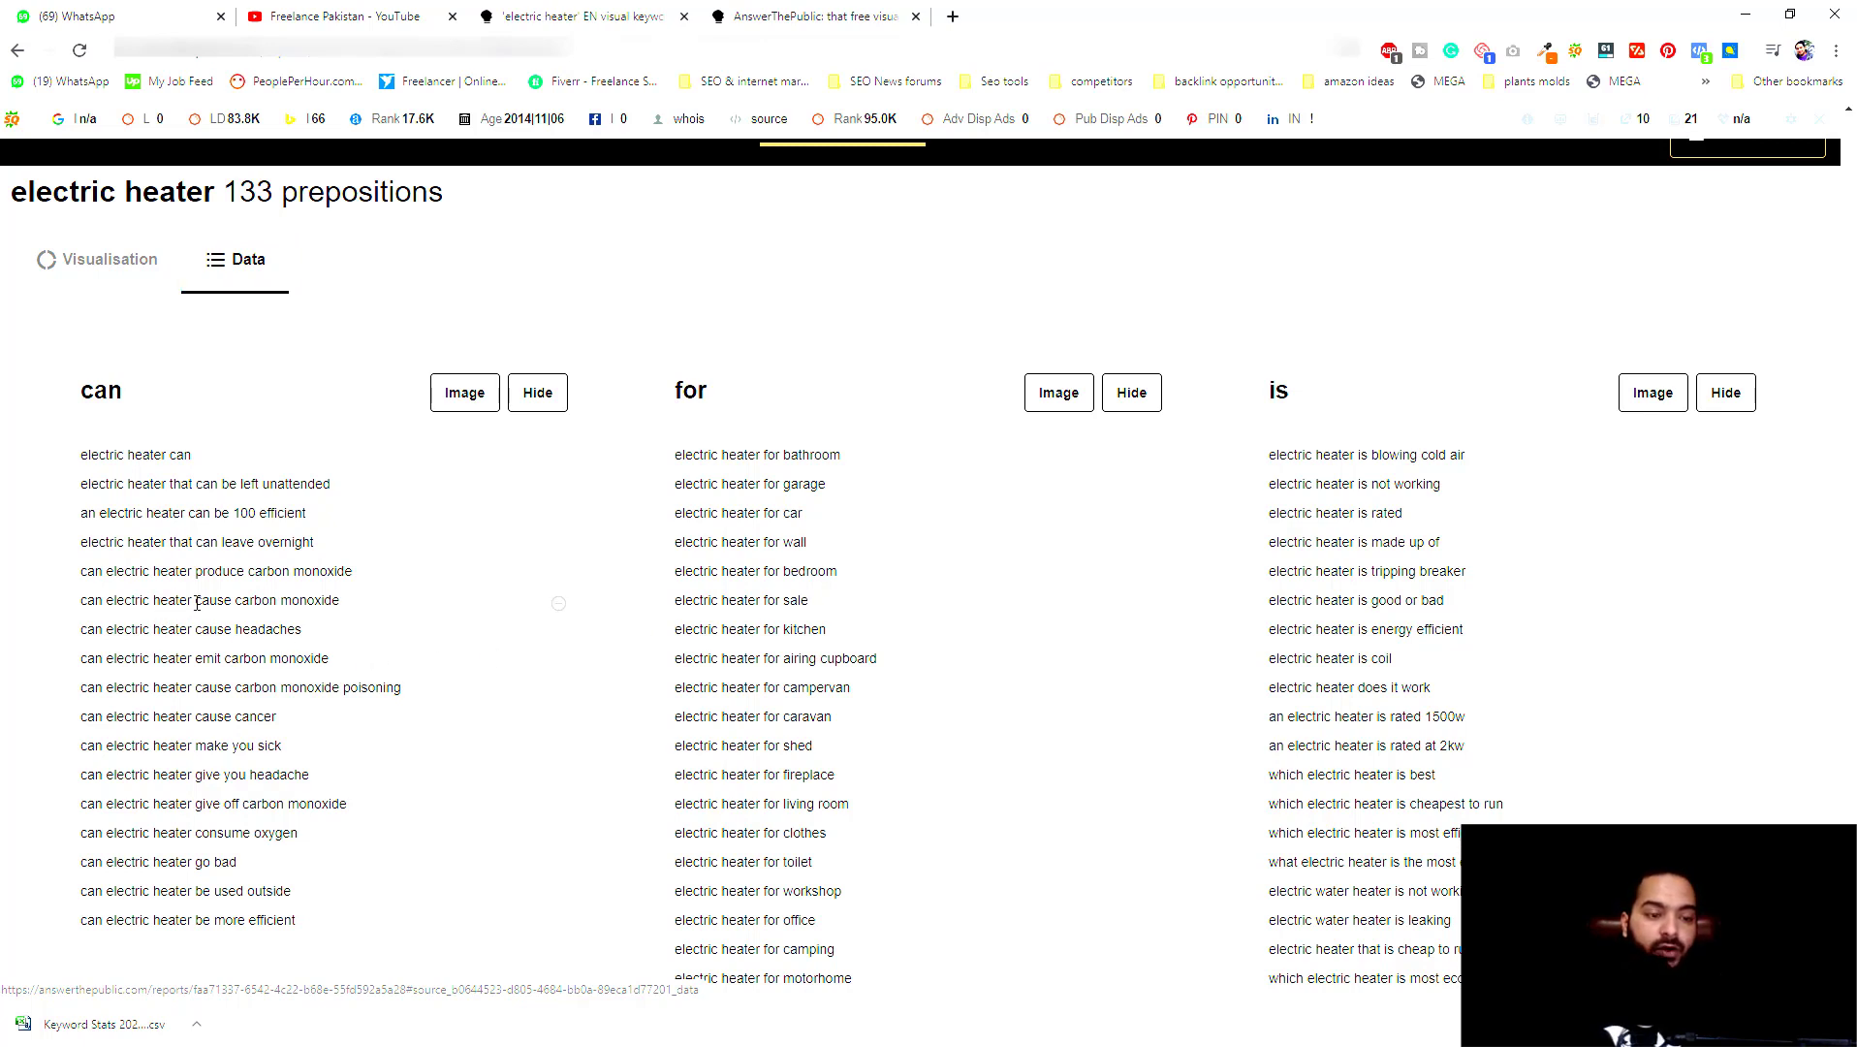
left_click_drag(176, 601, 340, 605)
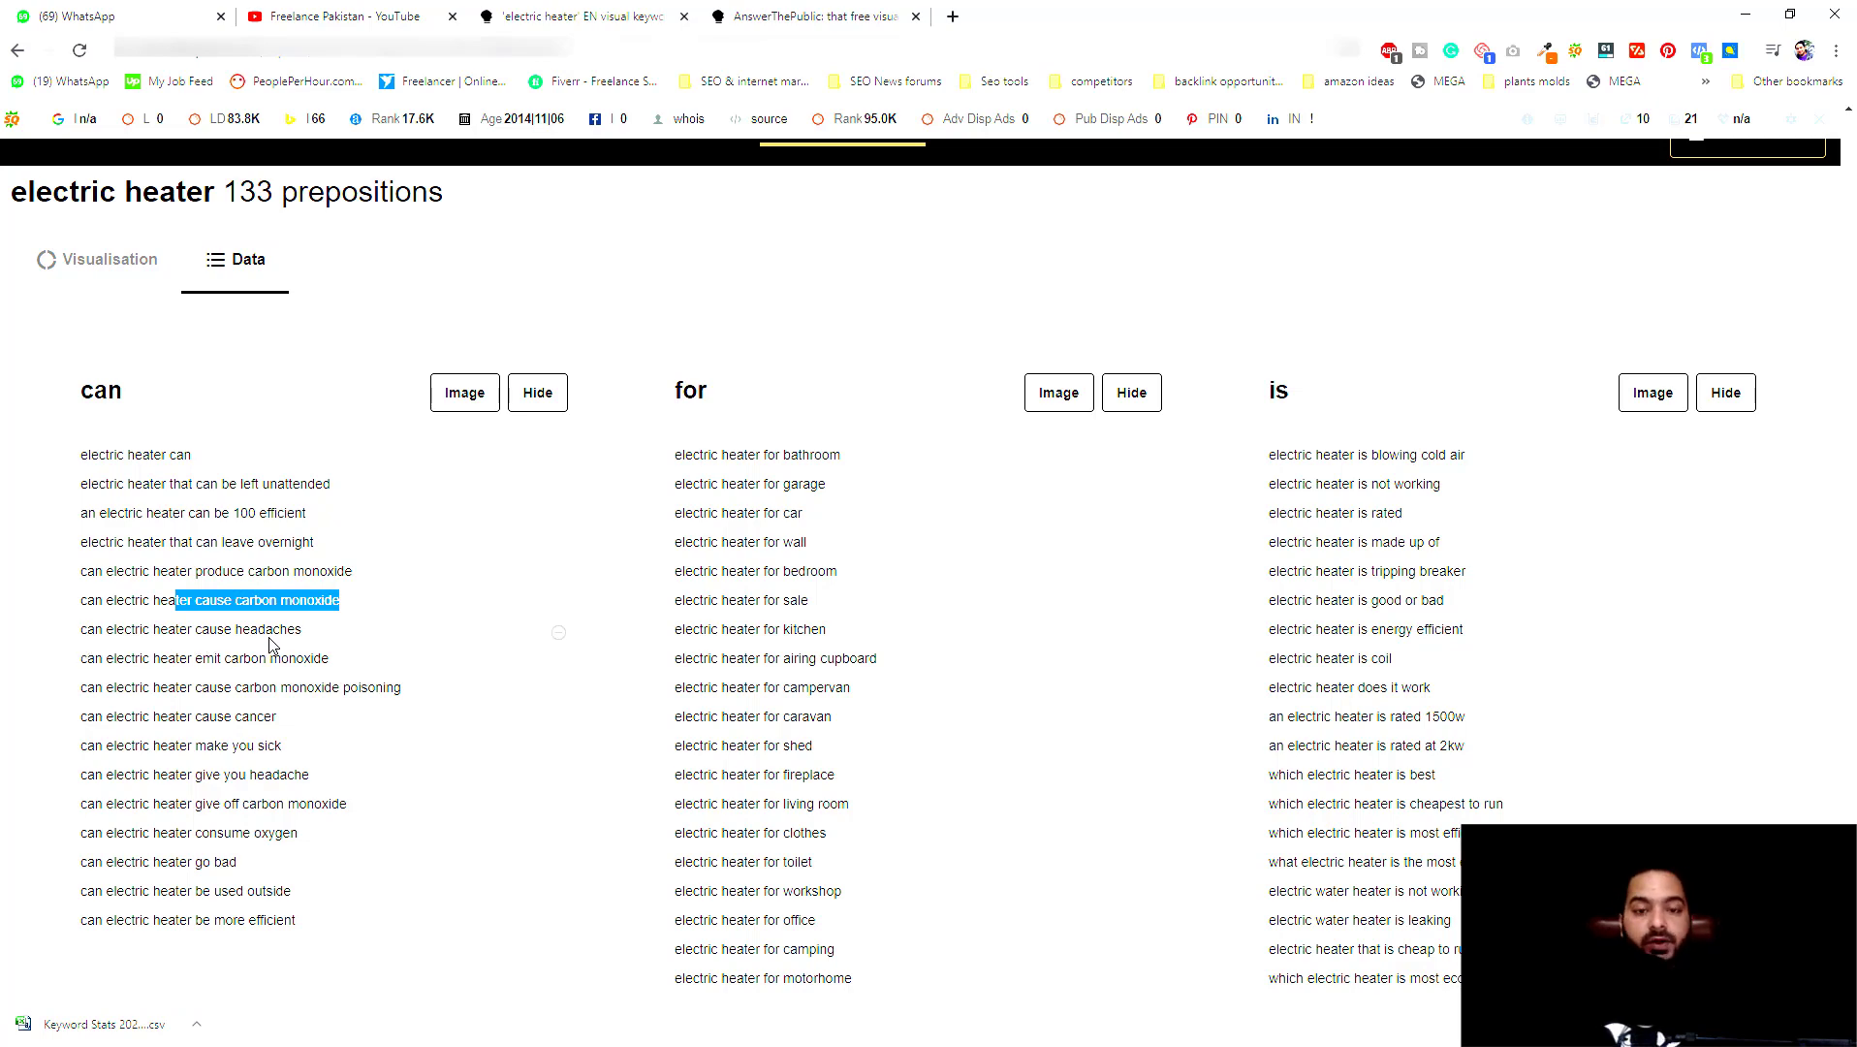
Step: Read through the remaining electric heater preposition lists: the "near", "to", "with" and "without" groups
scroll(1158, 528, "down", 6)
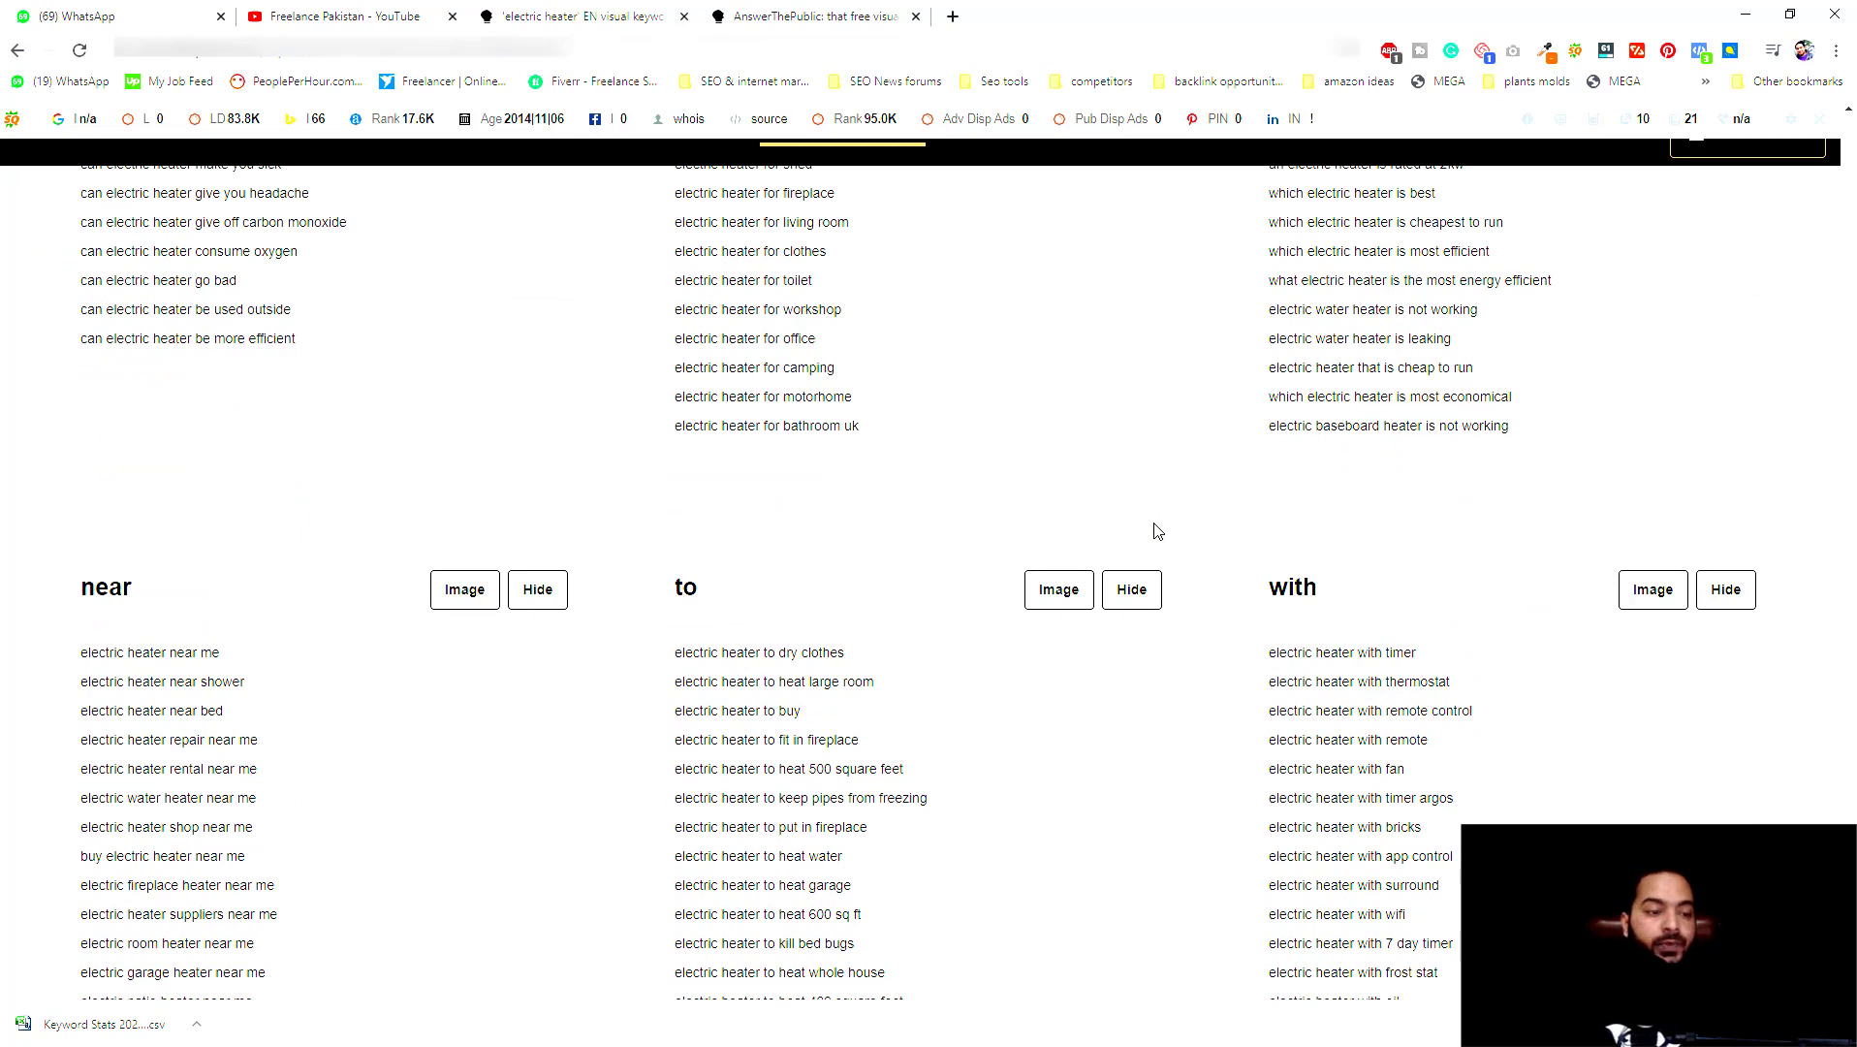
scroll(126, 766, "down", 1)
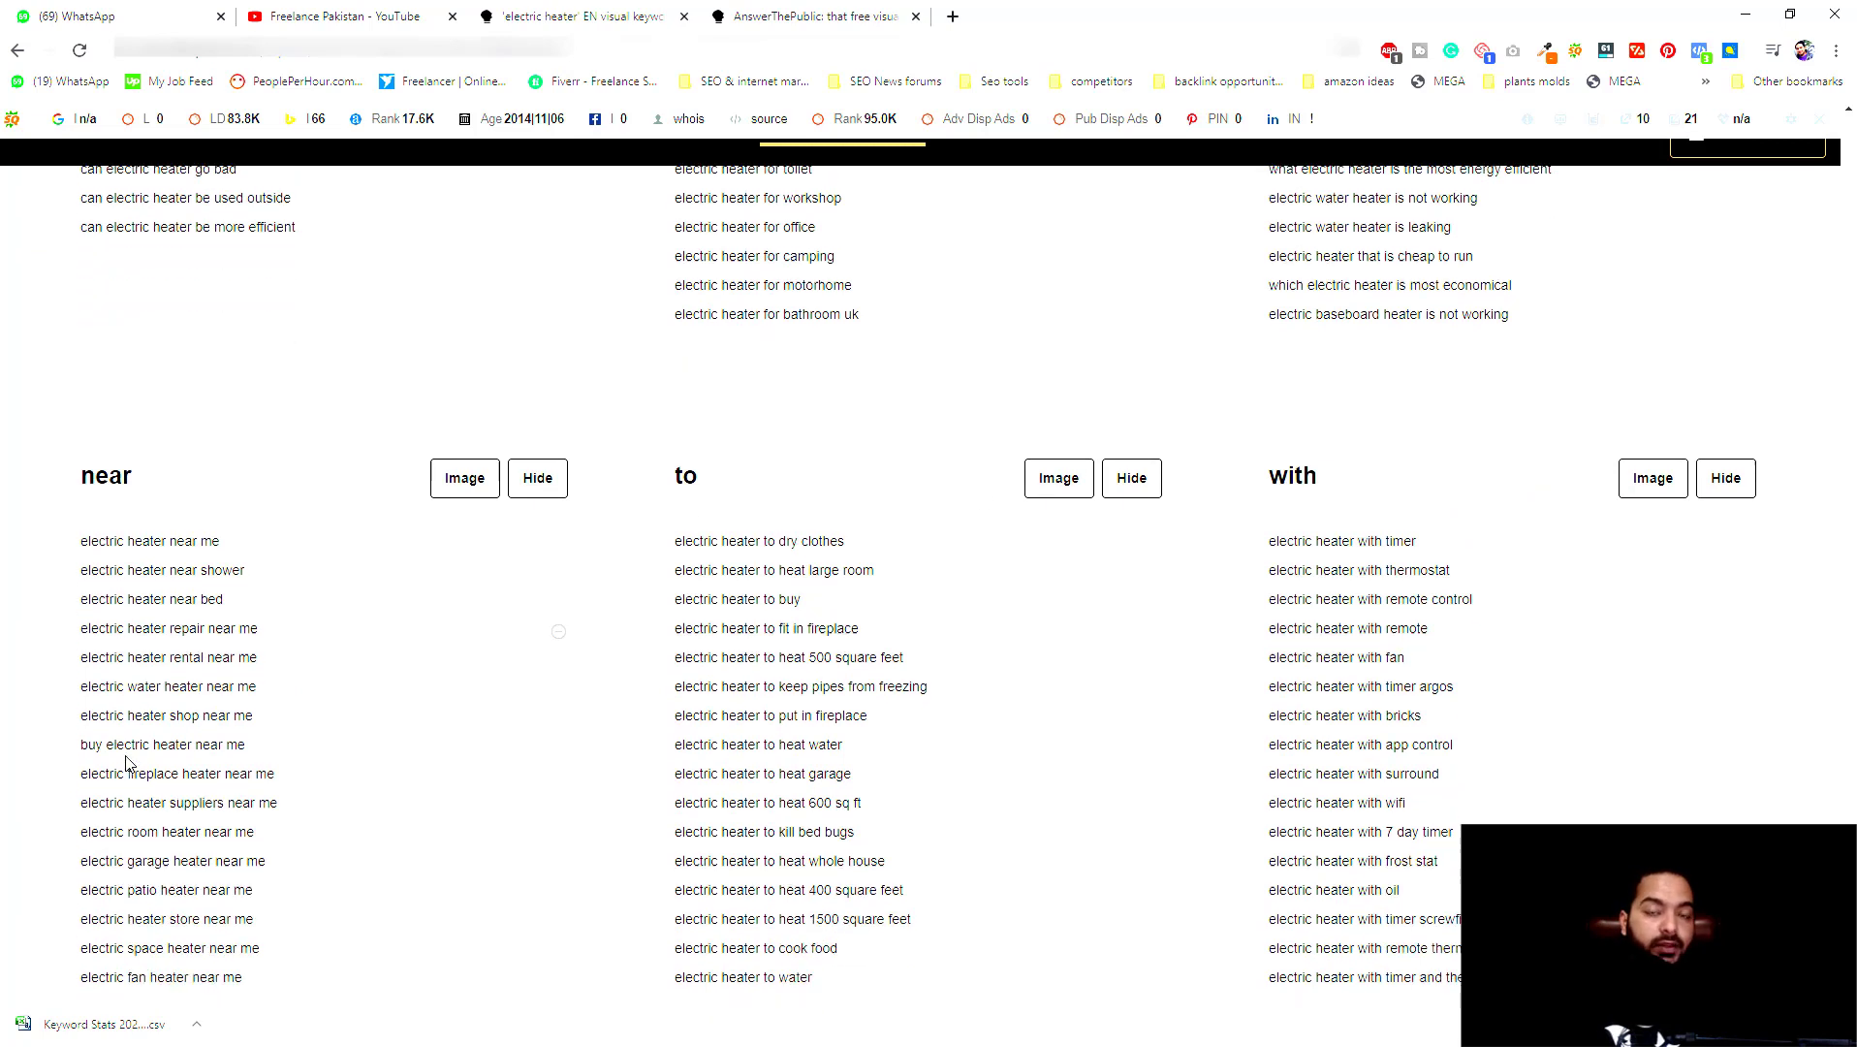
scroll(126, 763, "down", 1)
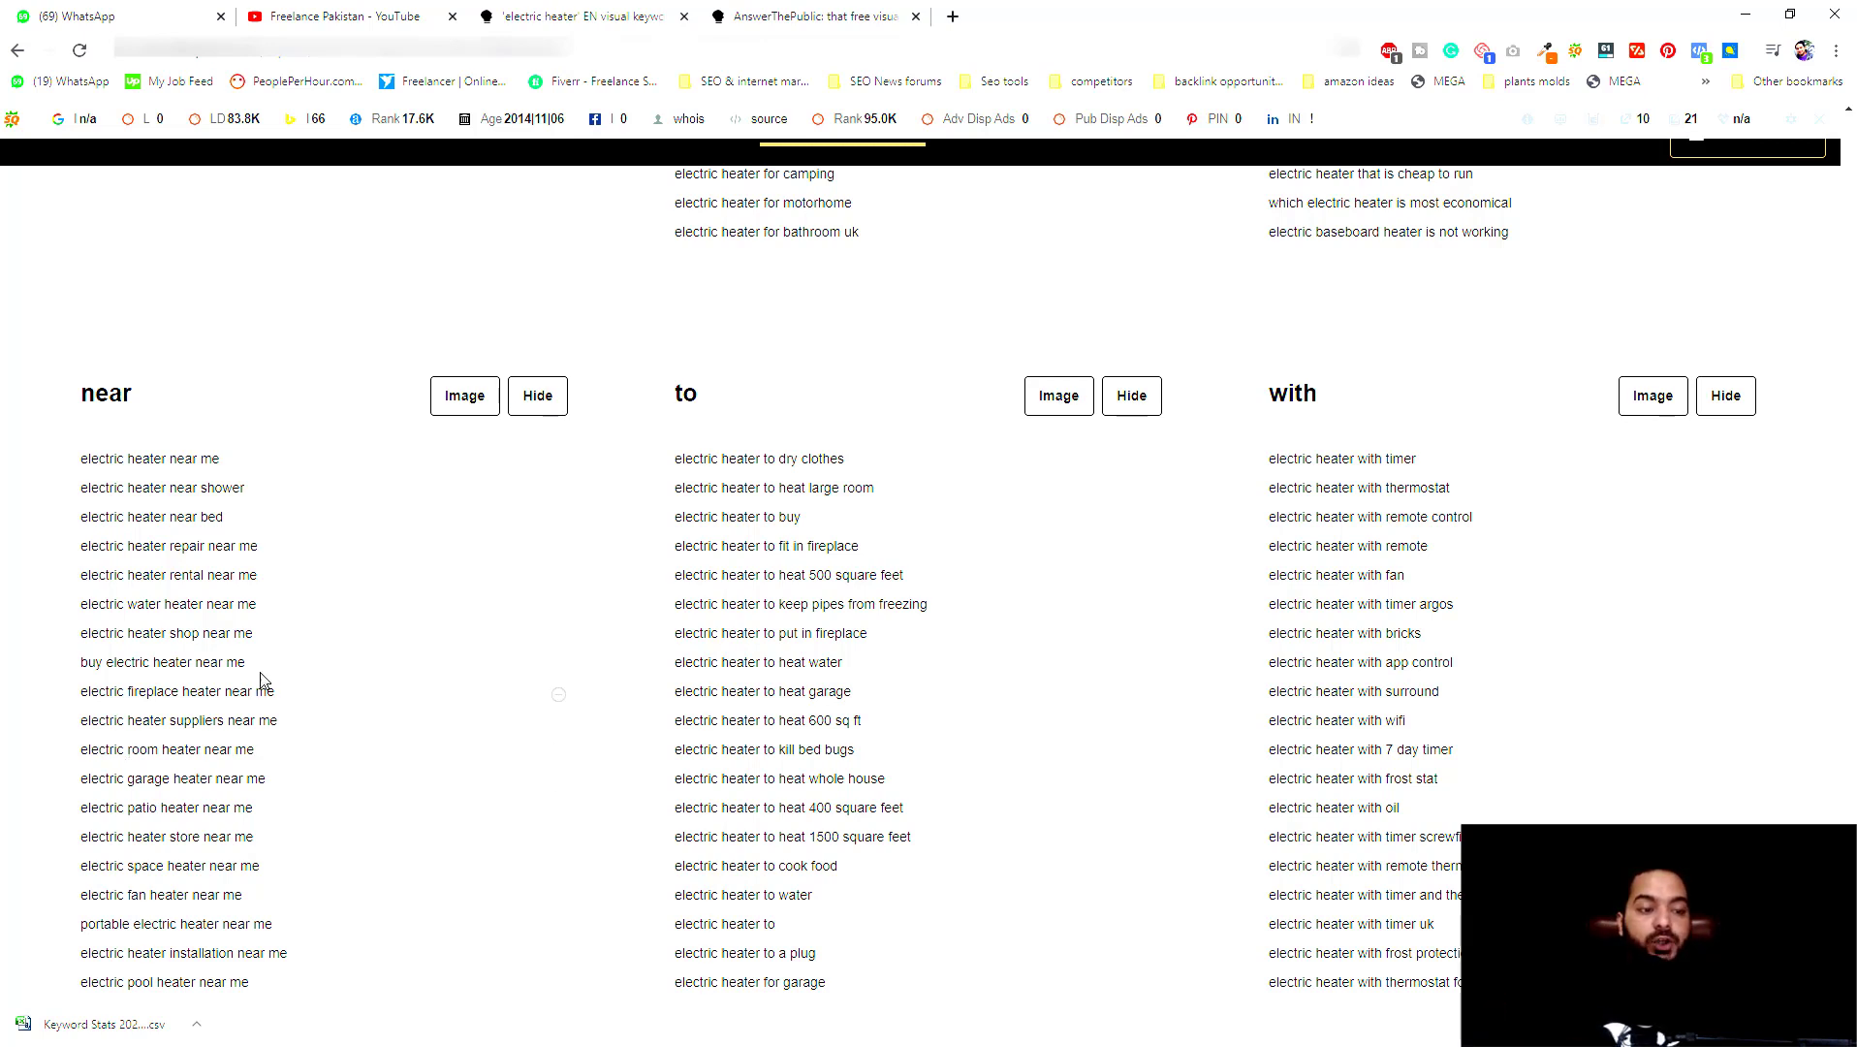
scroll(327, 700, "down", 1)
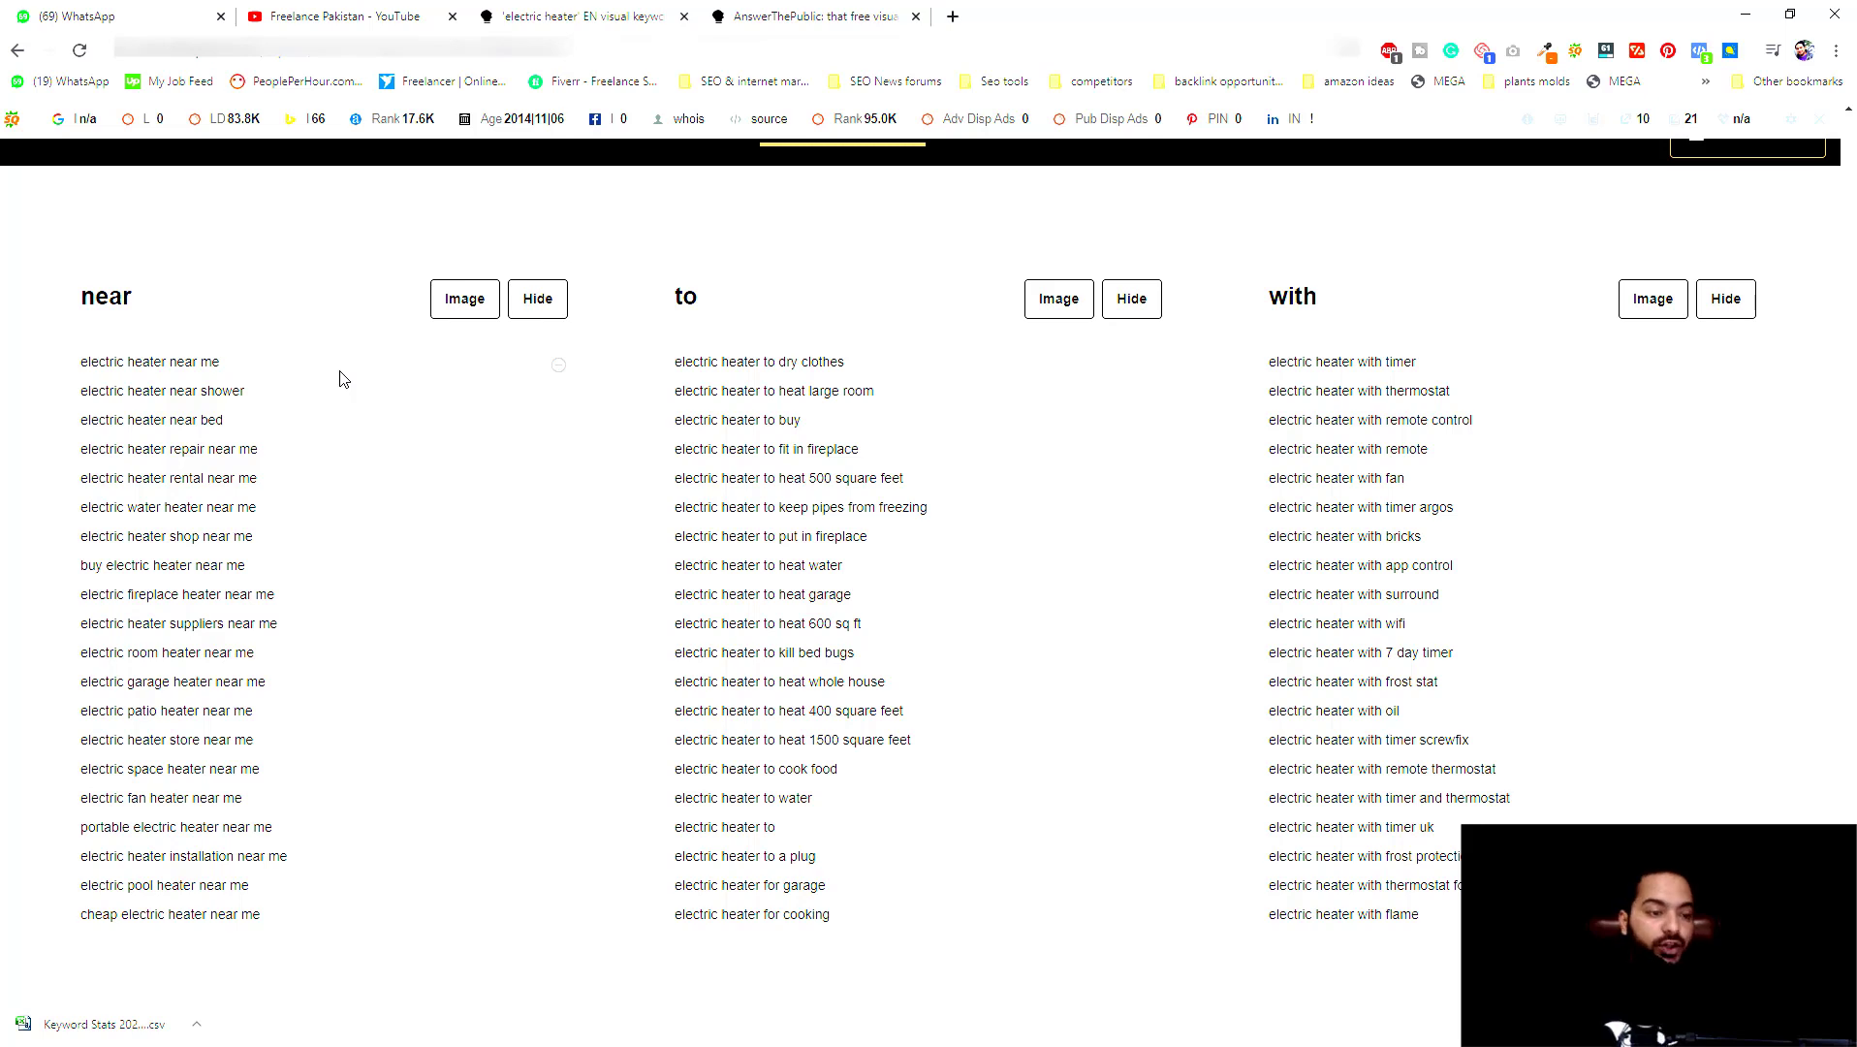
scroll(381, 422, "down", 2)
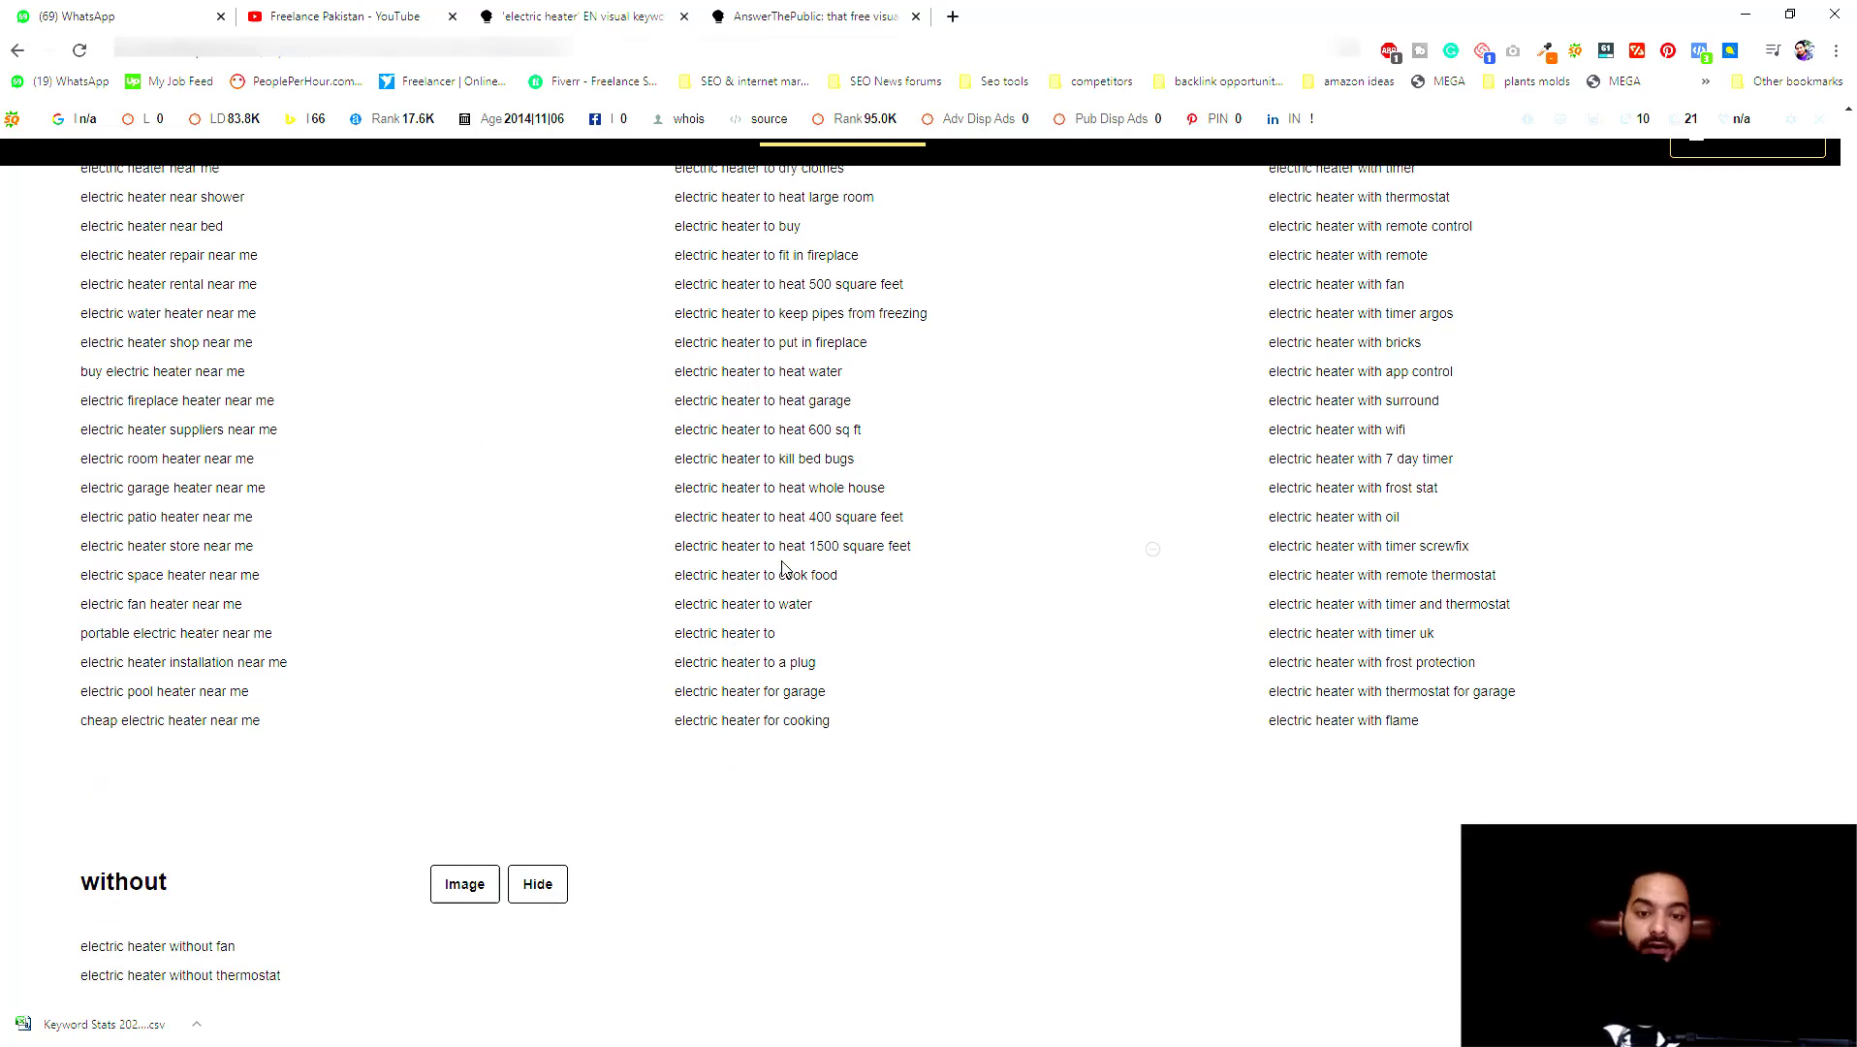
scroll(781, 581, "down", 2)
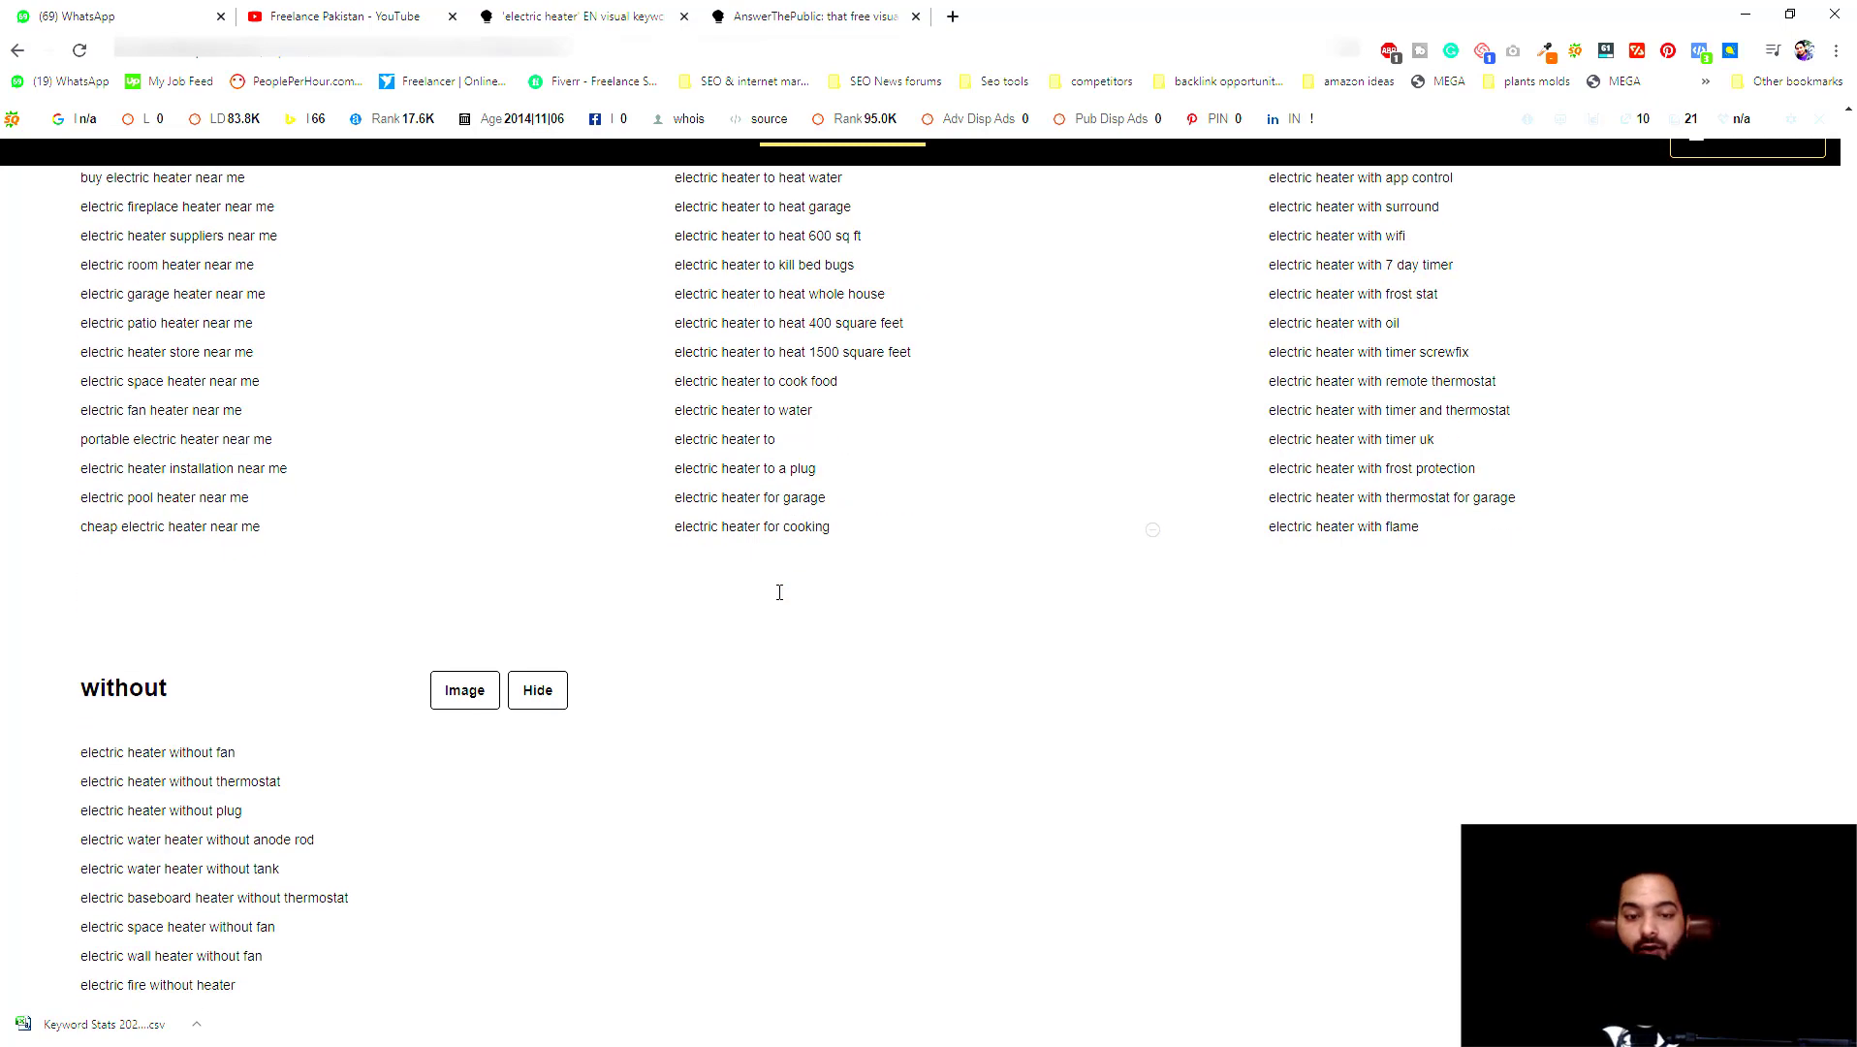
scroll(780, 596, "down", 10)
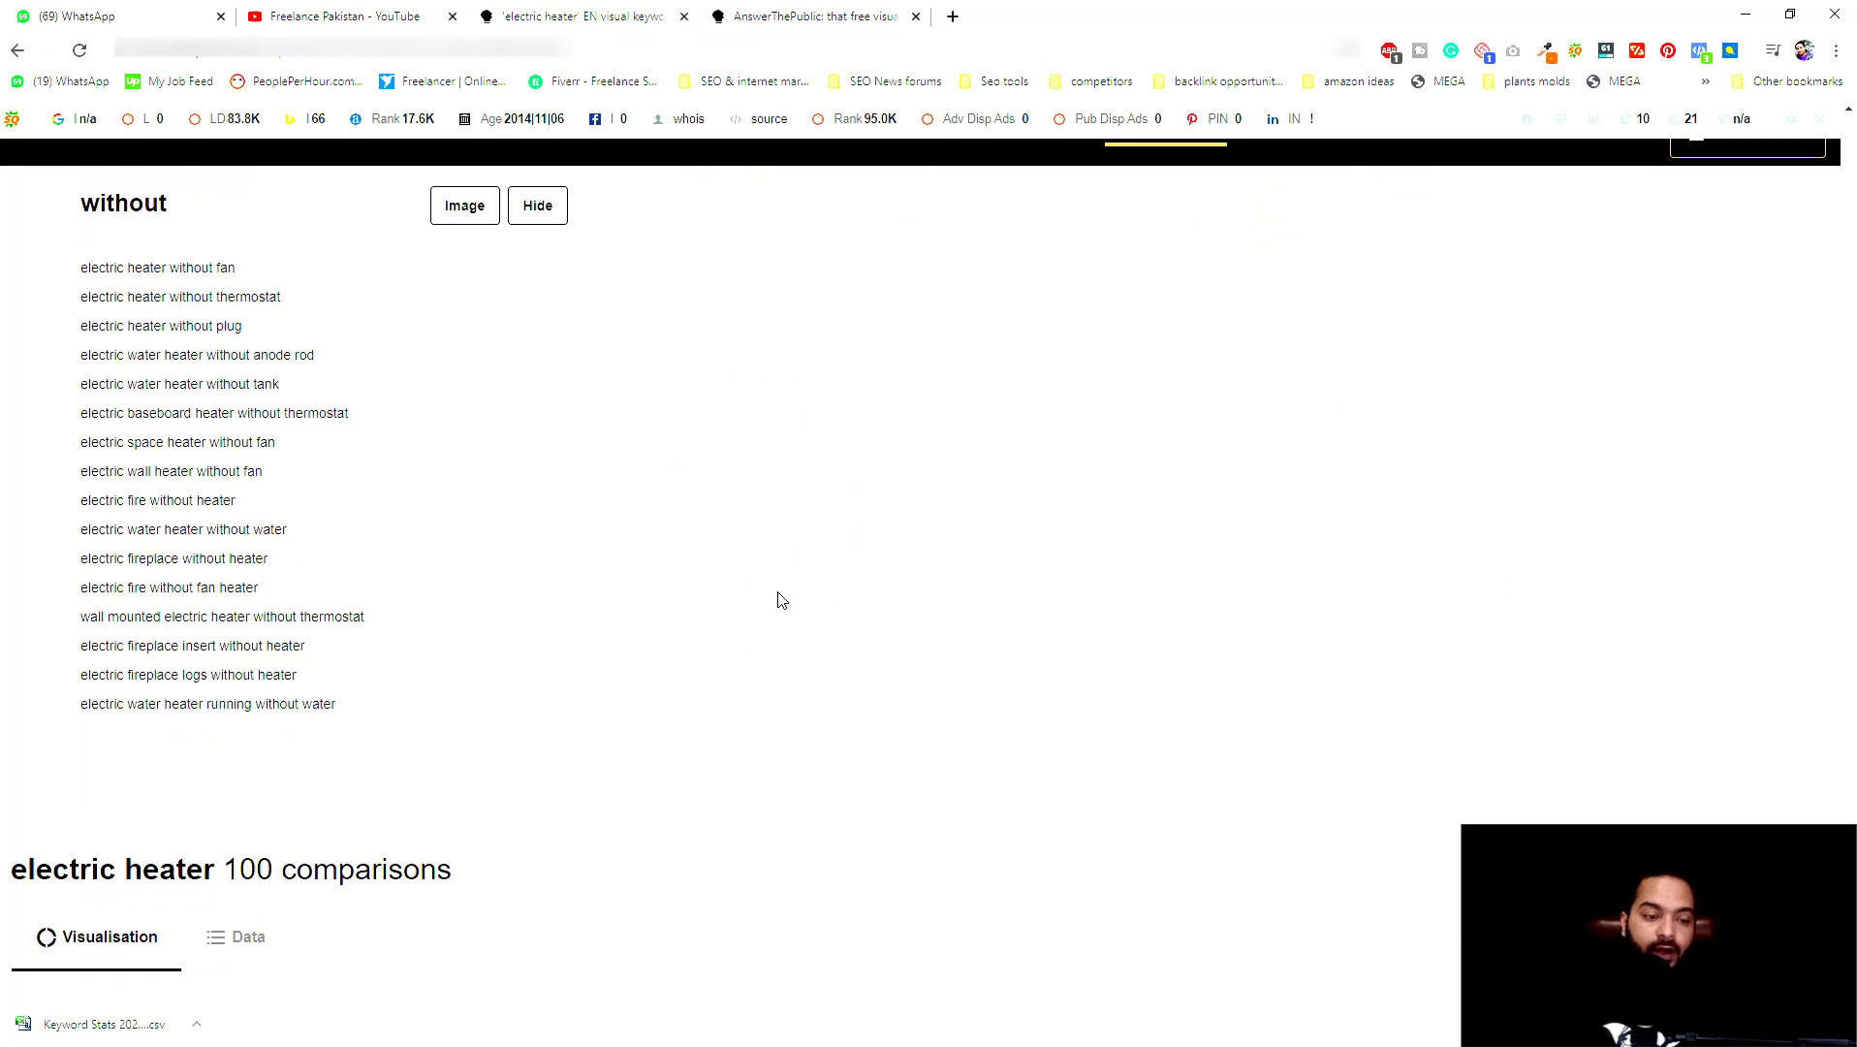
Step: Show the electric heater comparisons as data lists and highlight the start of the cooler query in the "and" group
scroll(781, 600, "down", 5)
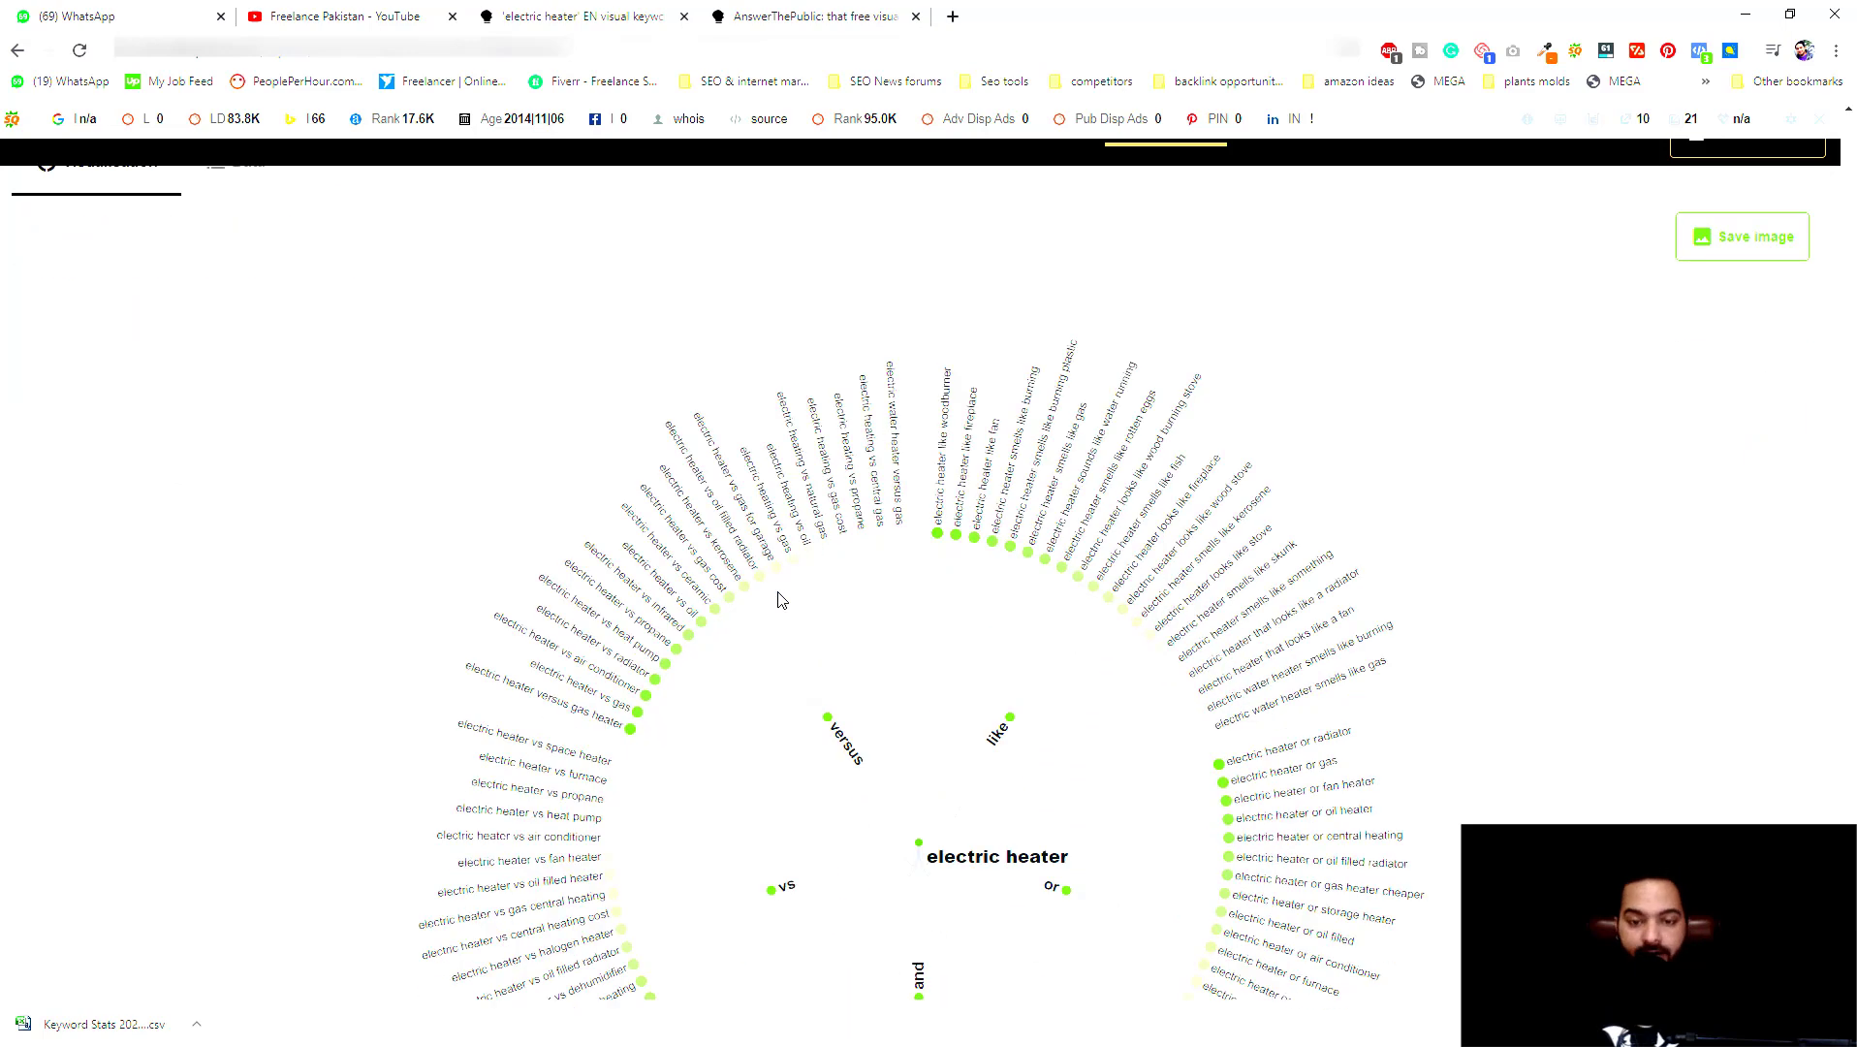
scroll(718, 590, "up", 5)
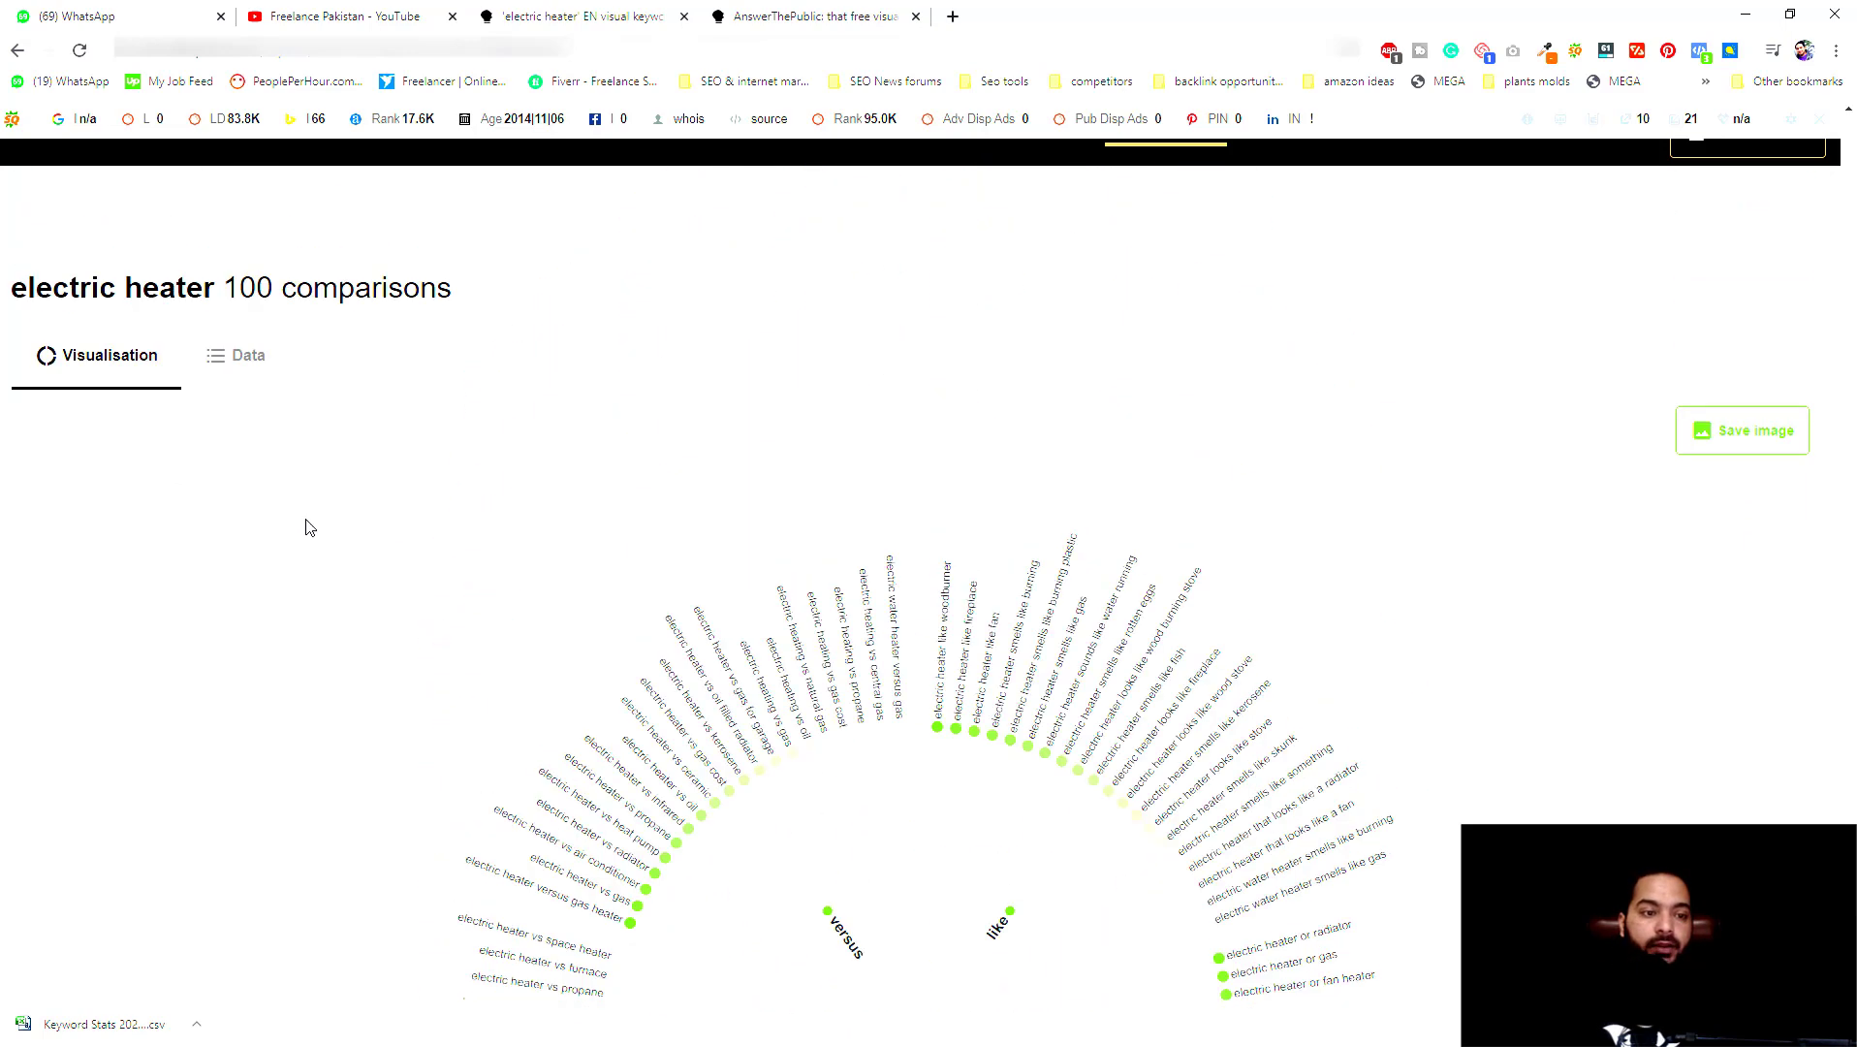
left_click(233, 358)
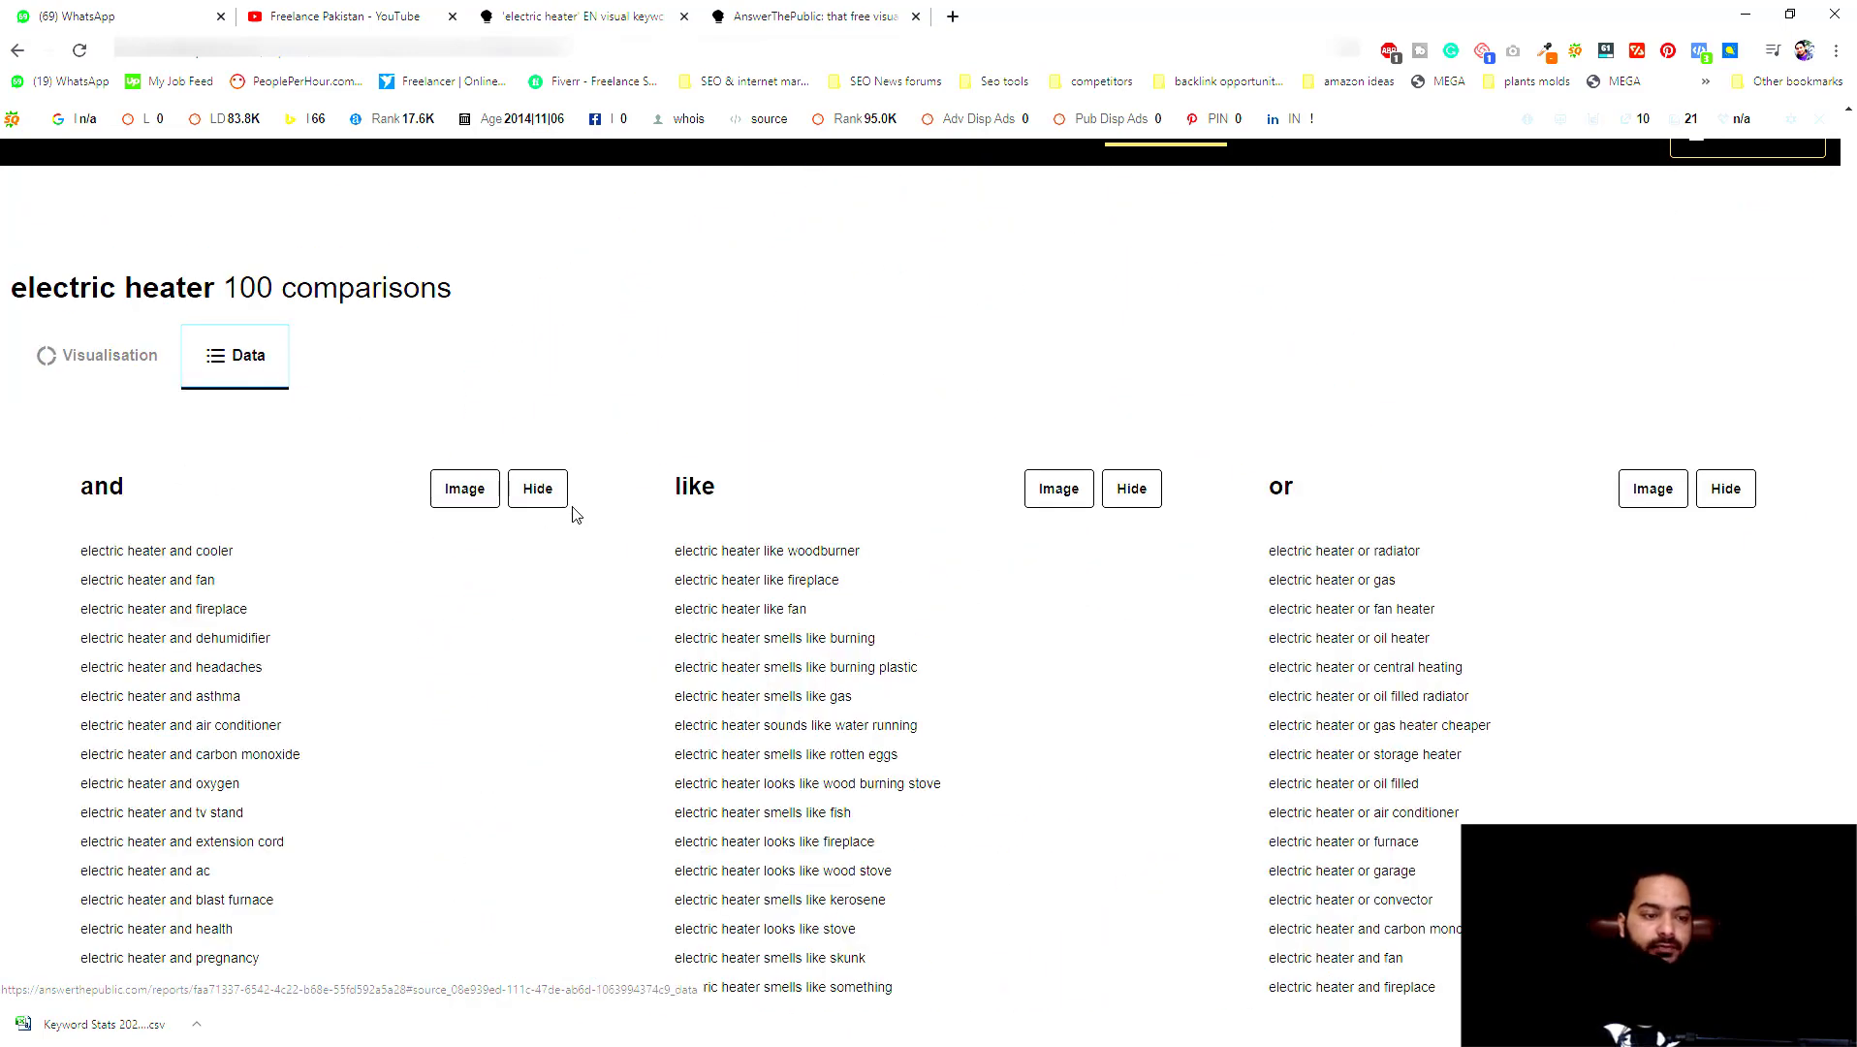
scroll(573, 508, "down", 3)
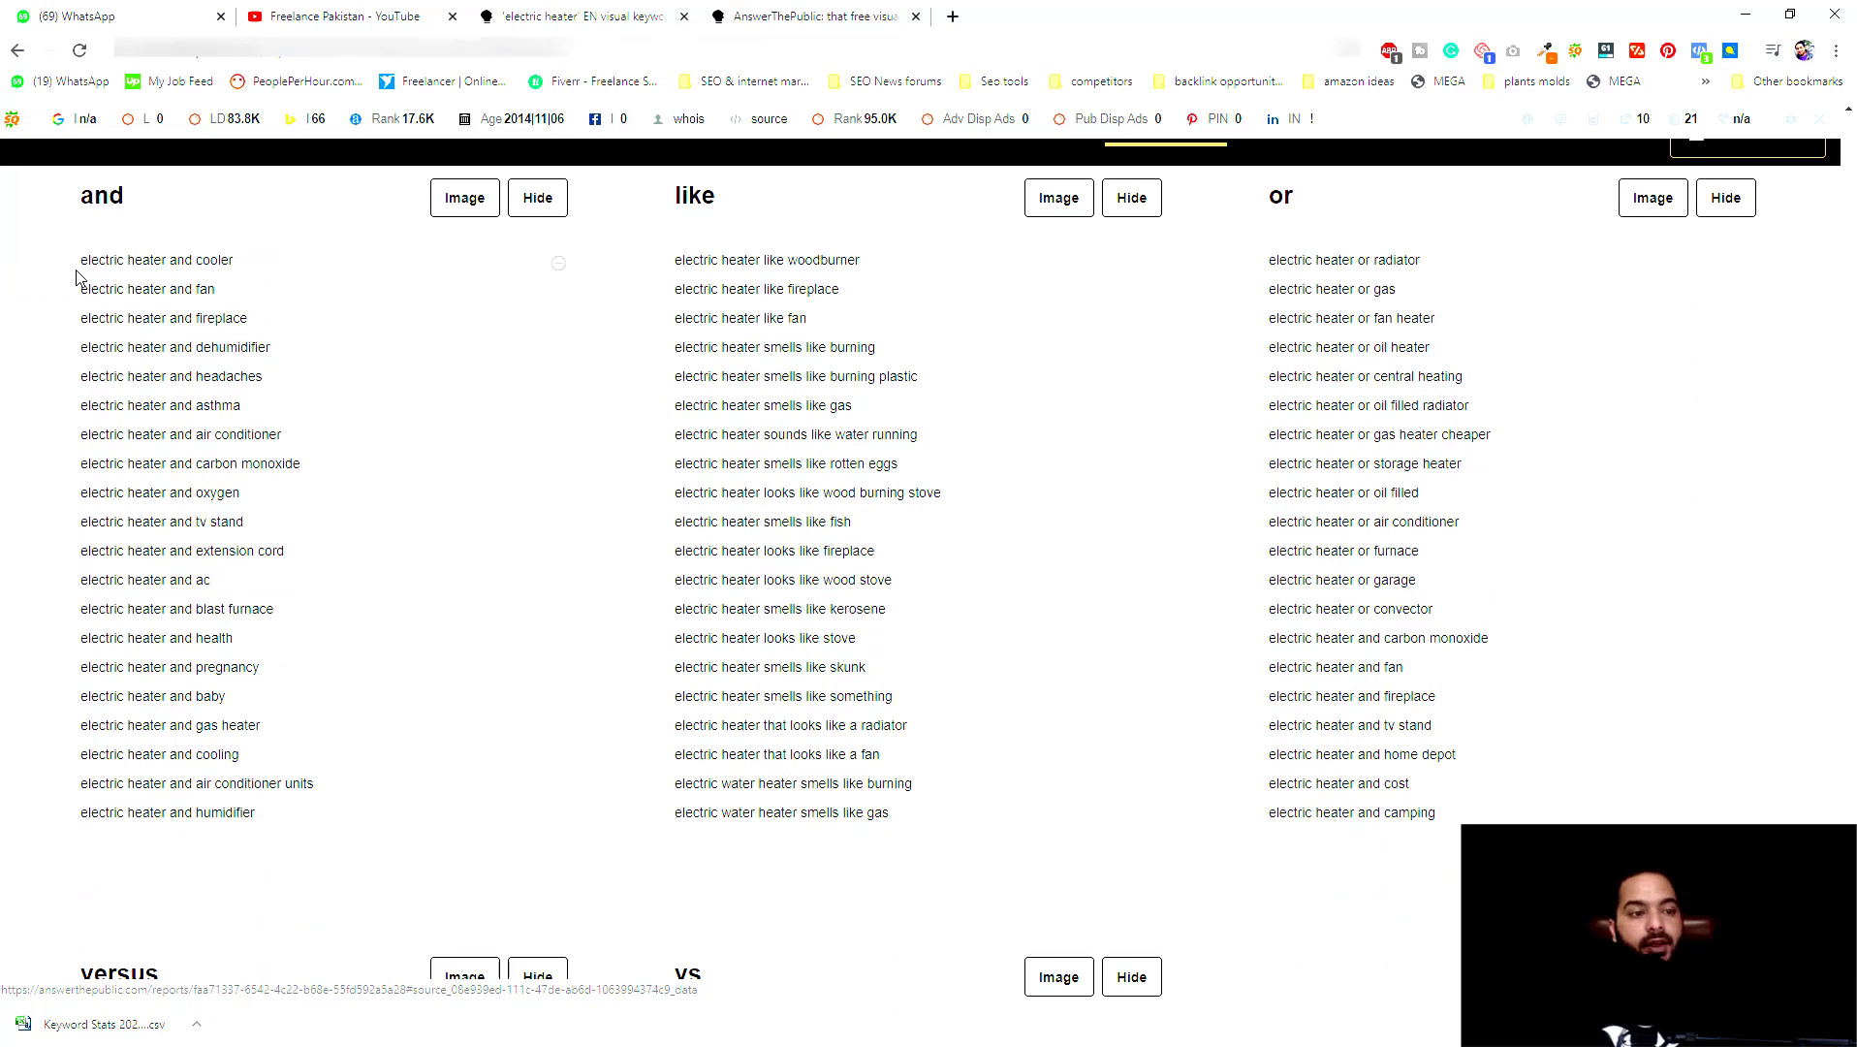
left_click_drag(79, 259, 207, 279)
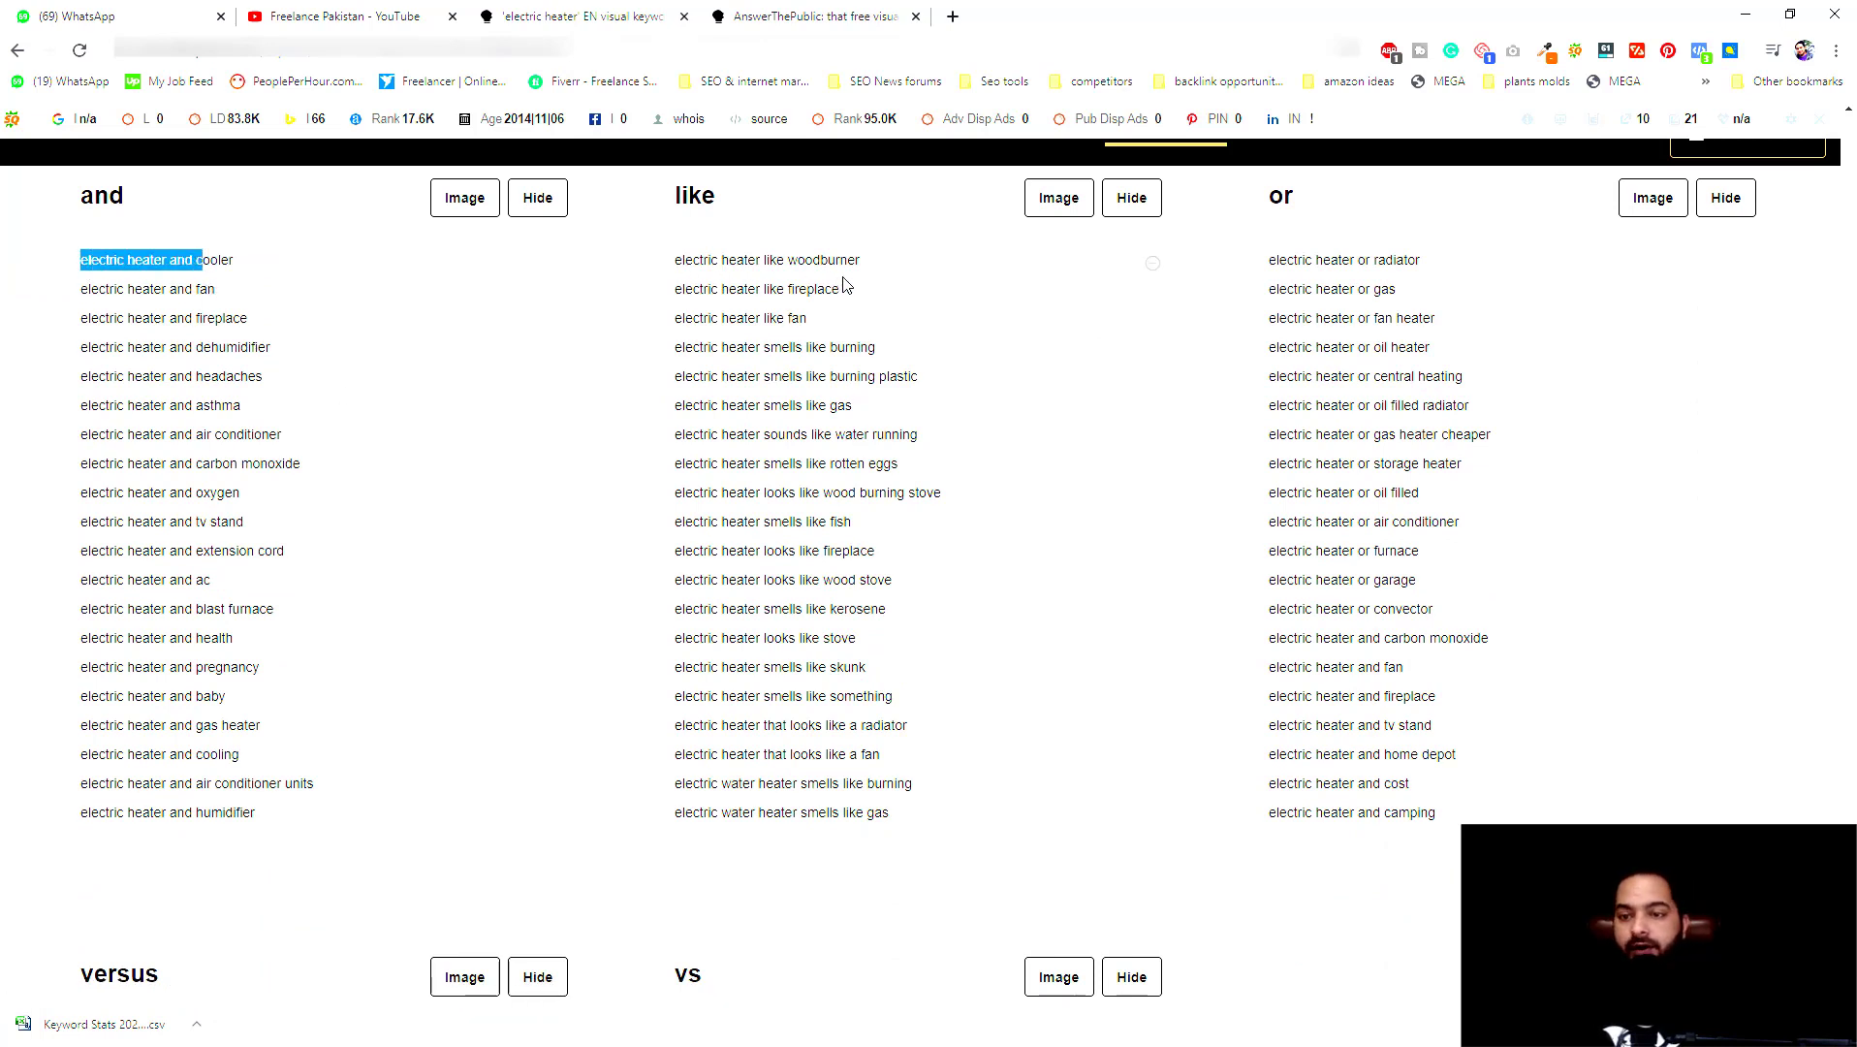
Step: Highlight the "vs" comparison queries from gas heater through dehumidifier, then clear the highlight
scroll(983, 613, "down", 4)
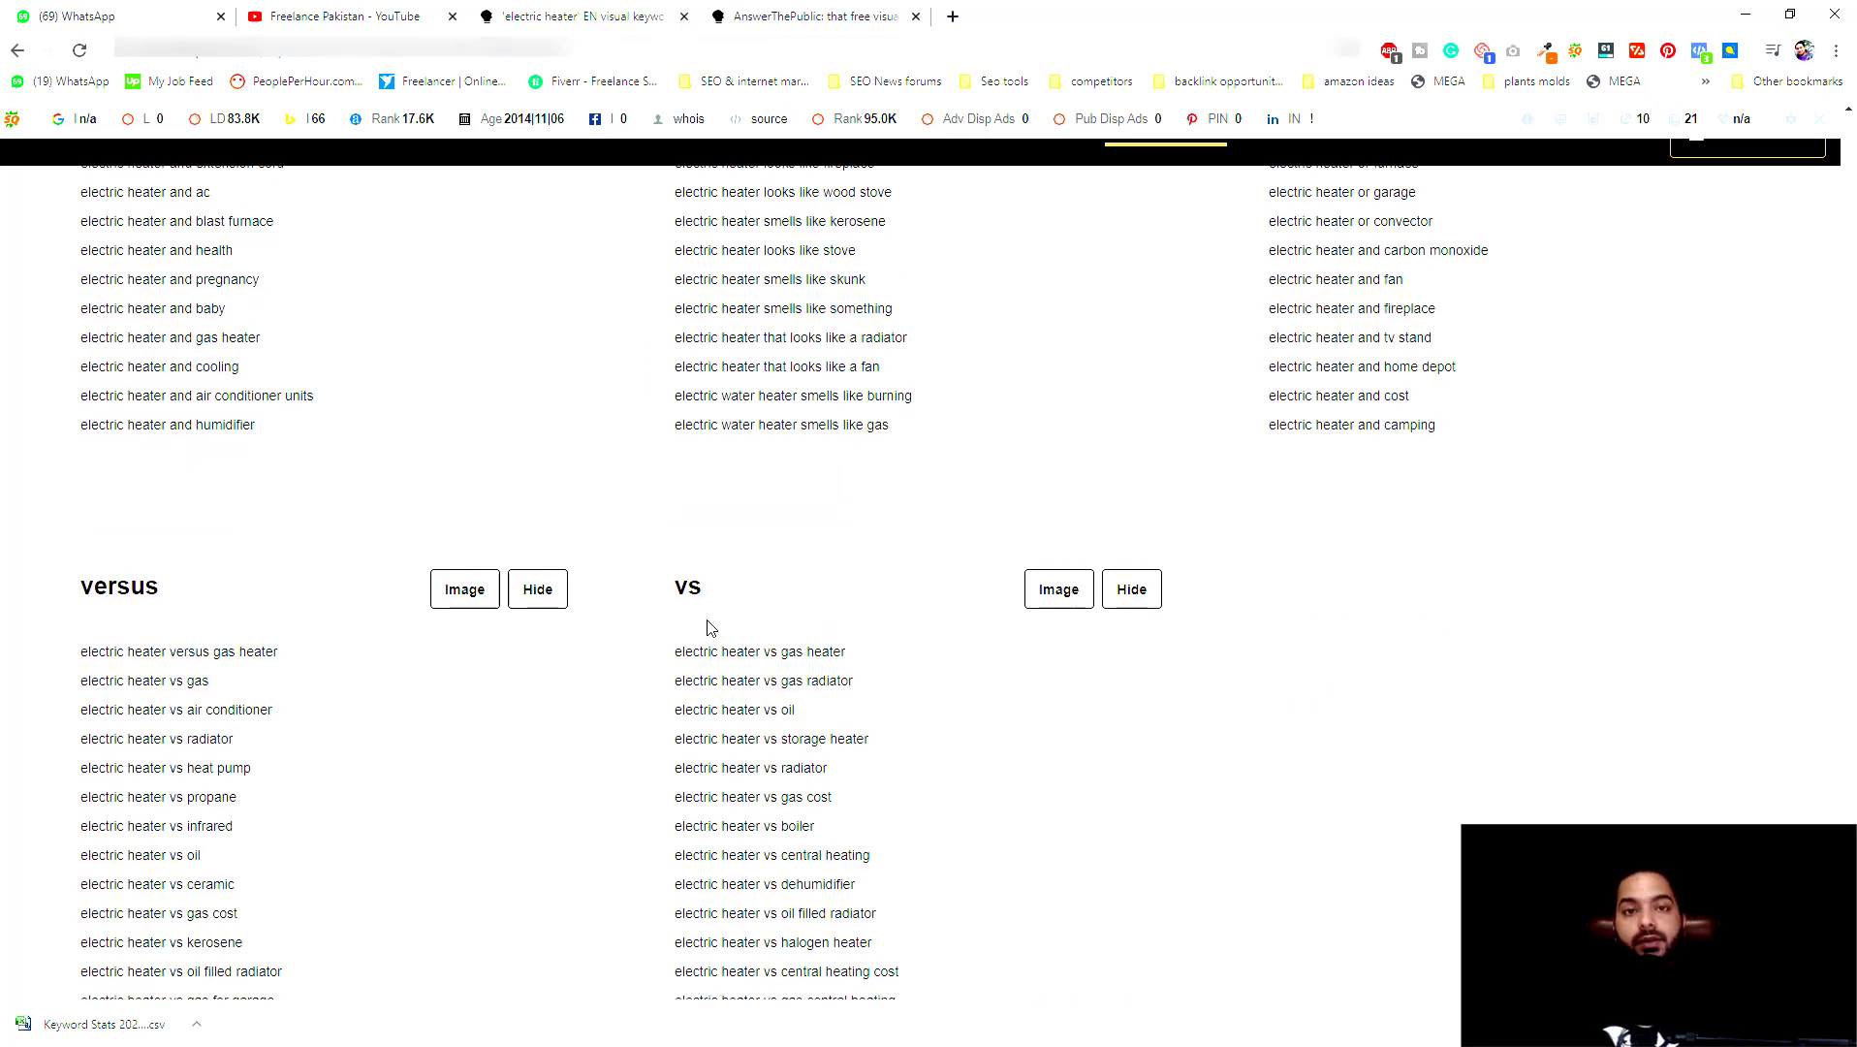
left_click_drag(675, 651, 898, 903)
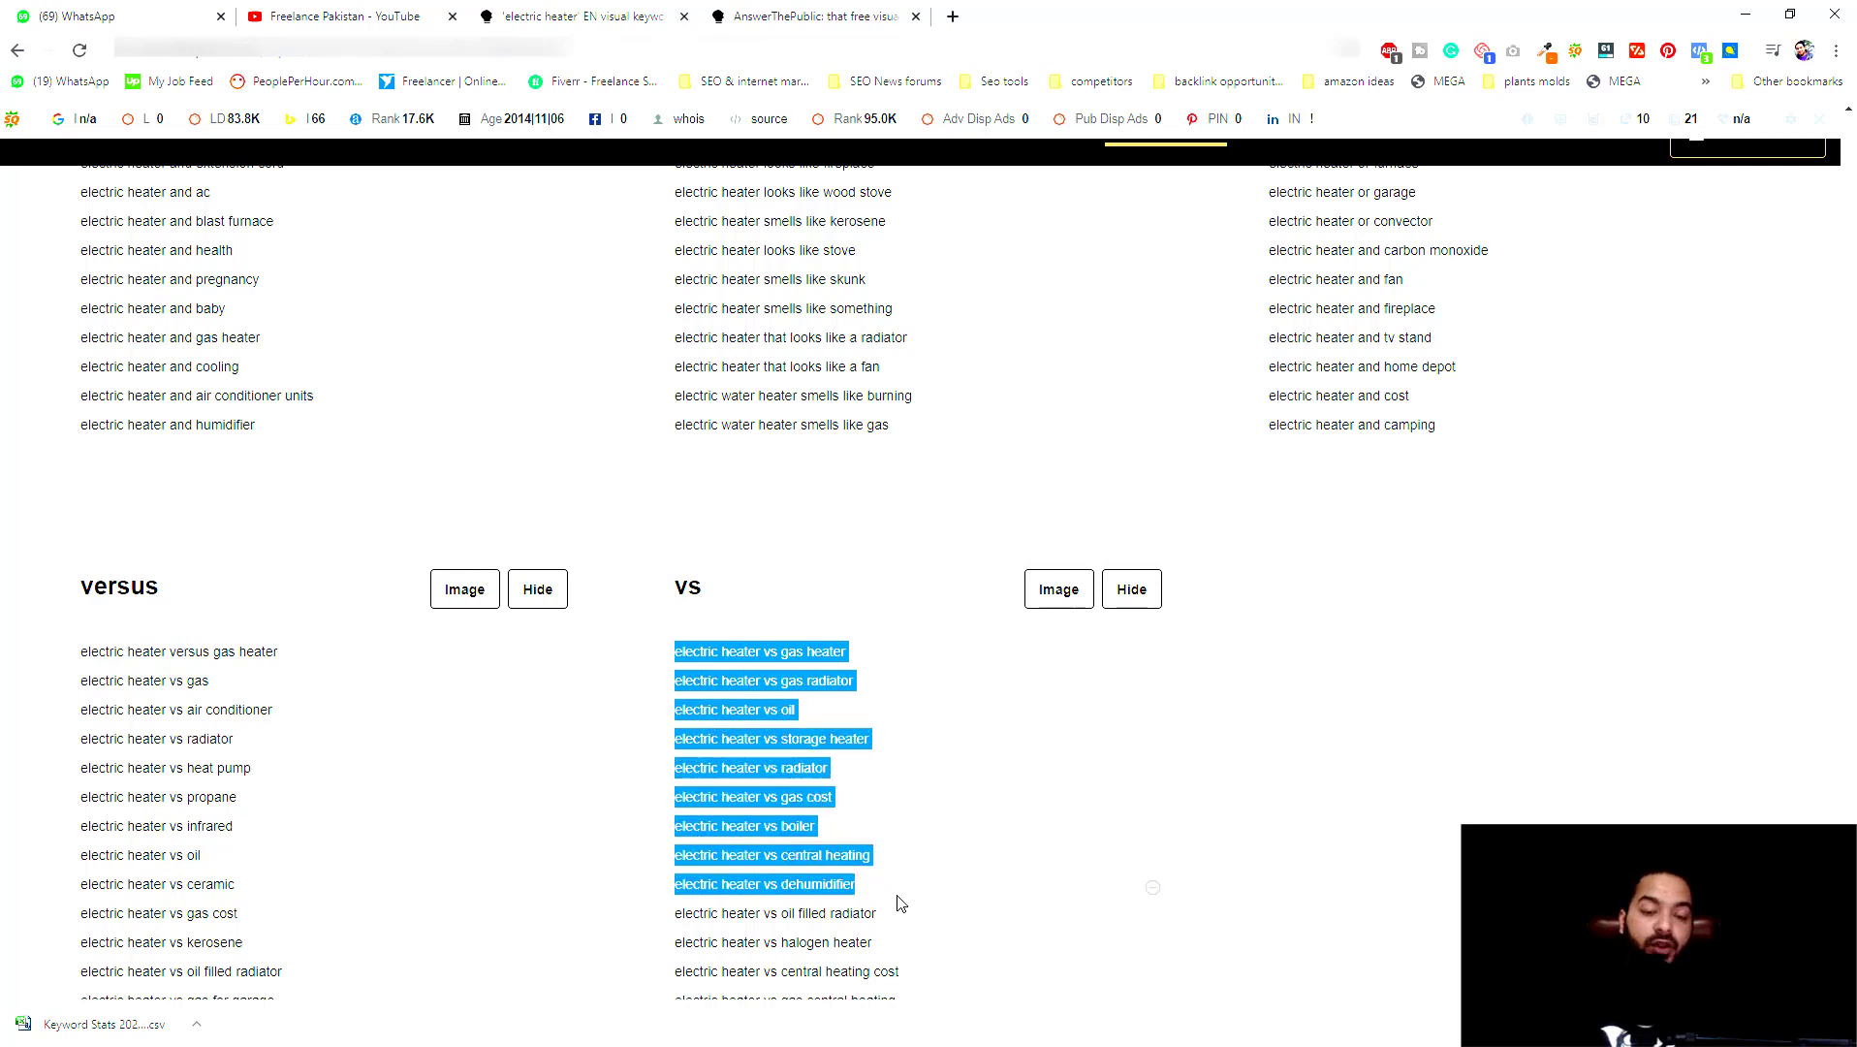
scroll(897, 901, "up", 1)
scroll(930, 844, "down", 3)
left_click(963, 786)
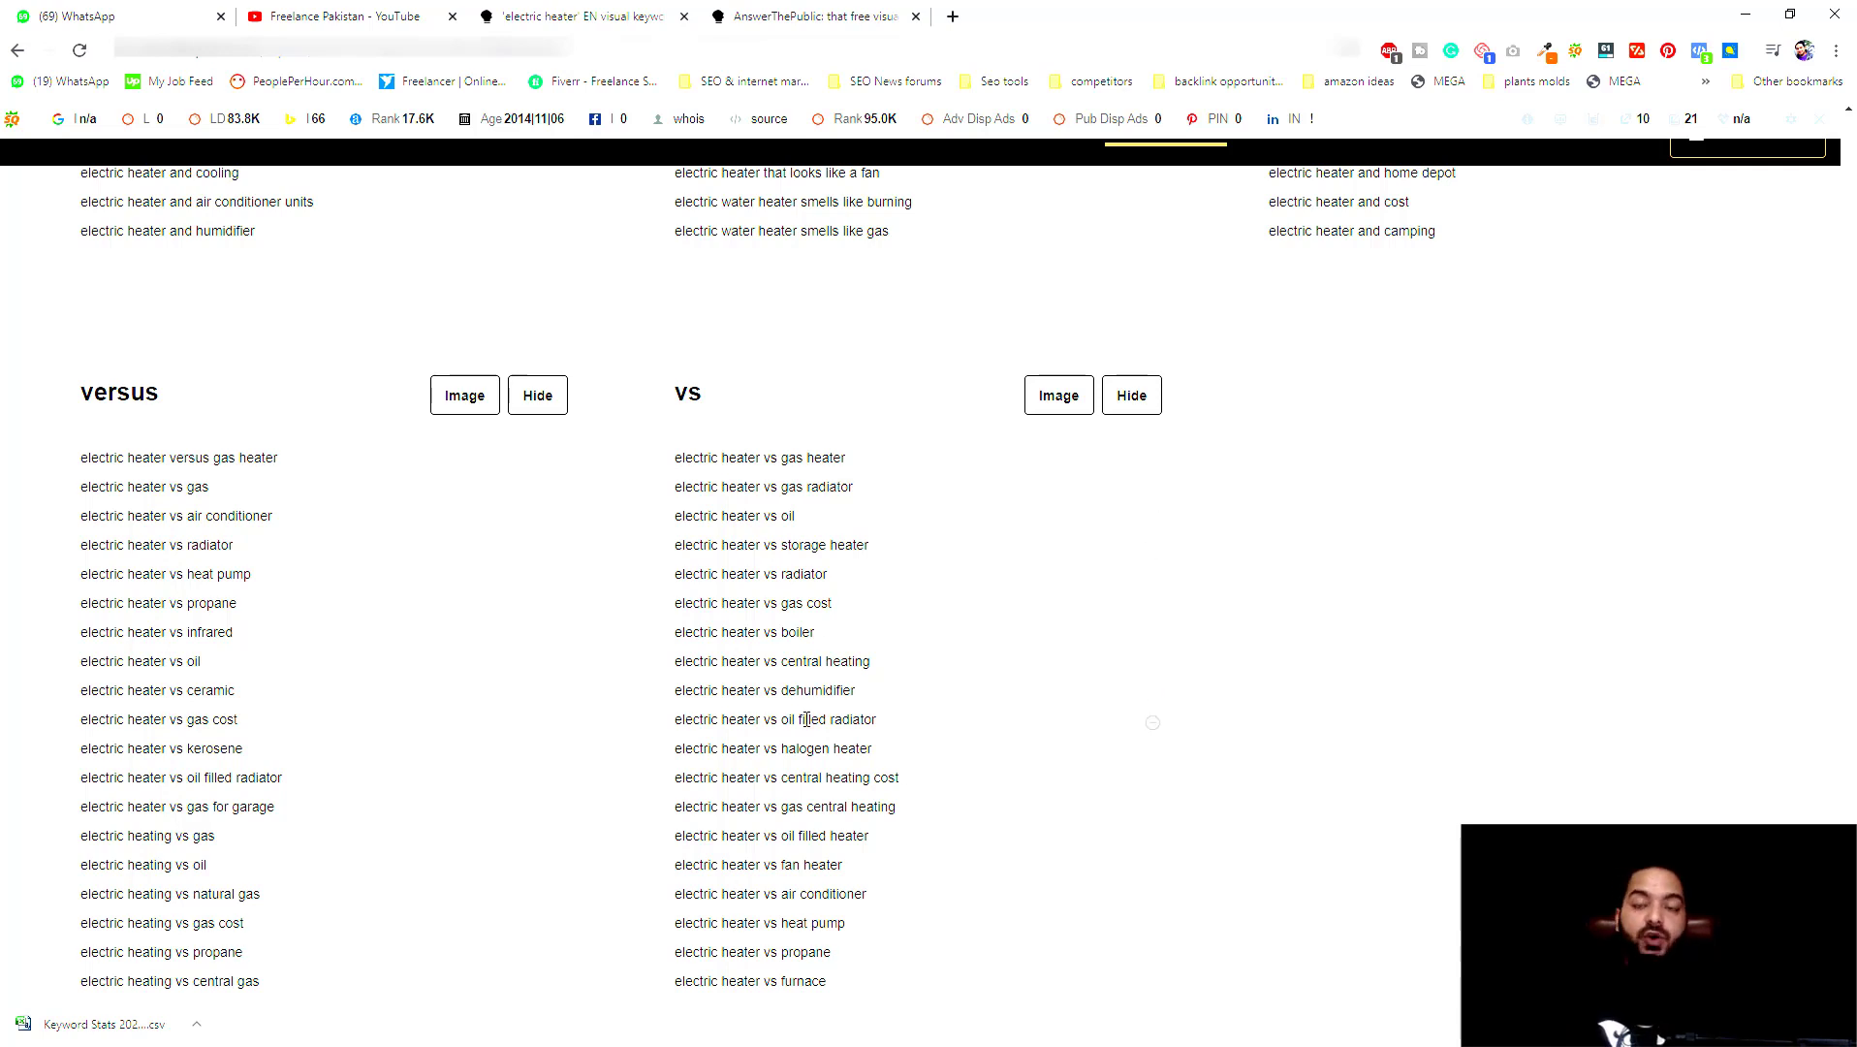
Step: Read the rest of the "versus" and "vs" lists and examine the a, b and c groups of the alphabeticals
scroll(712, 668, "down", 1)
scroll(710, 654, "down", 5)
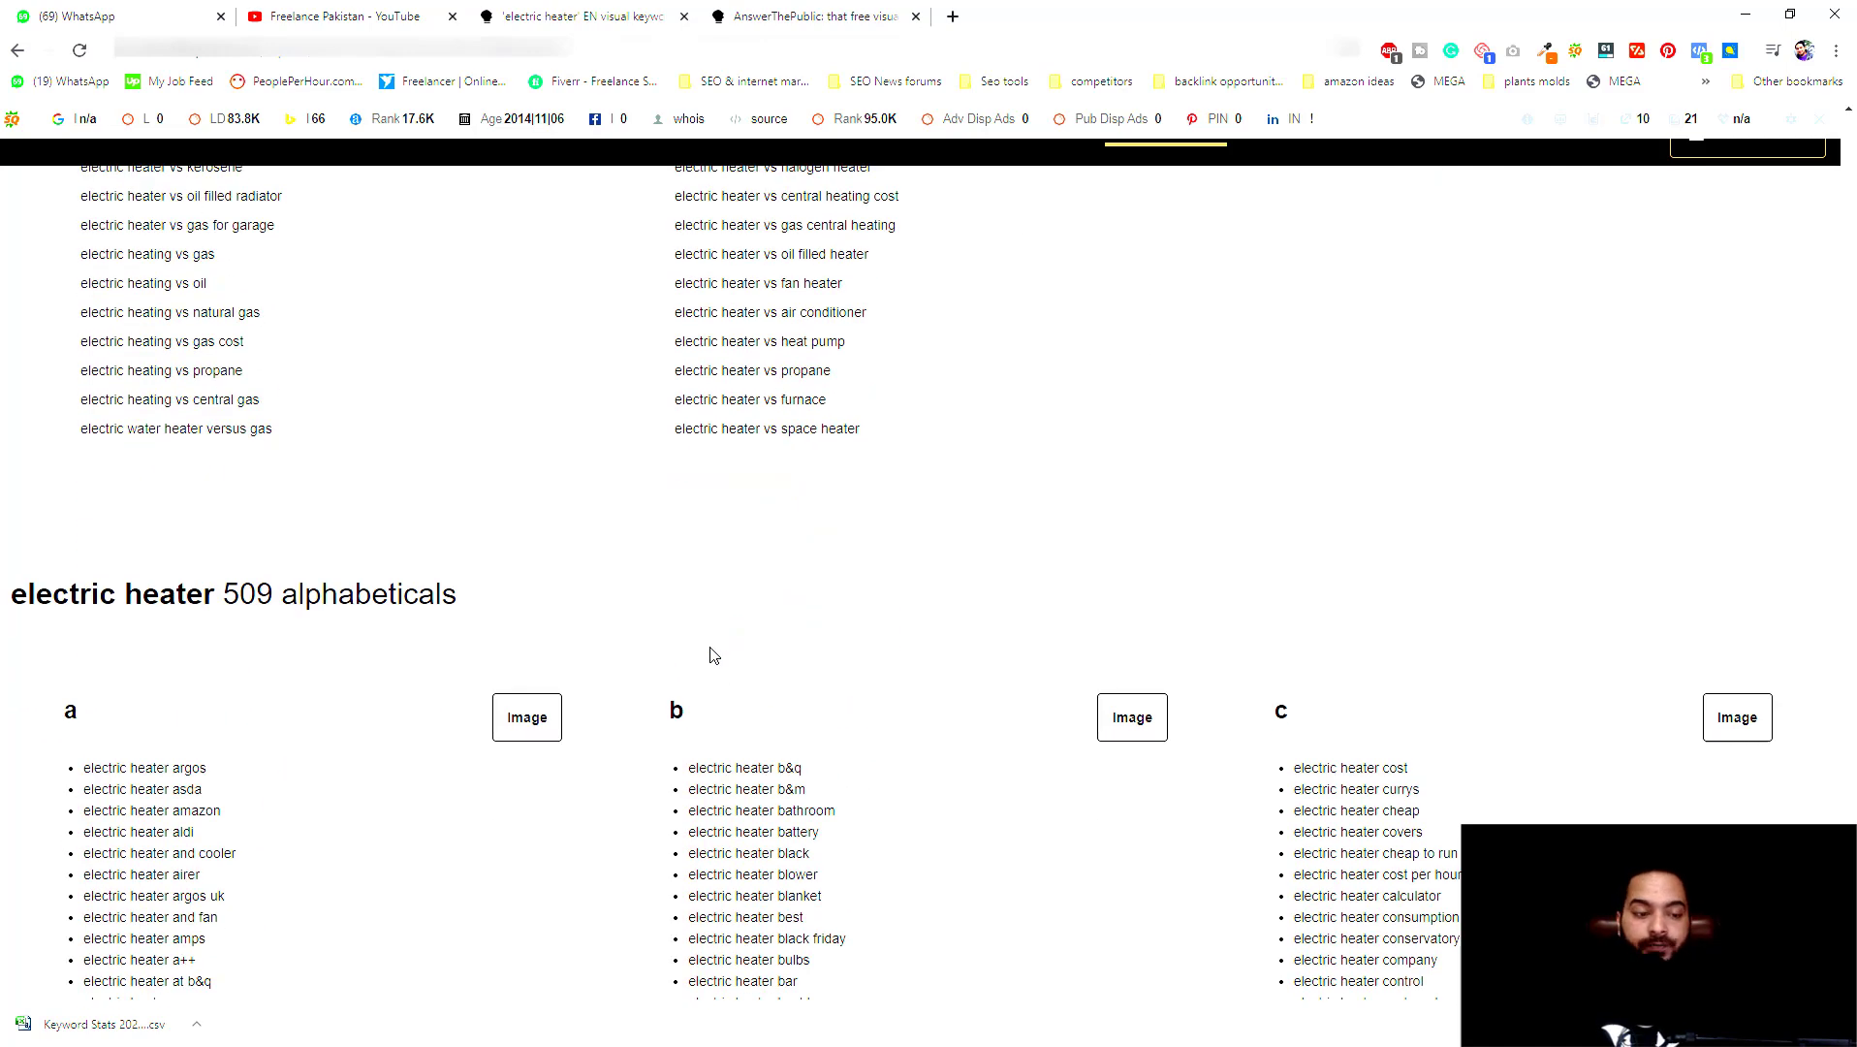
scroll(713, 656, "down", 3)
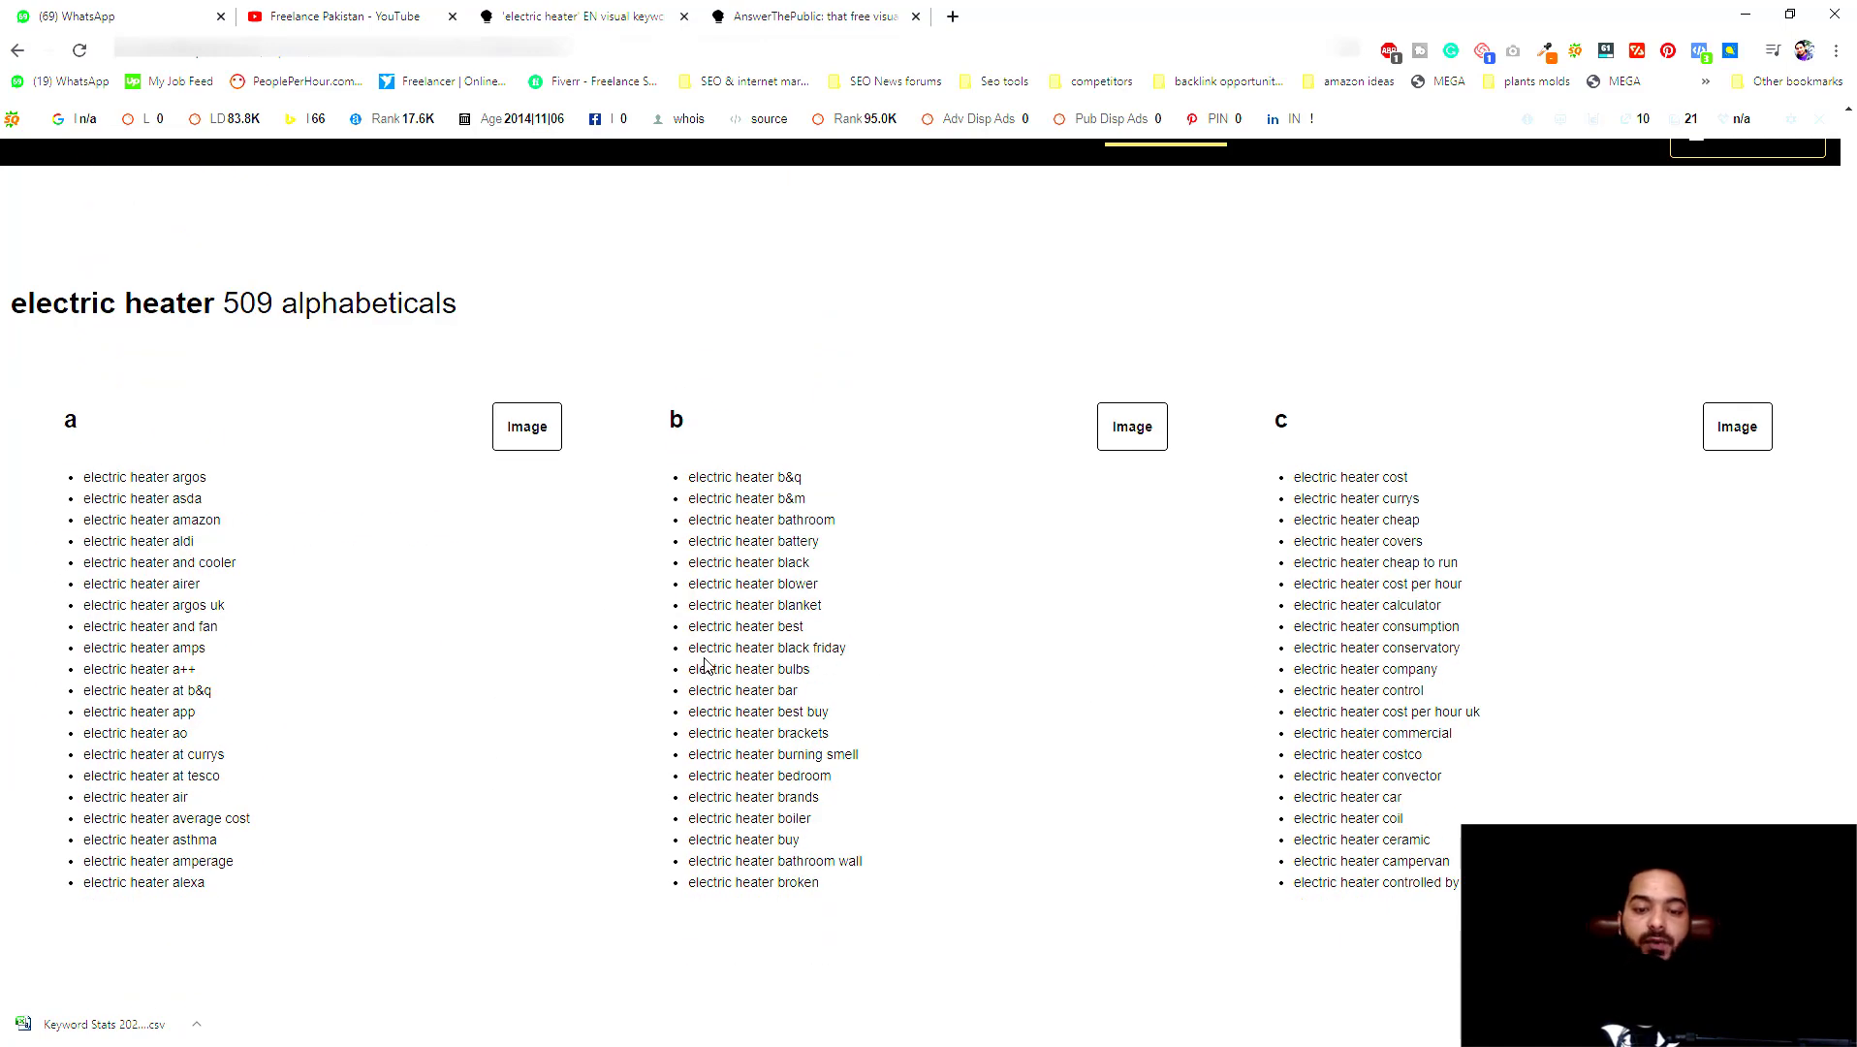
Step: Go back over the comparison lists and return the electric heater comparisons to the wheel visualisation
scroll(722, 666, "up", 8)
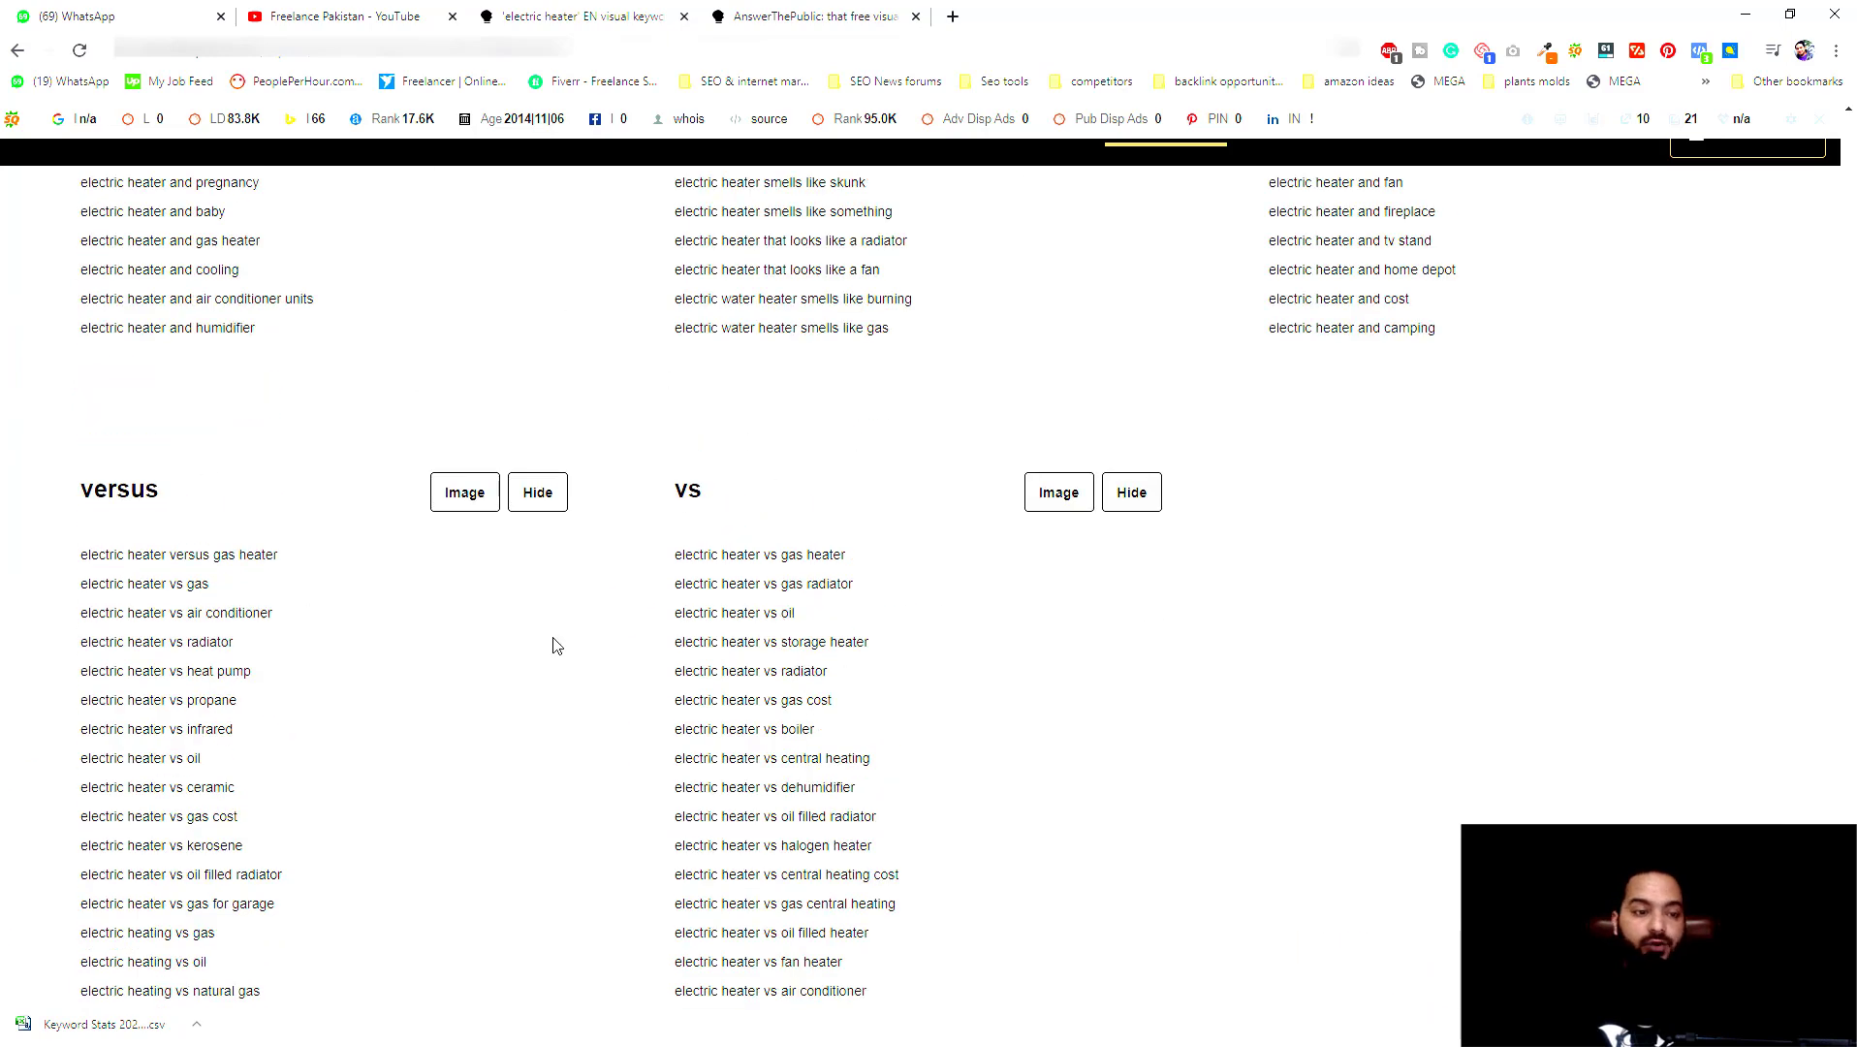
scroll(581, 504, "up", 1)
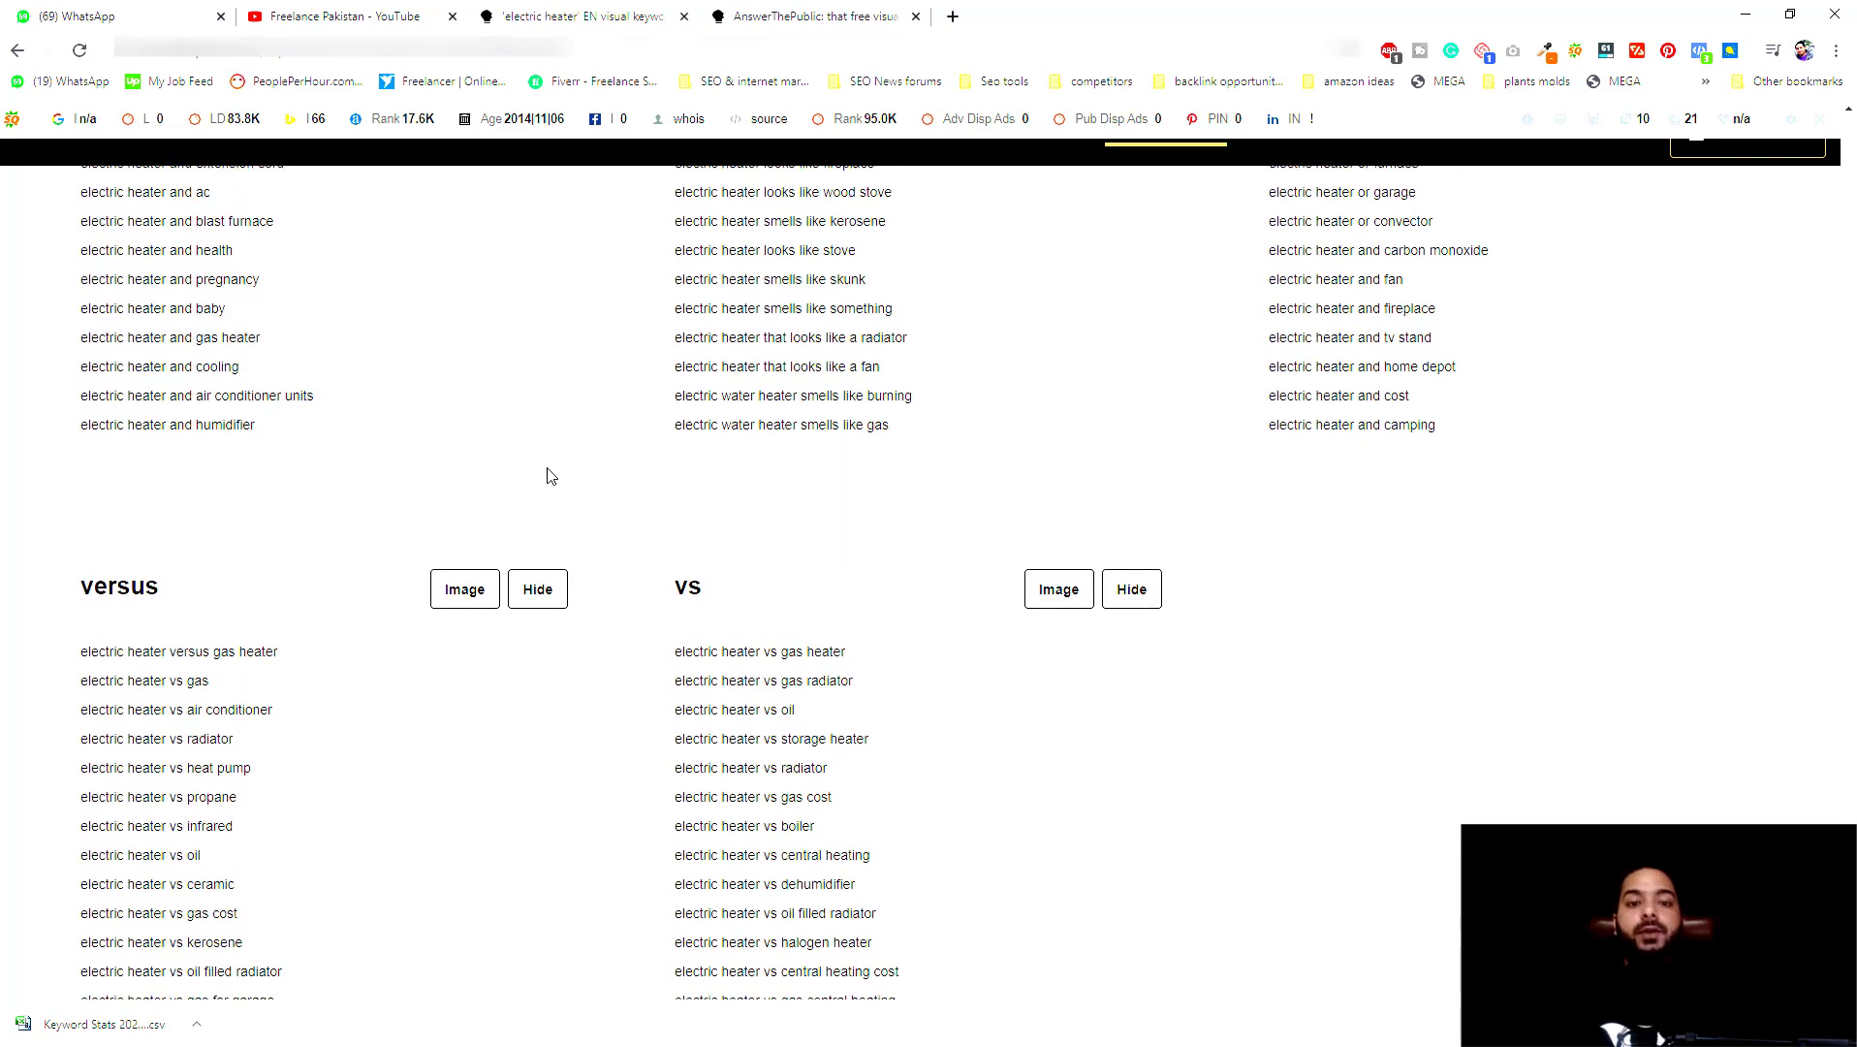
scroll(543, 483, "up", 1)
scroll(443, 615, "up", 8)
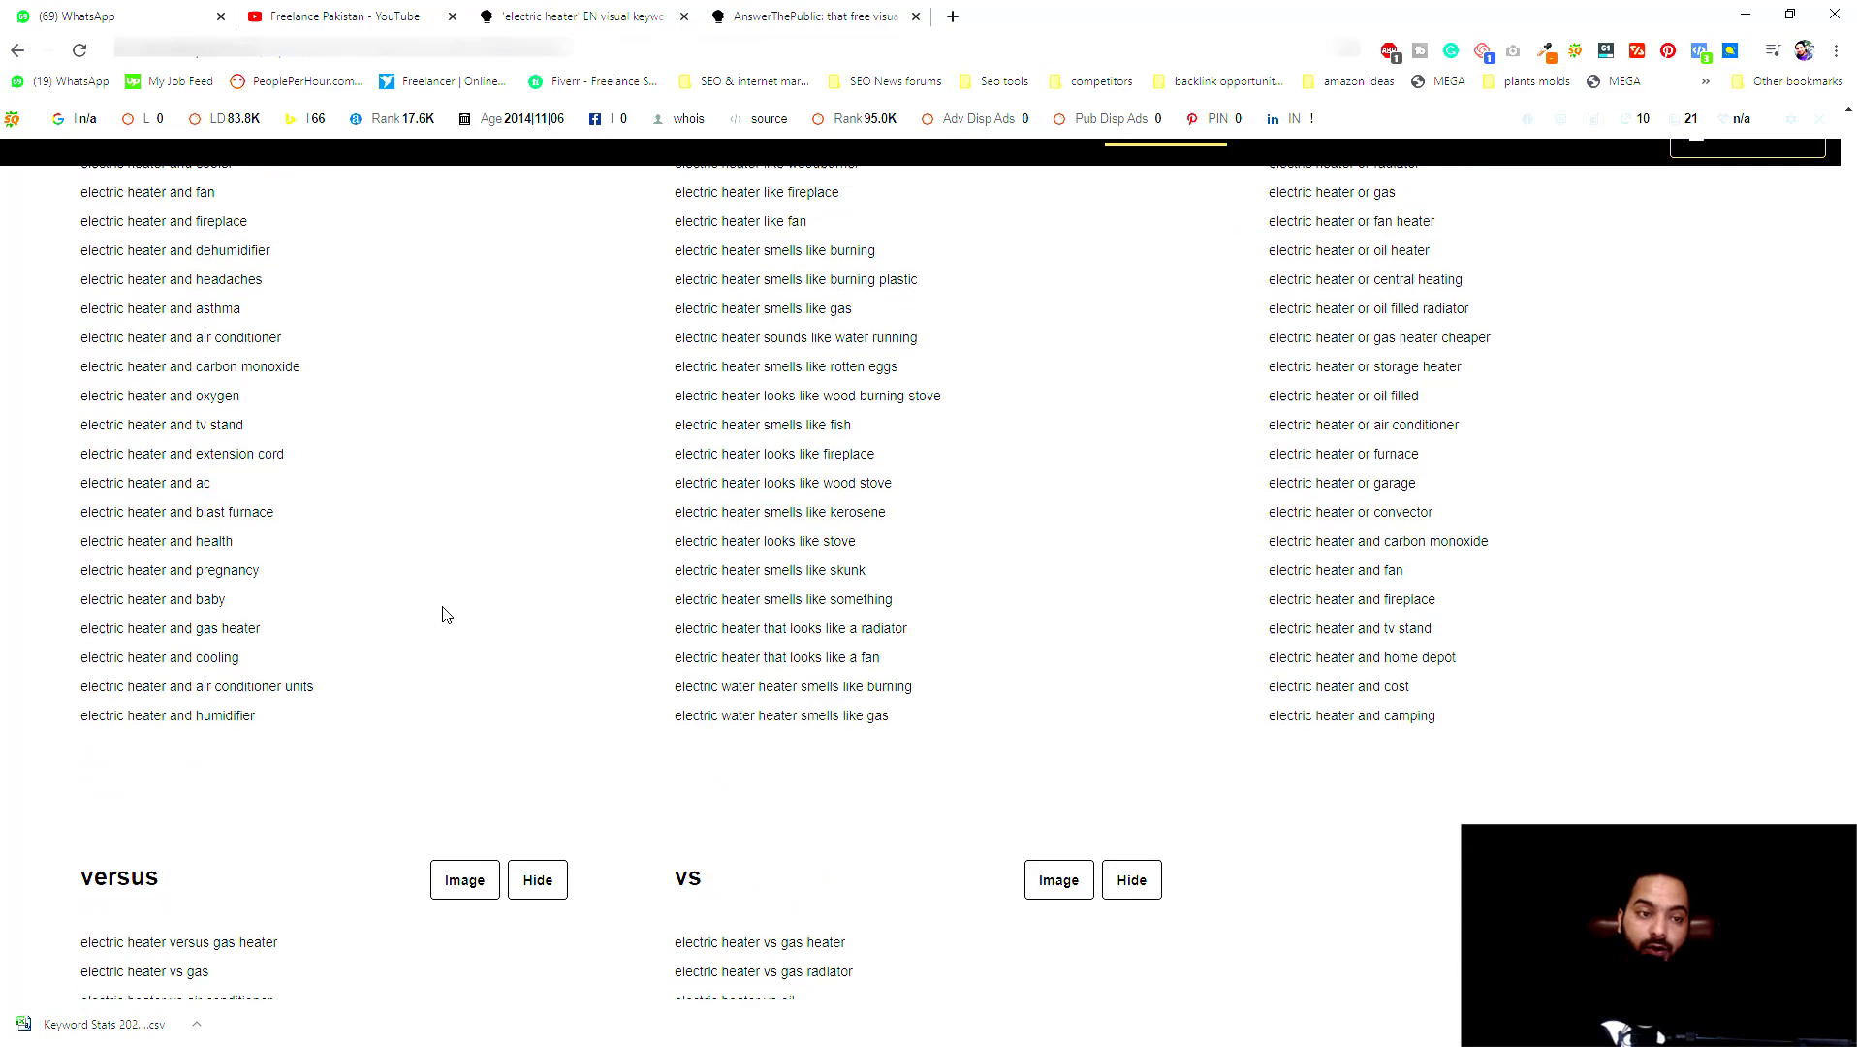
left_click(97, 551)
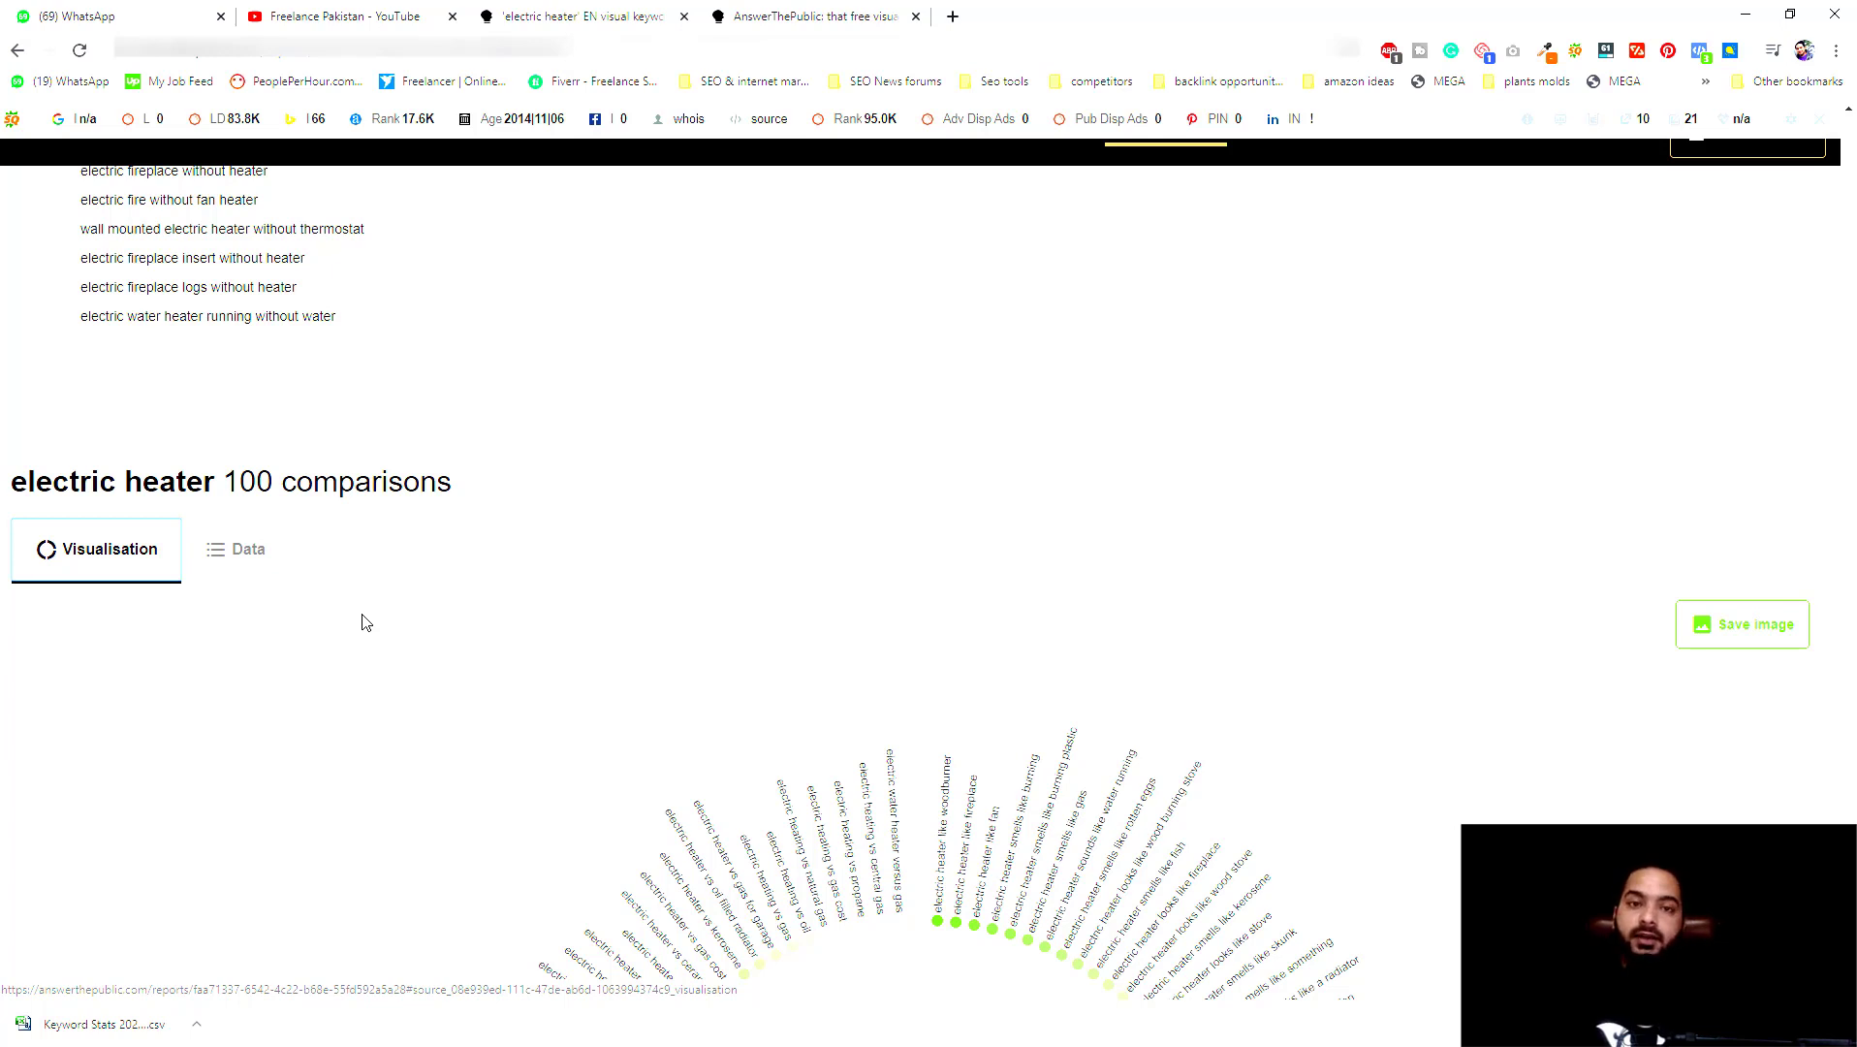
Step: Review the preposition lists again, from the "without" group back to the "can", "for" and "is" groups
scroll(485, 670, "up", 2)
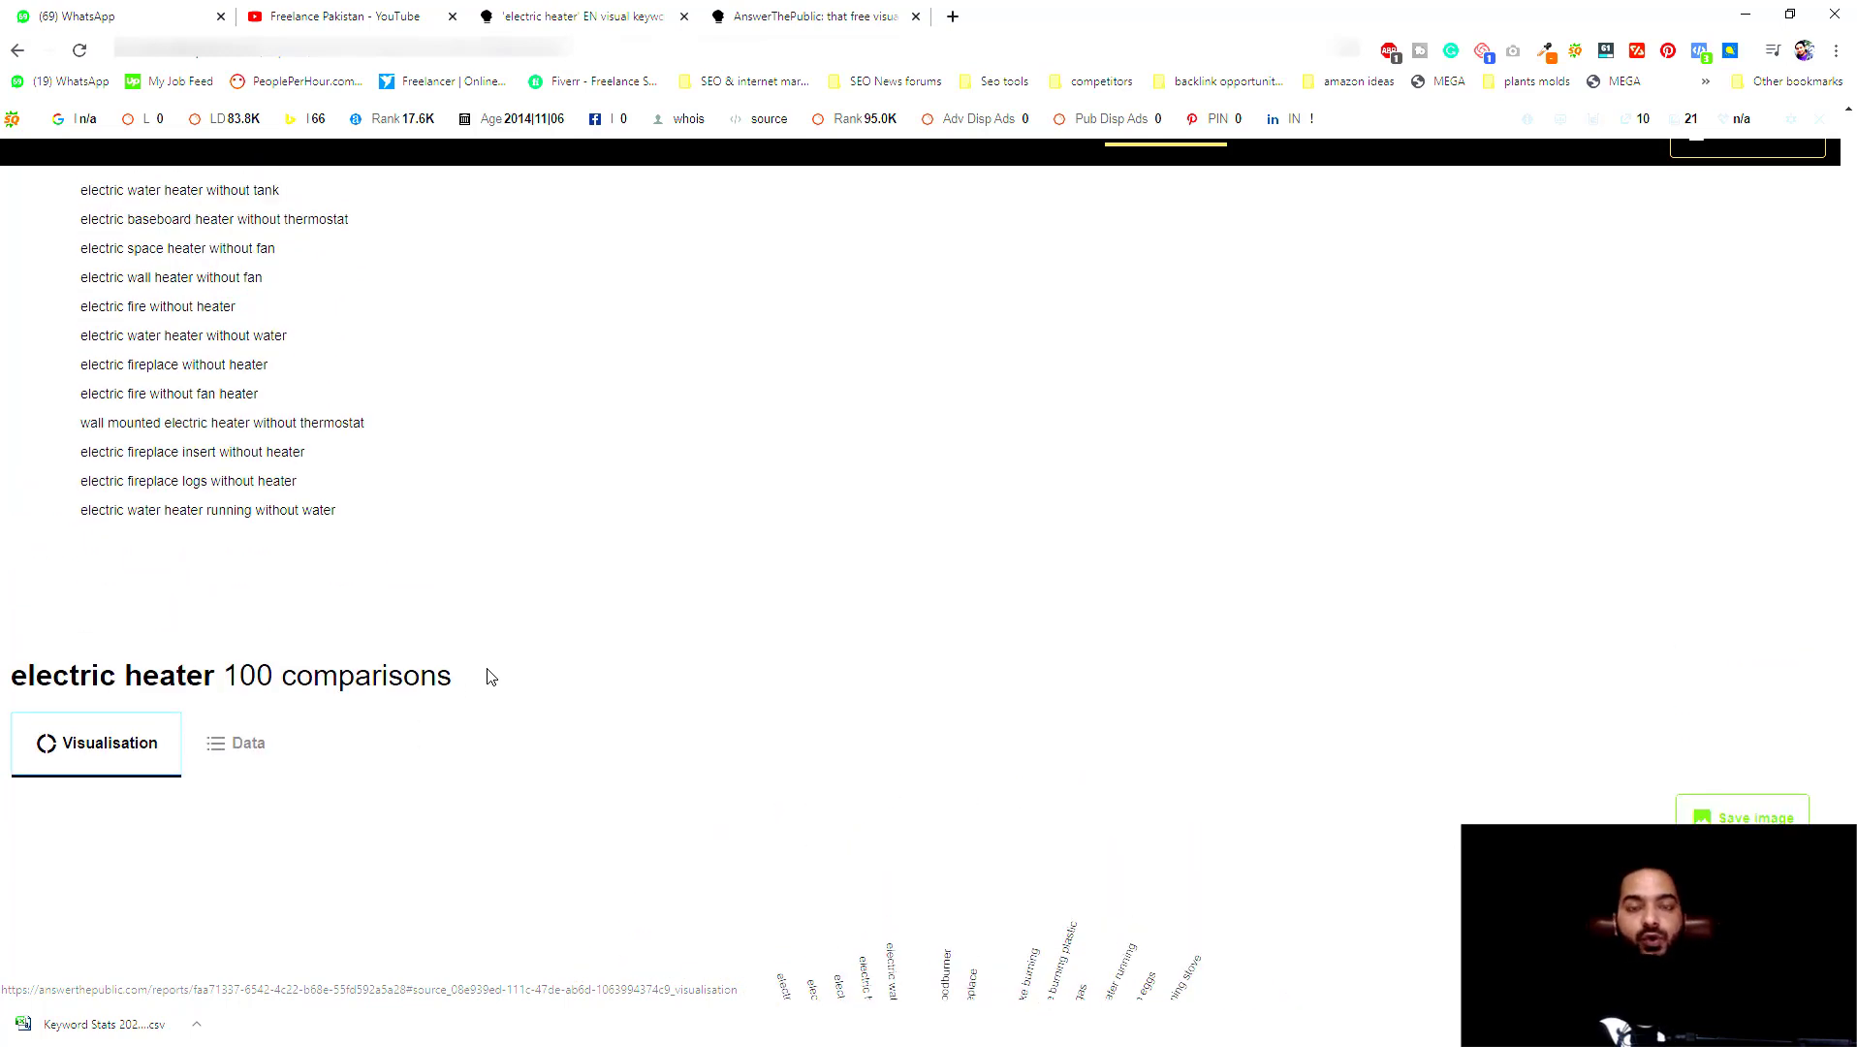
scroll(491, 676, "up", 5)
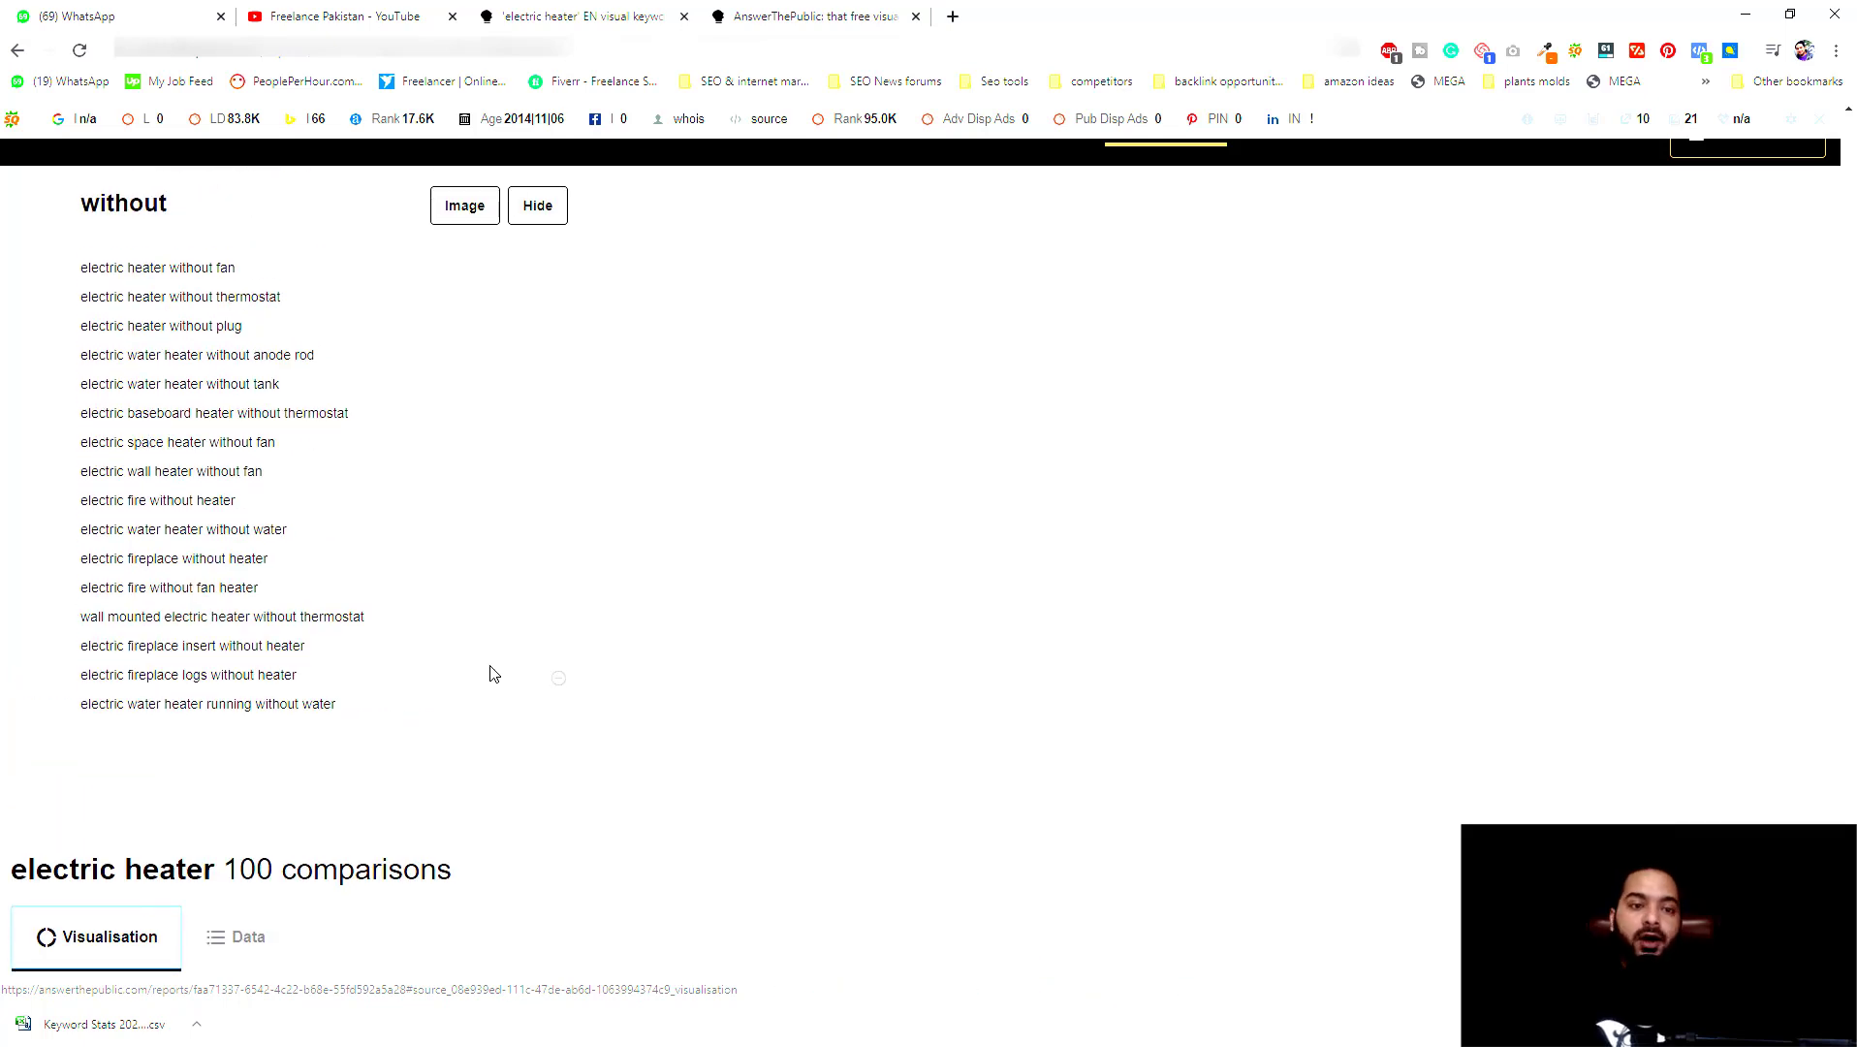
scroll(491, 674, "up", 5)
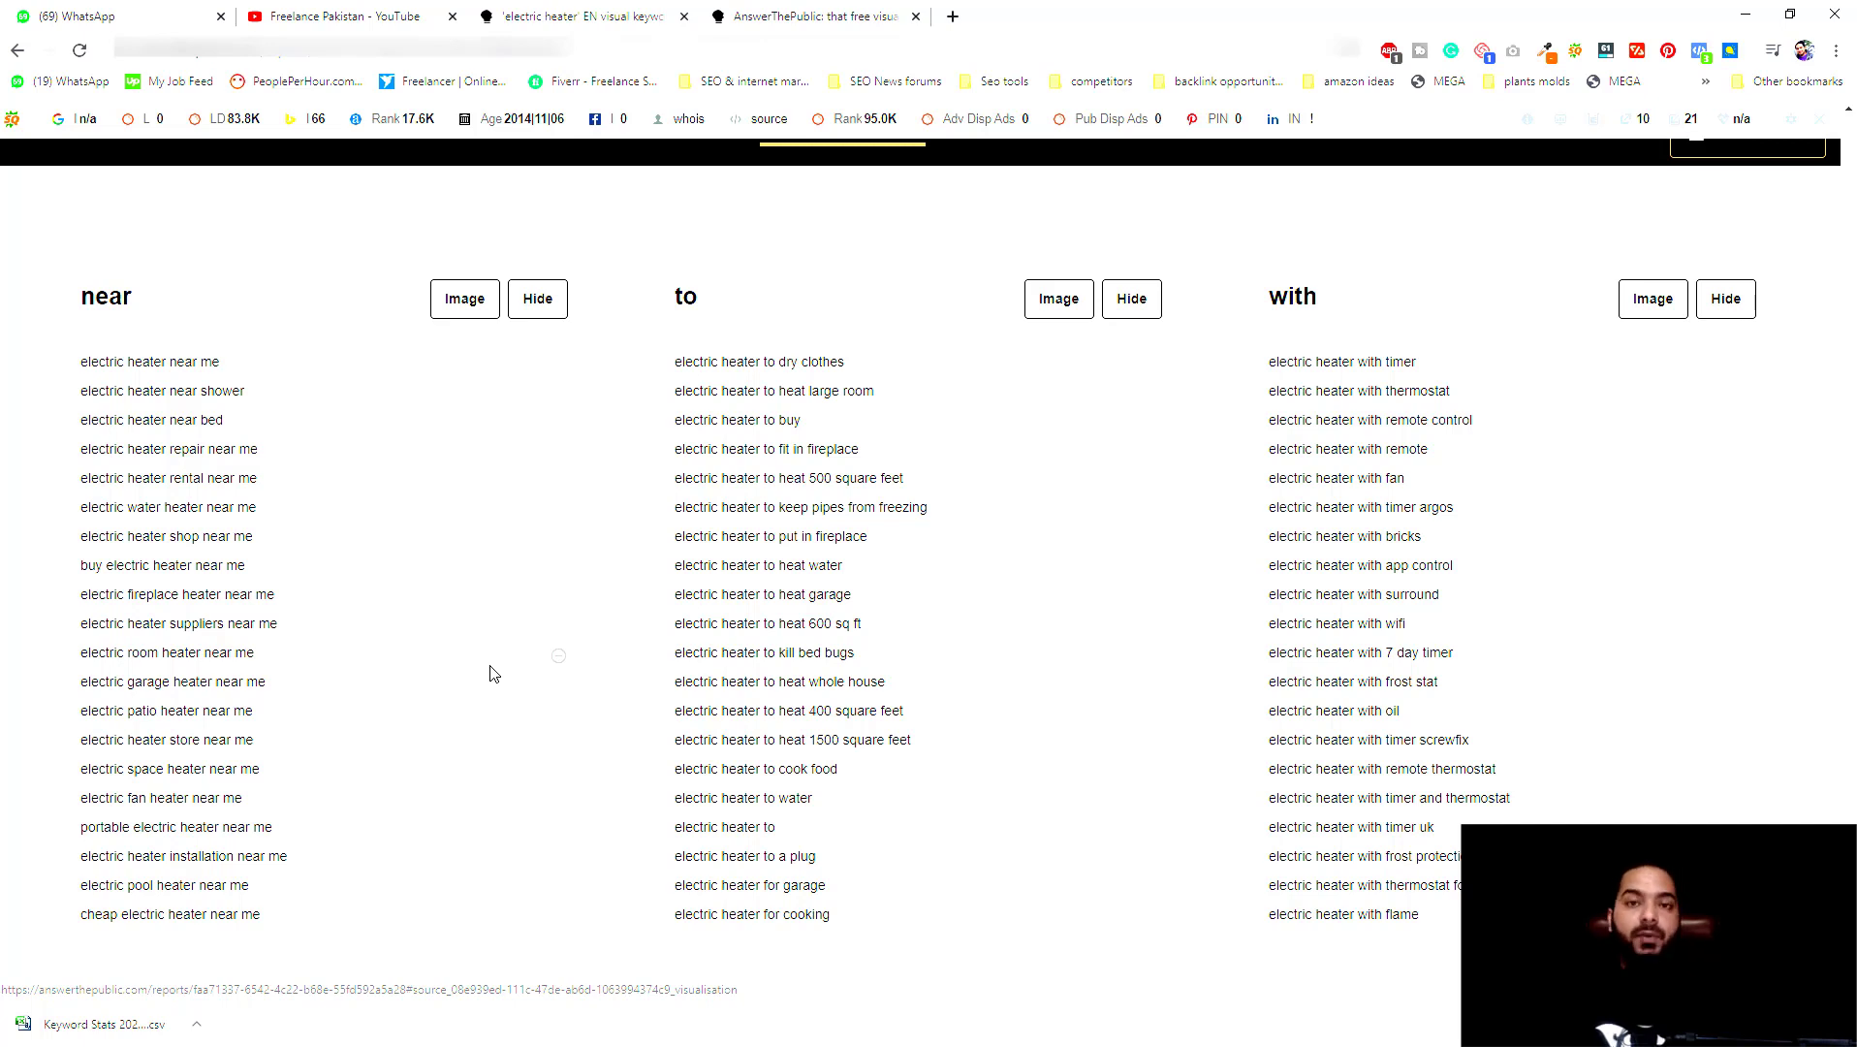
scroll(565, 785, "up", 7)
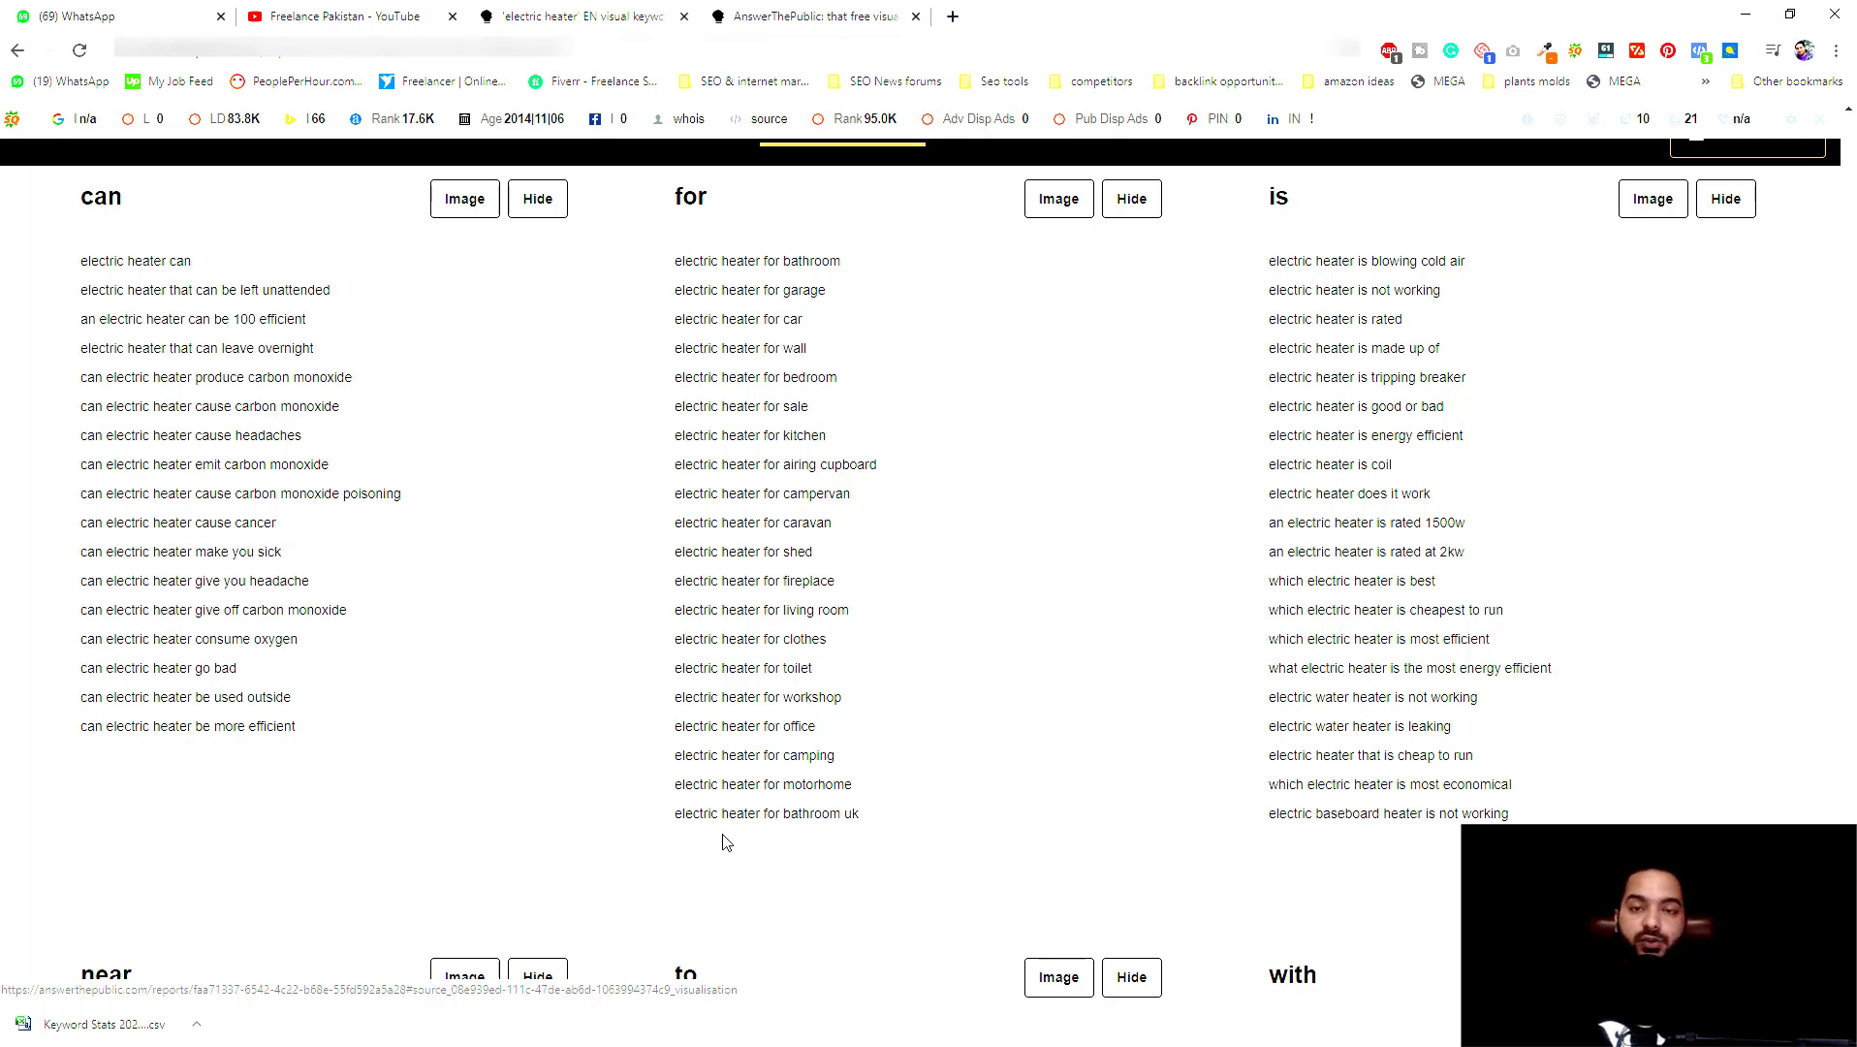
Step: Review the question lists again, from the "will" and "which" groups back to the "are", "can" and "how" groups
scroll(739, 814, "up", 11)
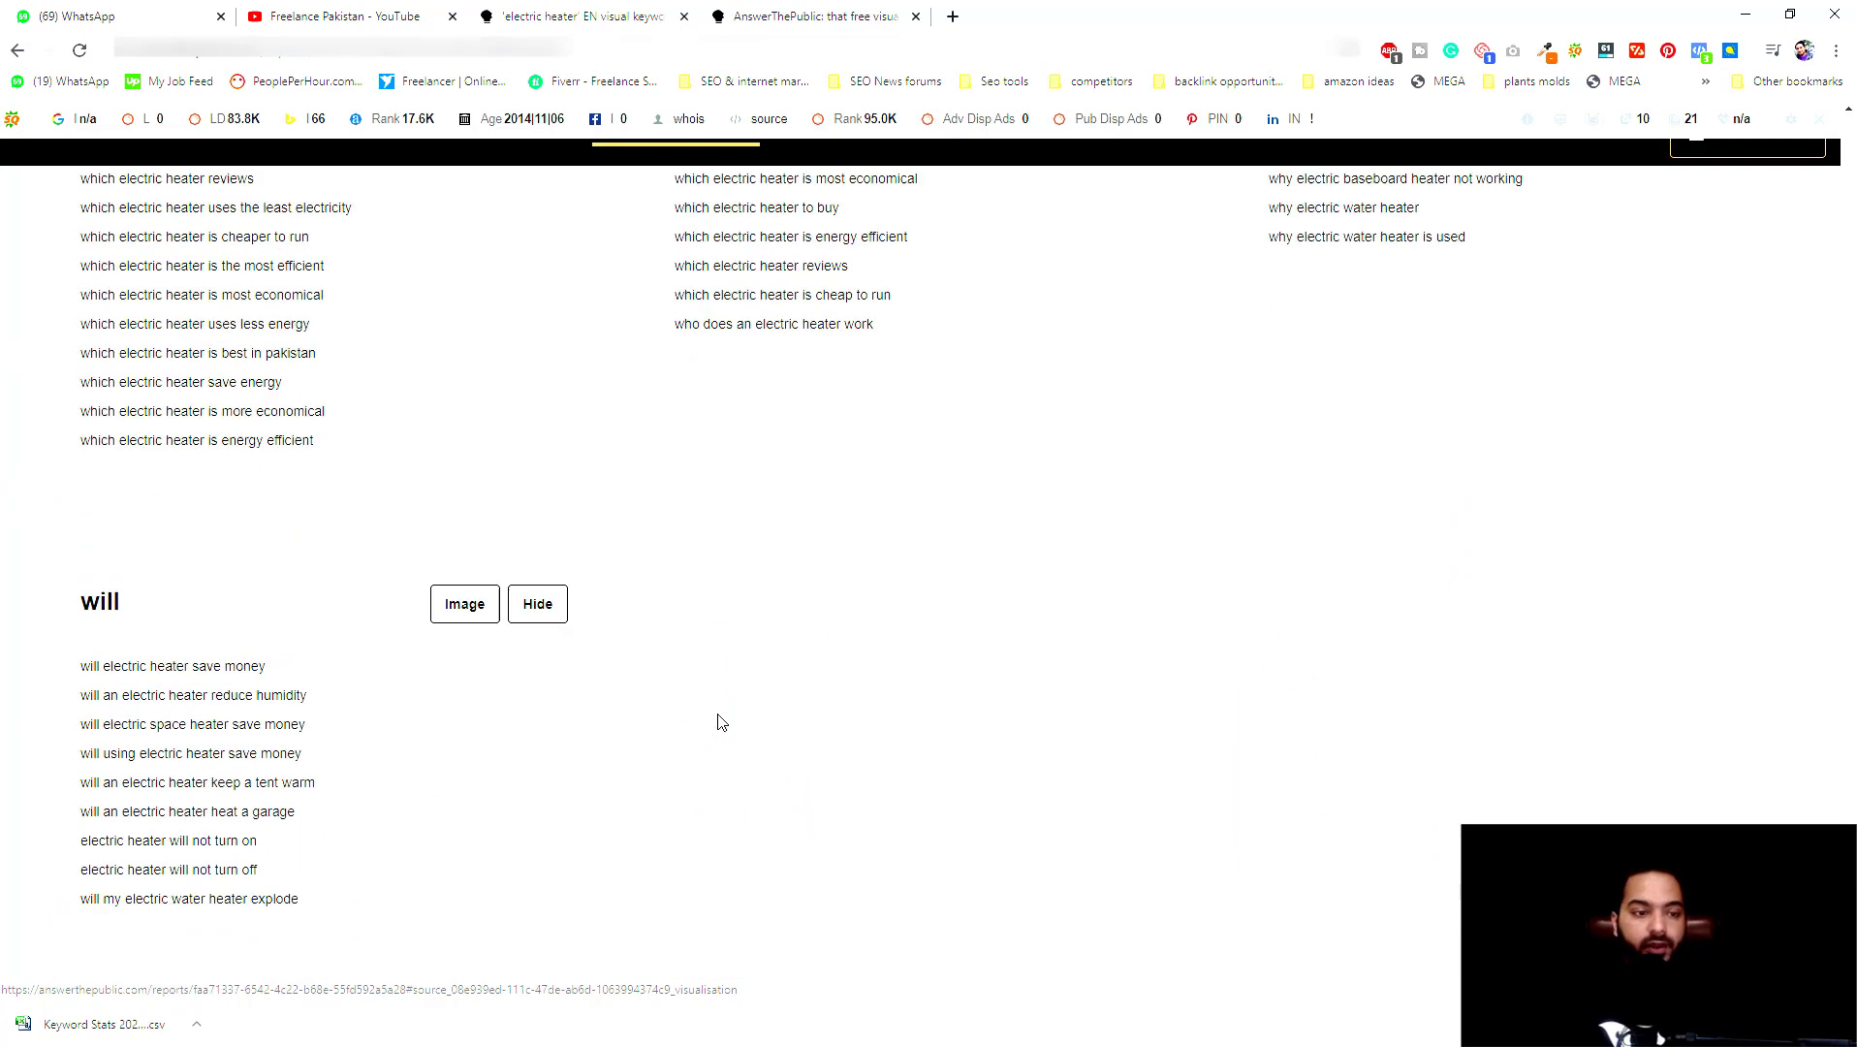
scroll(720, 722, "down", 1)
scroll(720, 722, "up", 5)
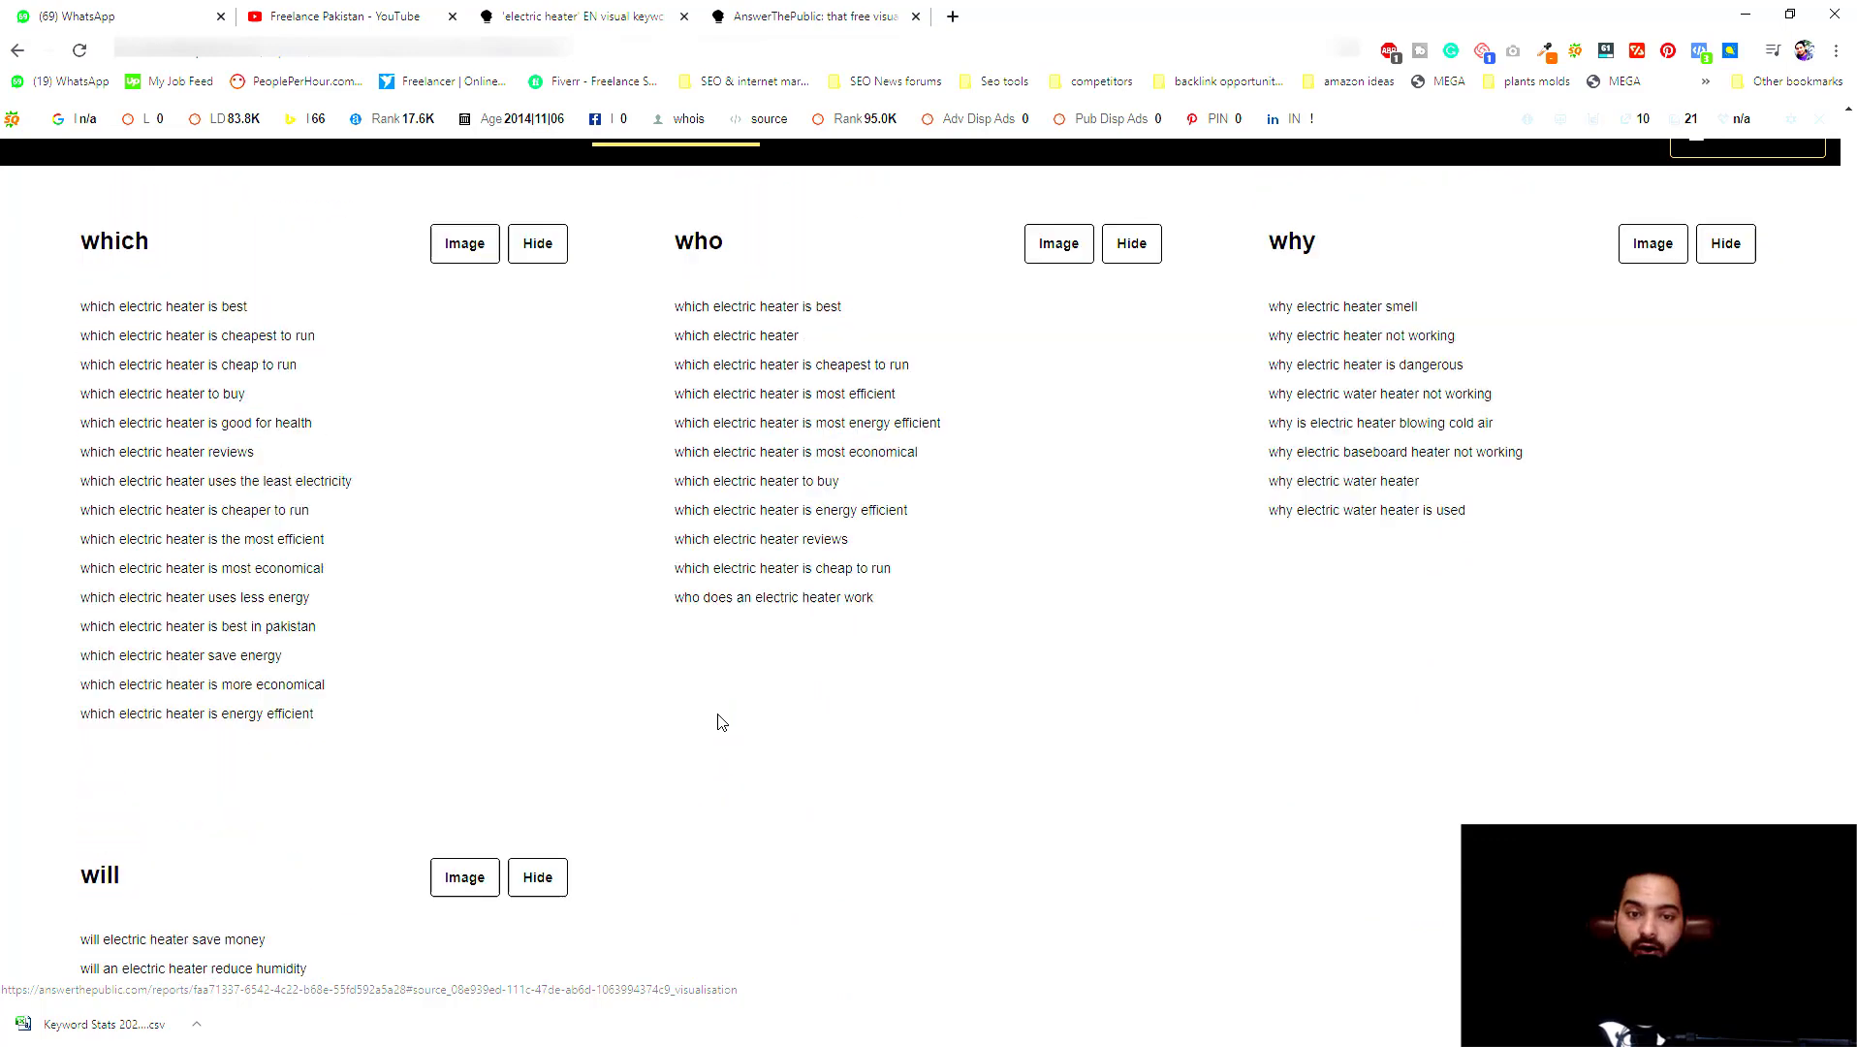
scroll(720, 721, "up", 5)
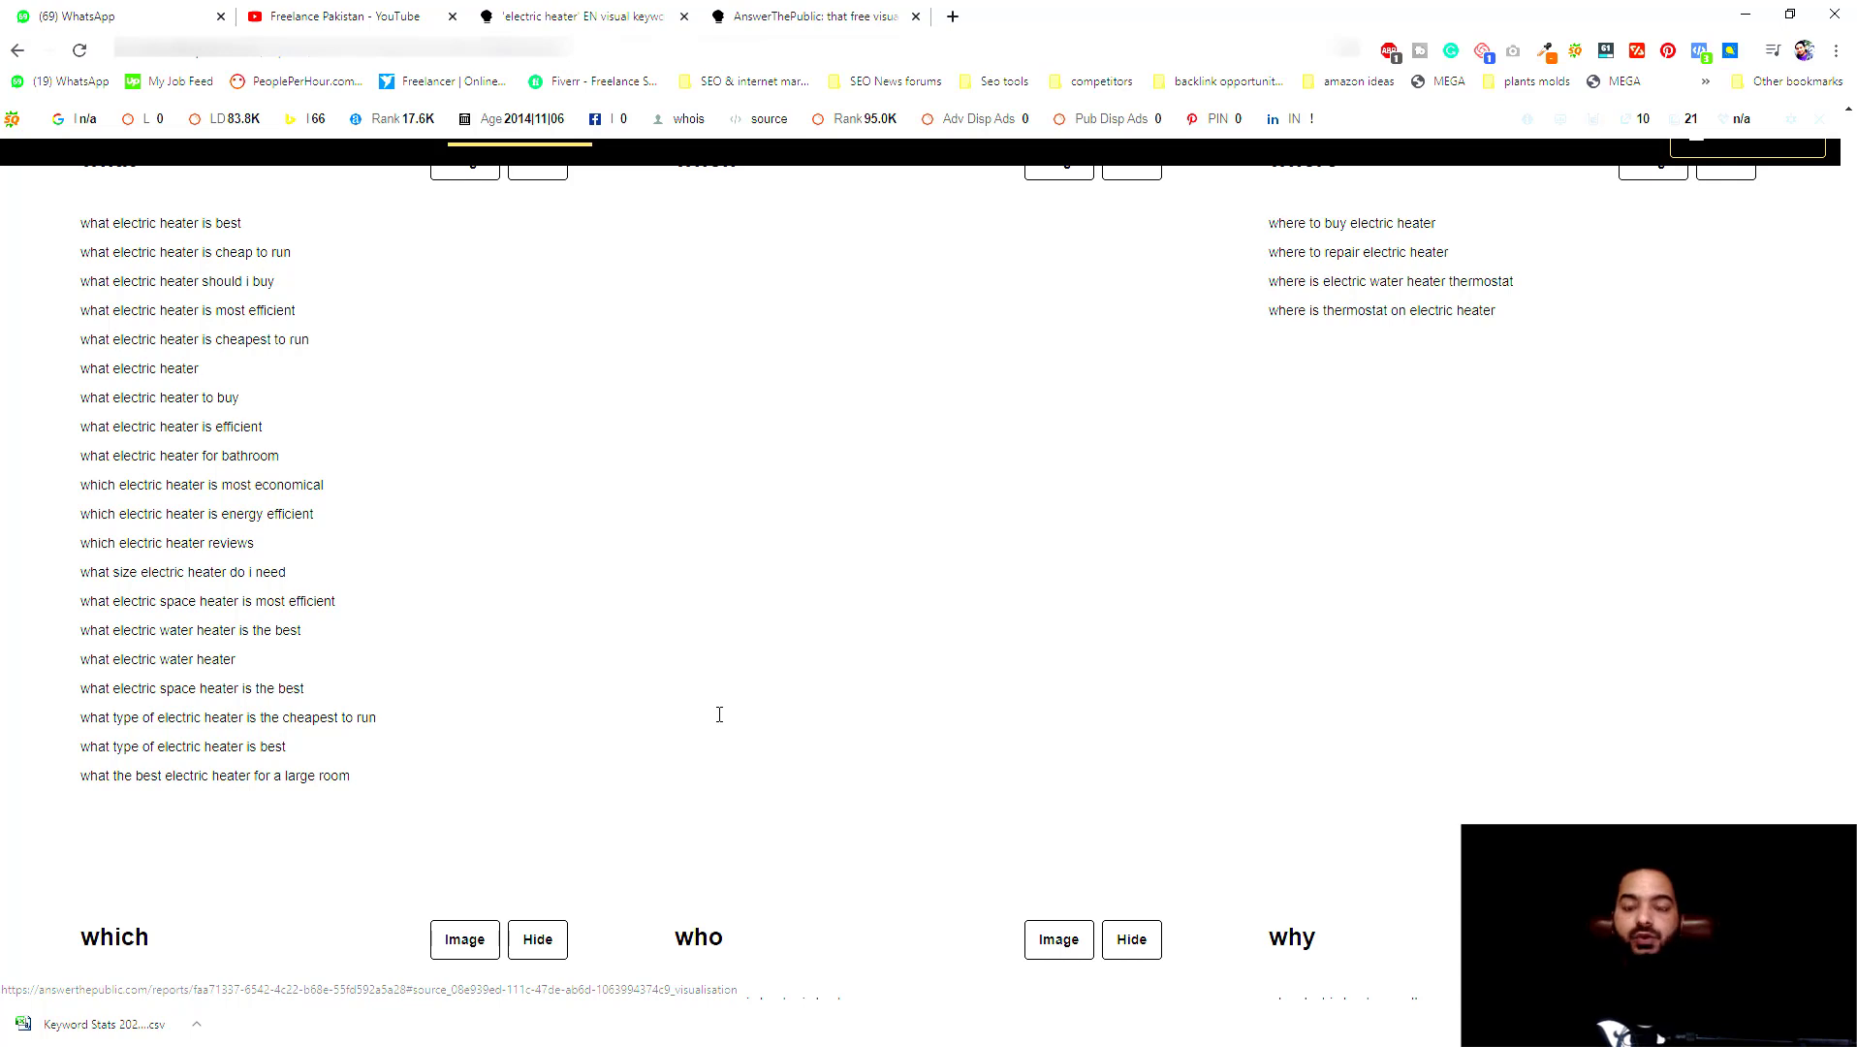
scroll(719, 714, "up", 1)
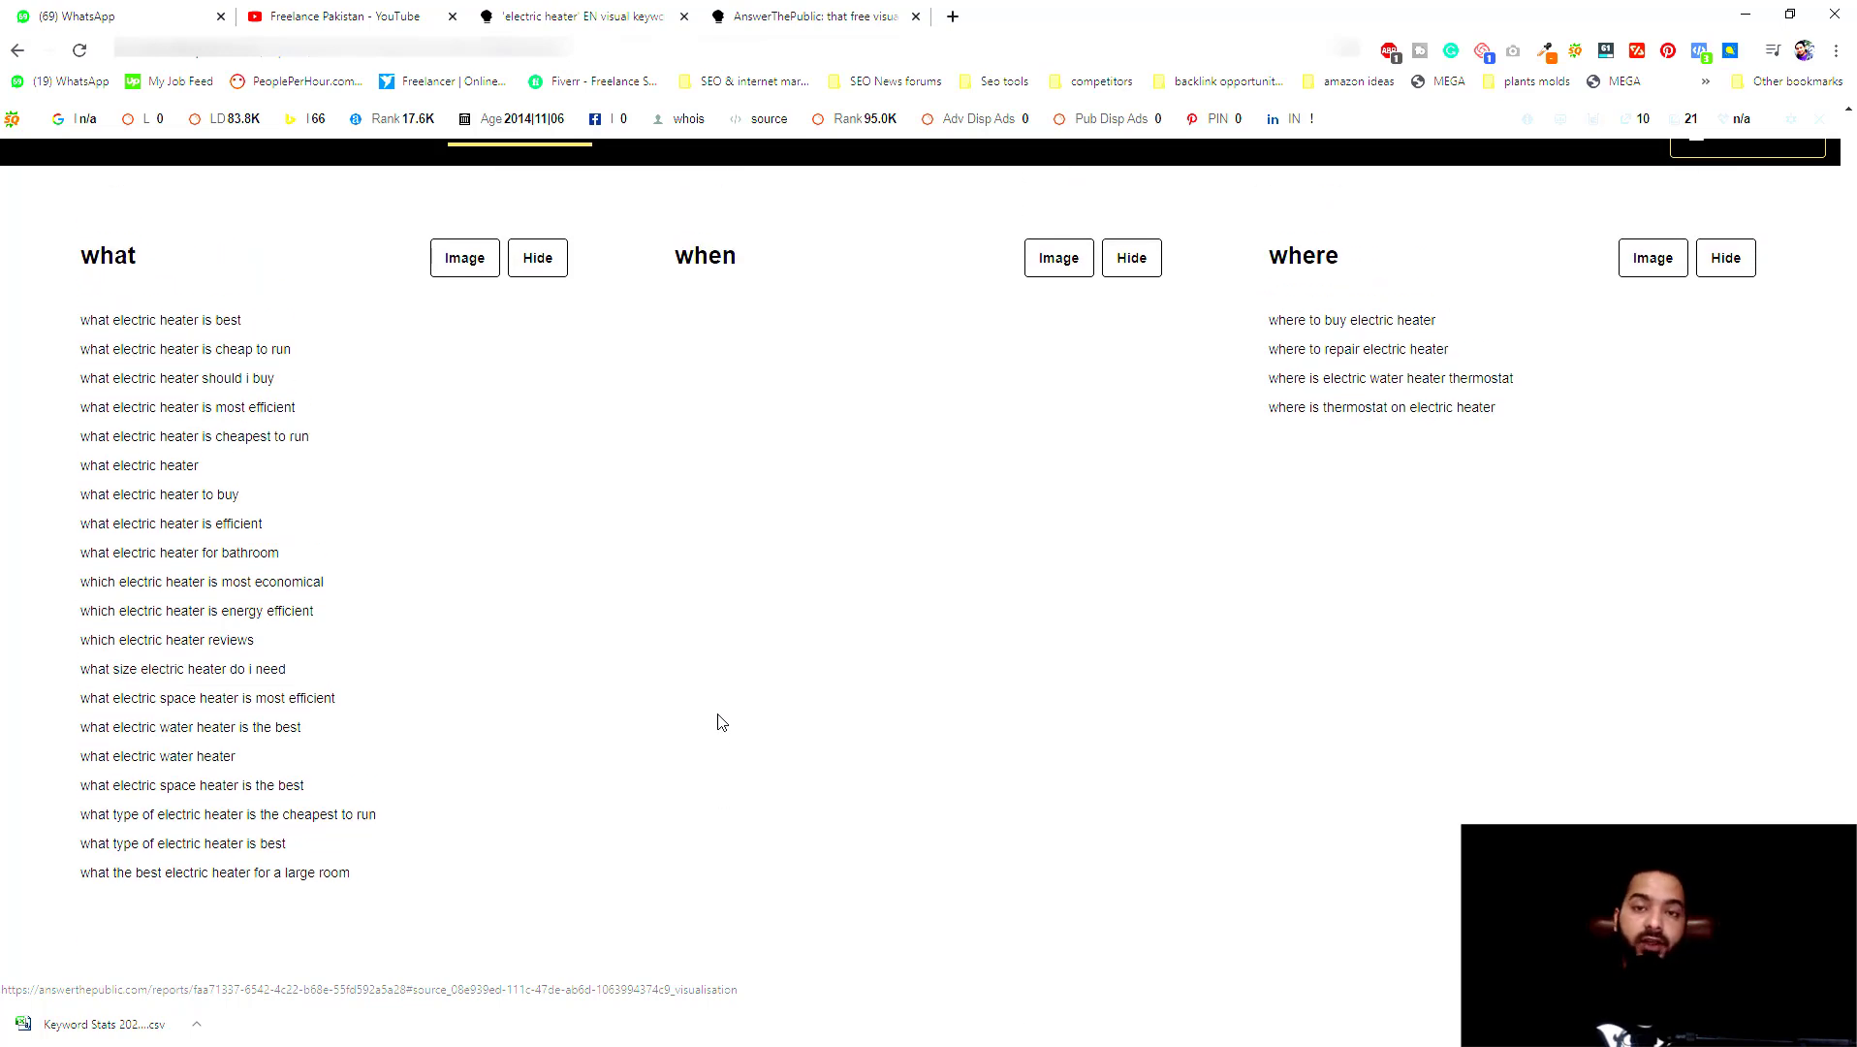
scroll(720, 722, "up", 4)
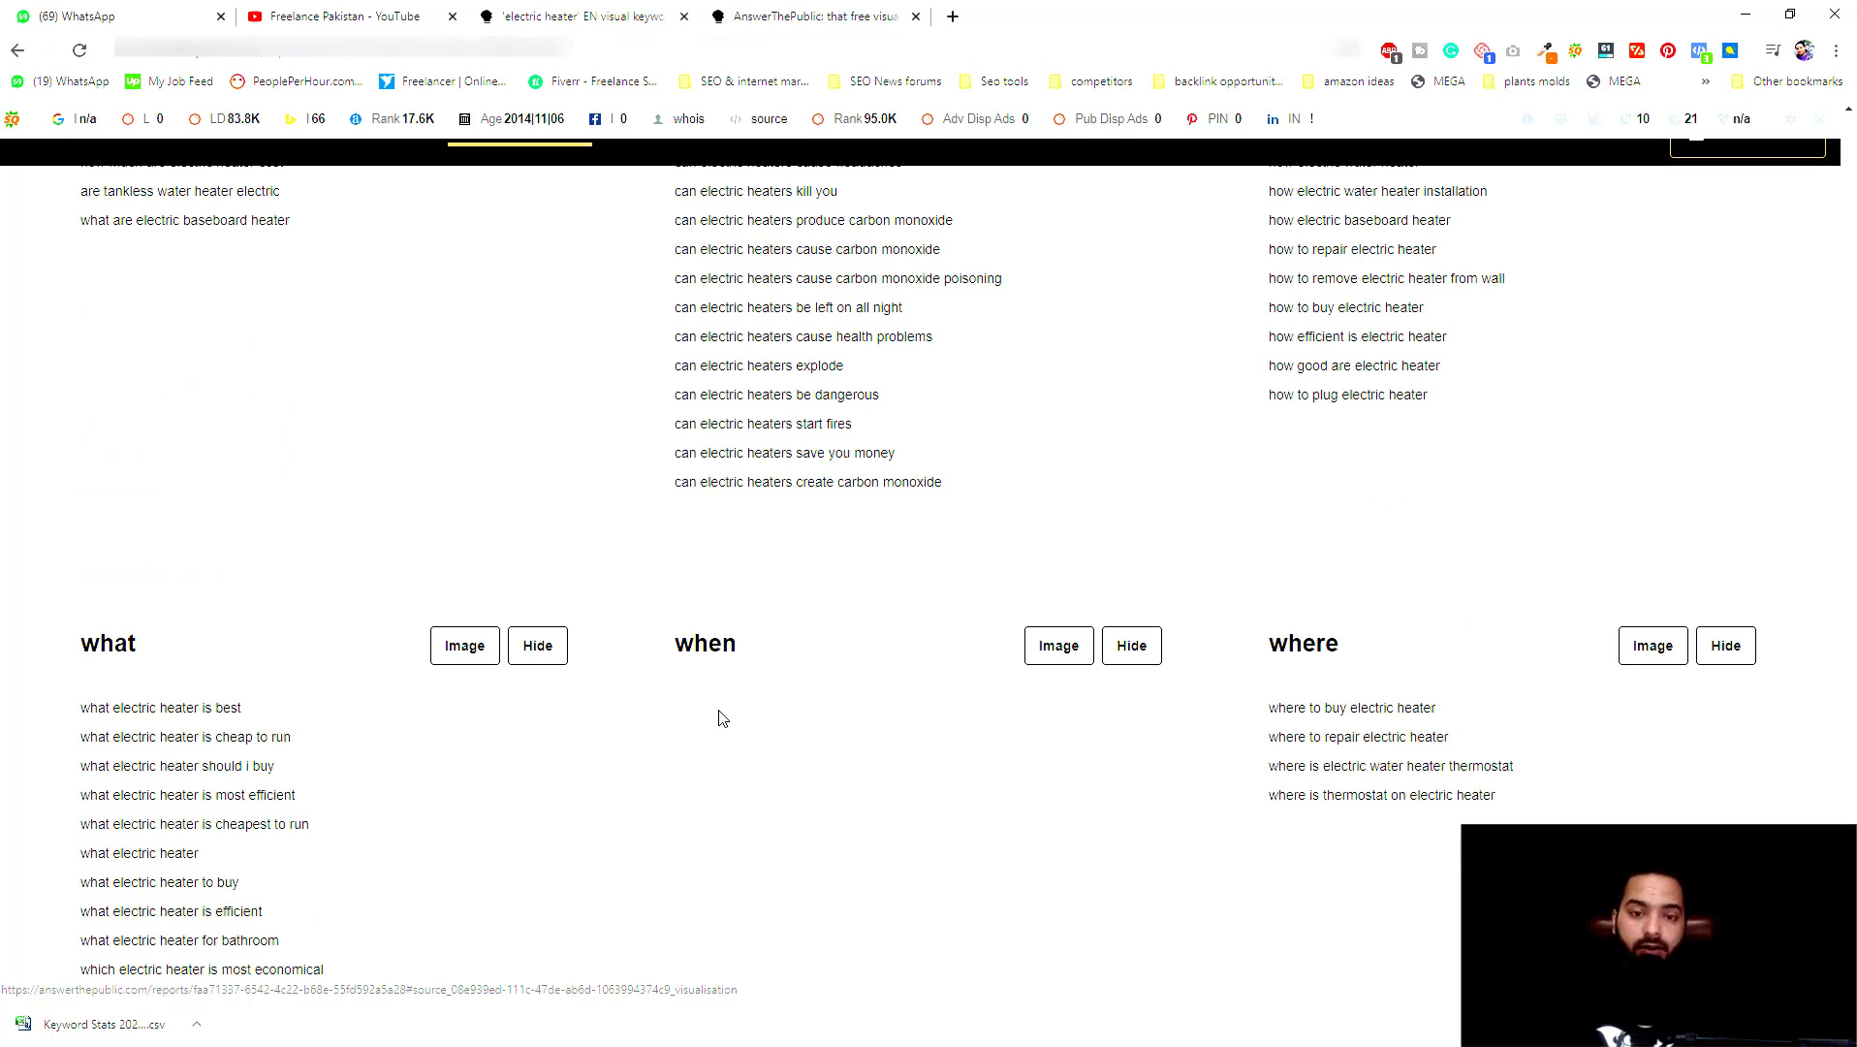
scroll(720, 717, "up", 1)
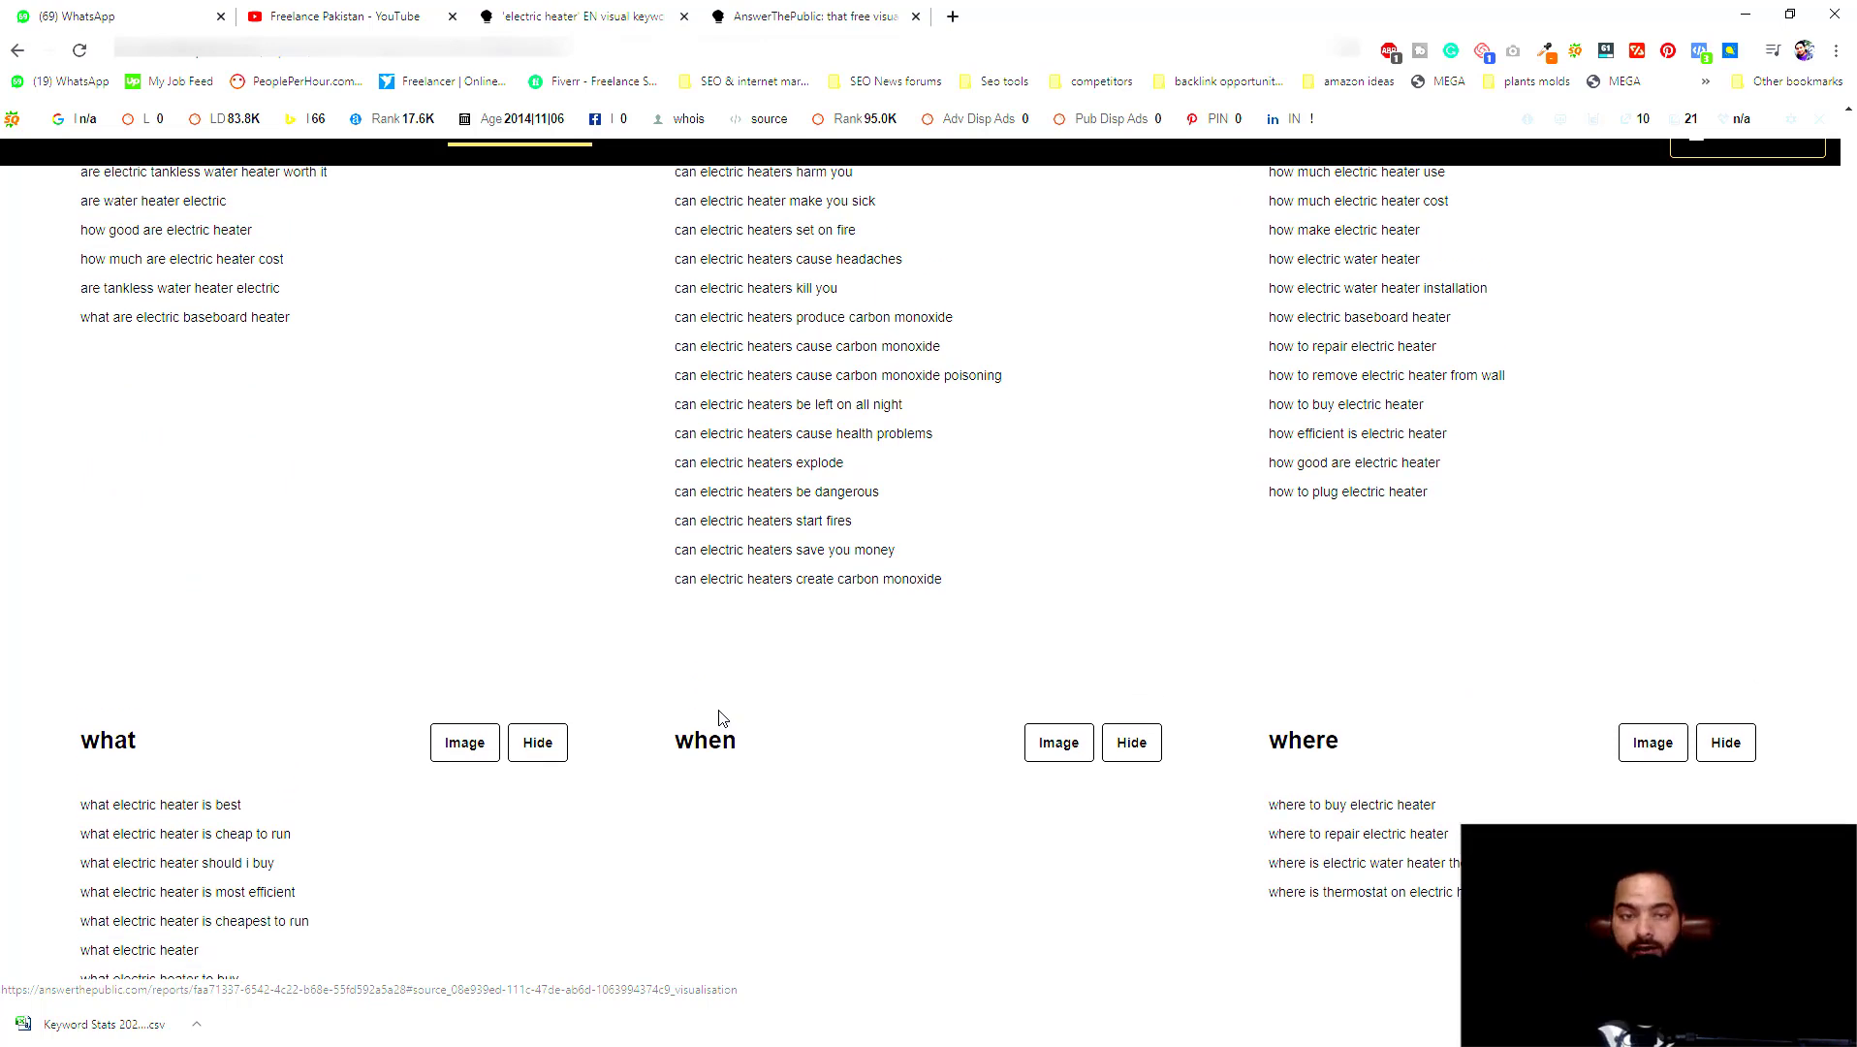
scroll(620, 498, "up", 7)
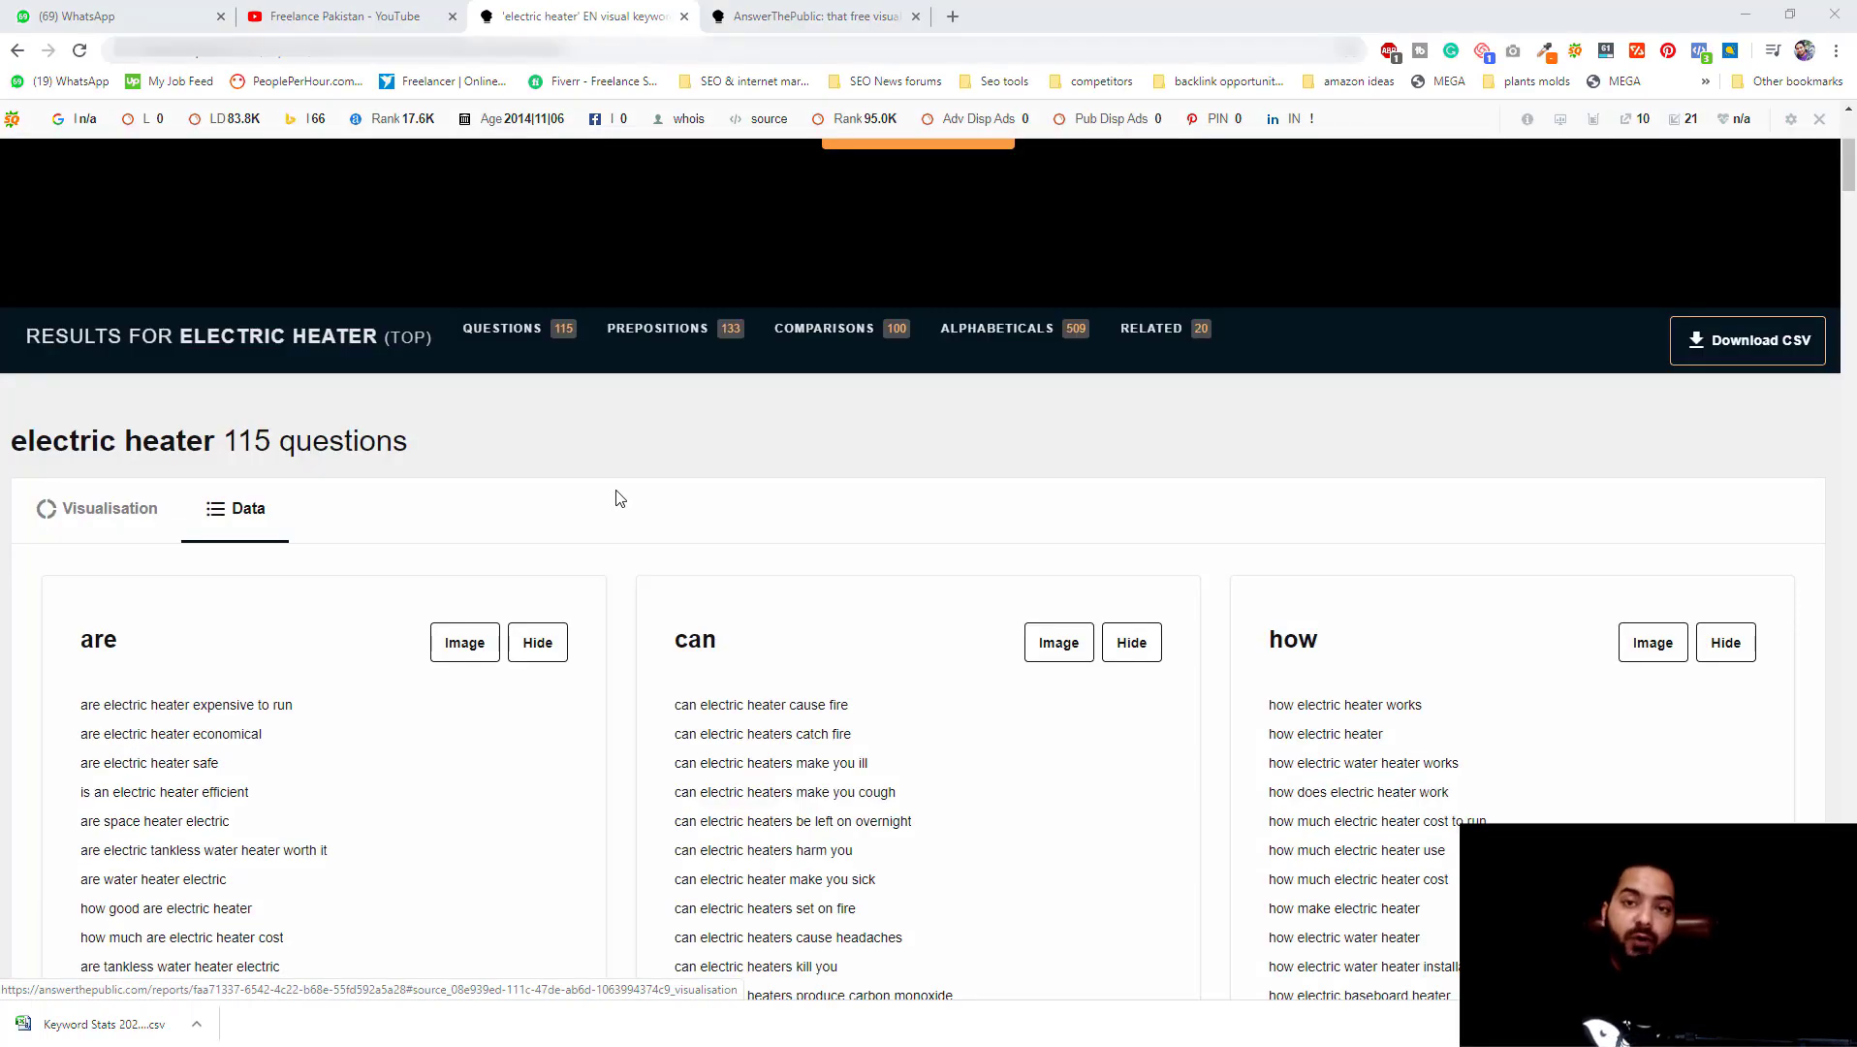